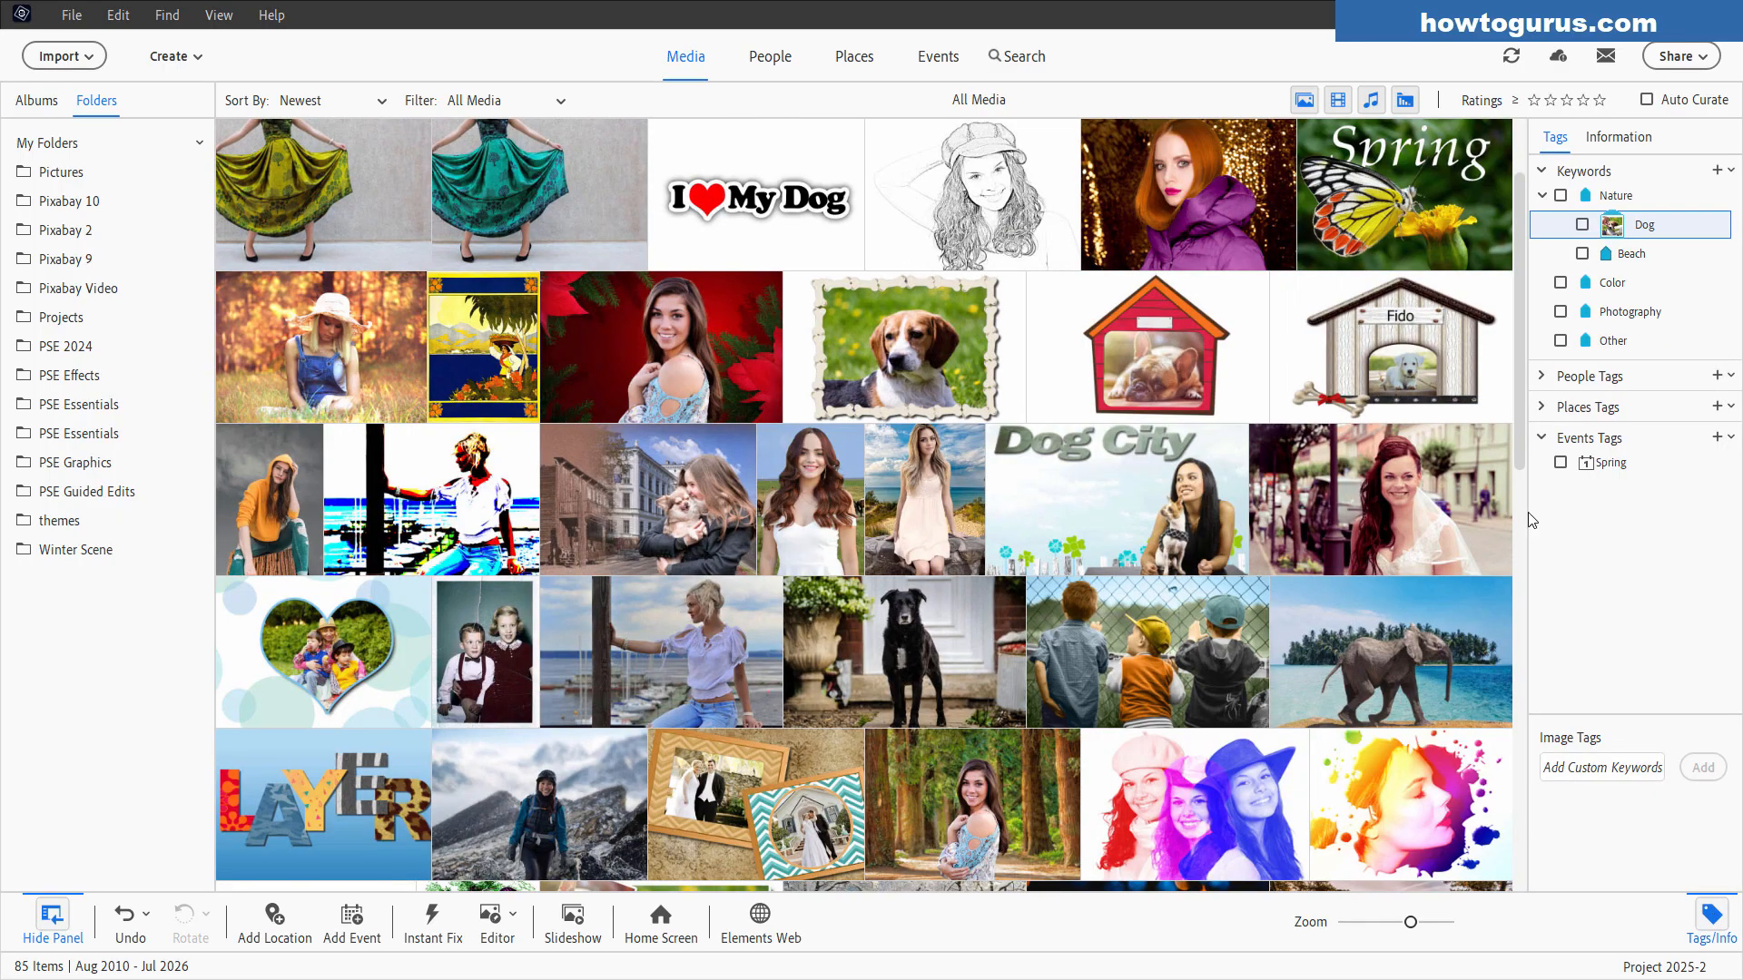
Step: Filter the media by the Dog keyword tag, clear it, and do the same with the Beach tag
scroll(870, 245, down, 2)
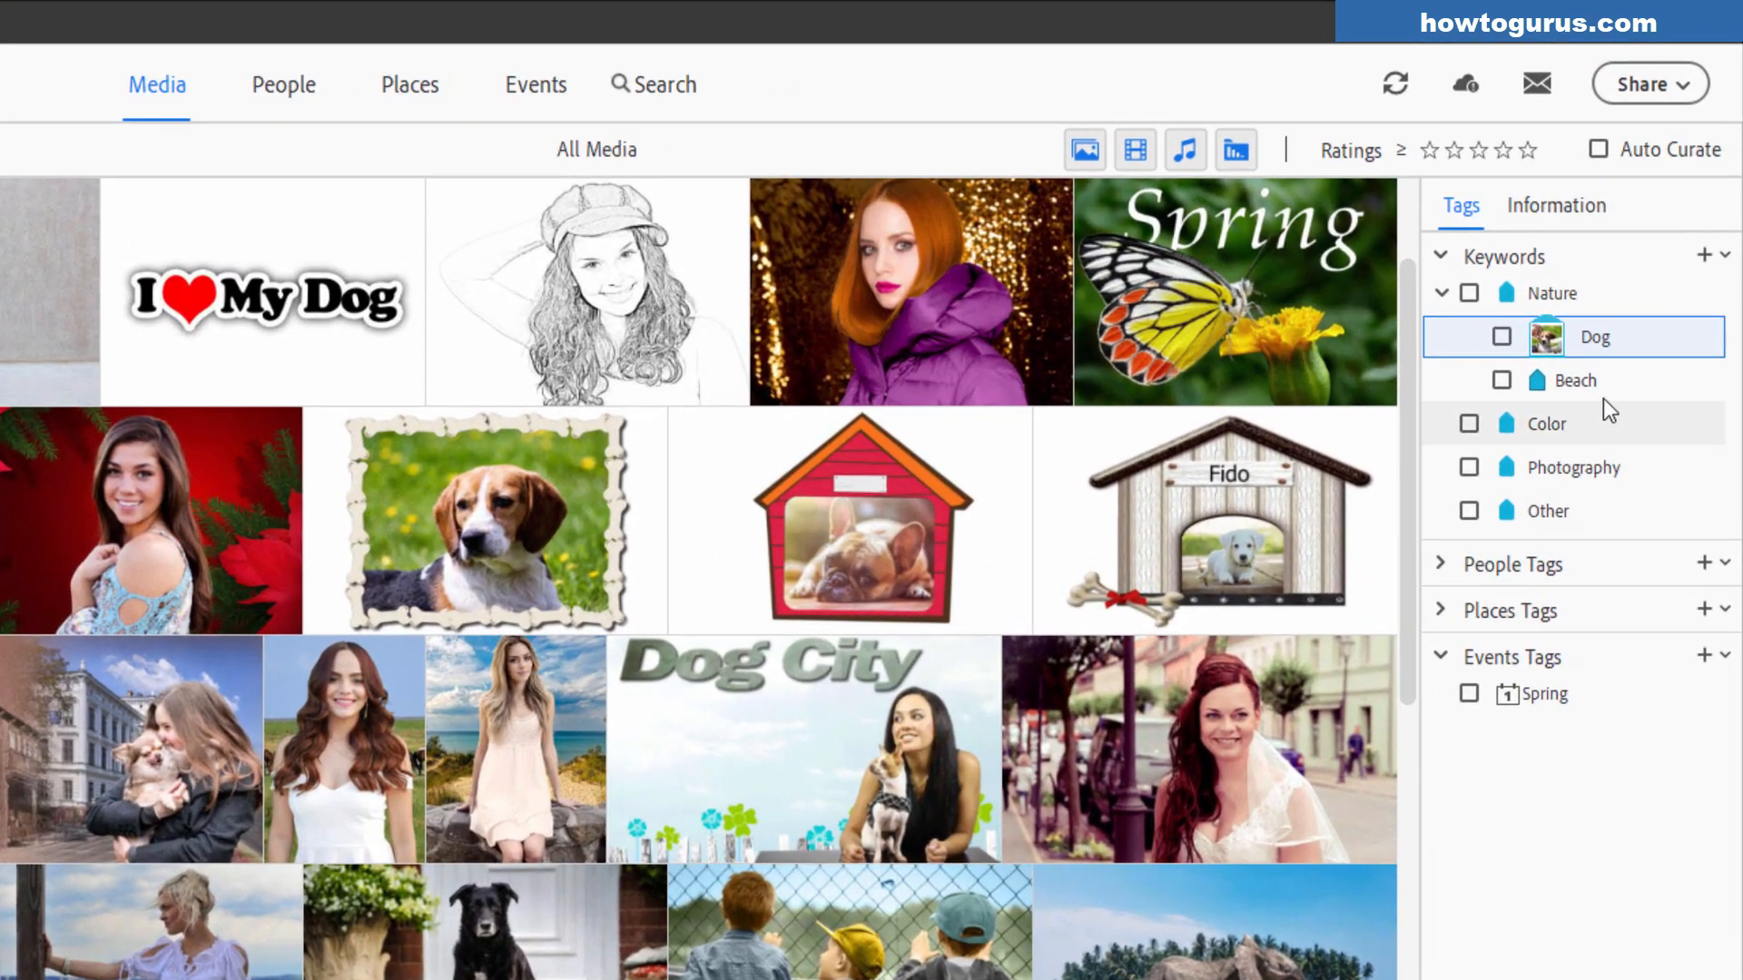
click(1501, 337)
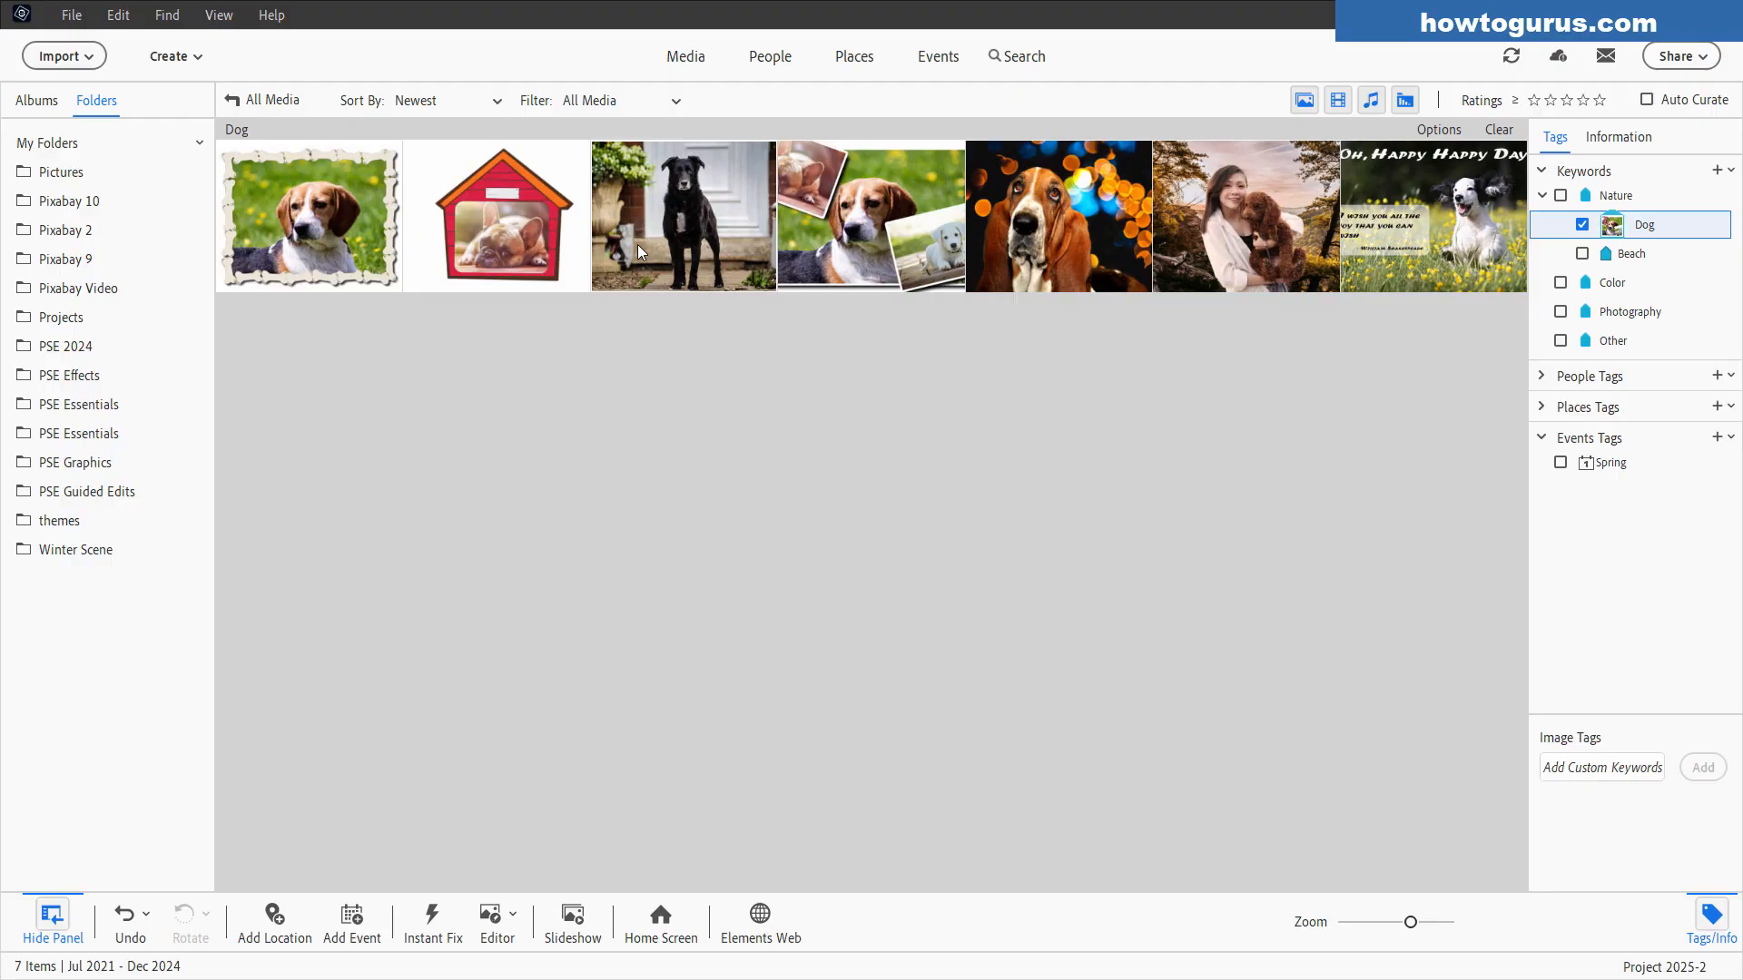
click(1580, 229)
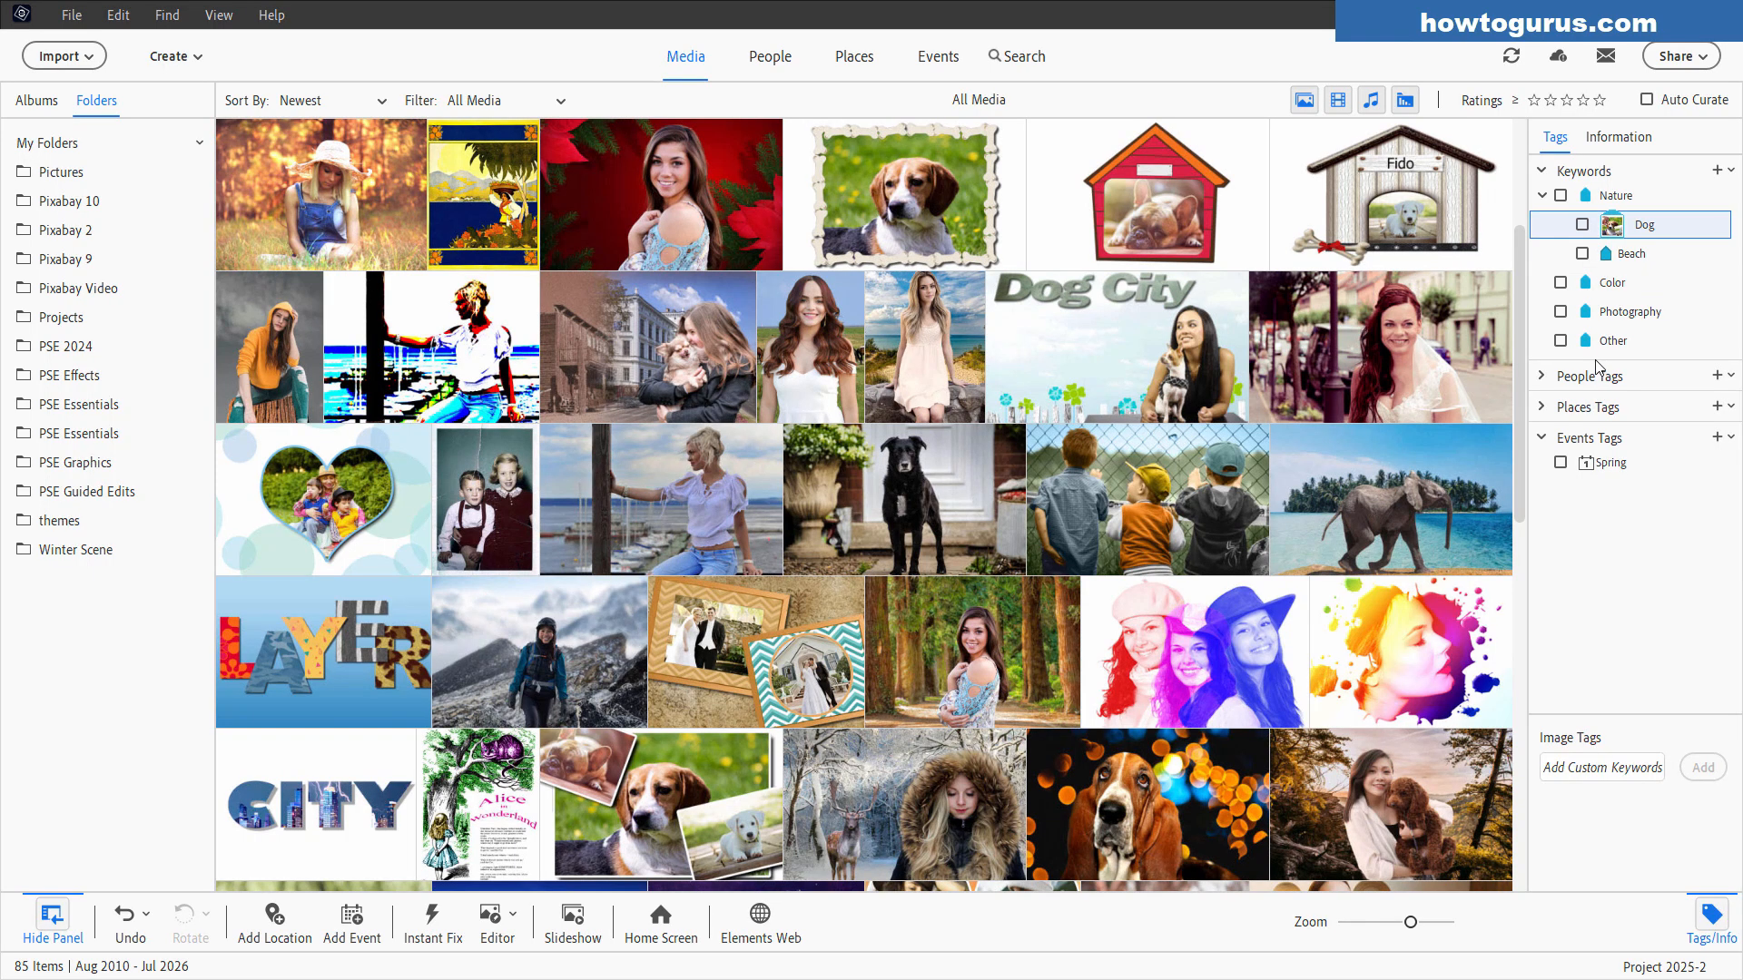
click(1582, 254)
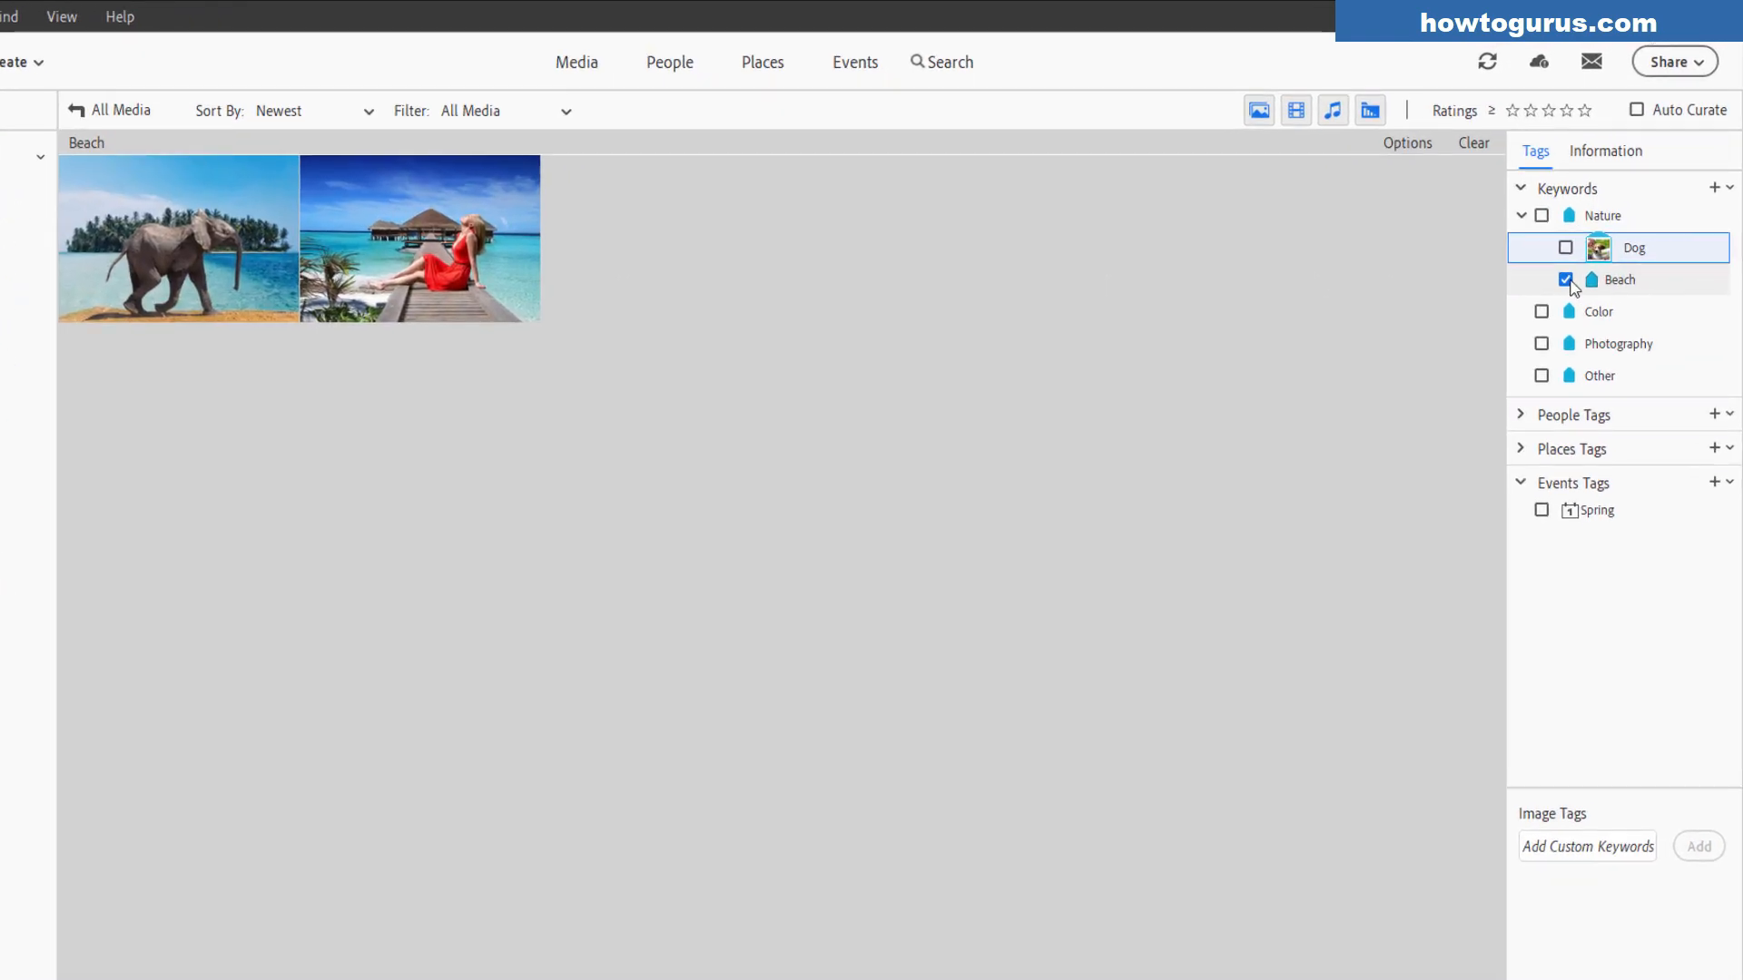
click(1582, 254)
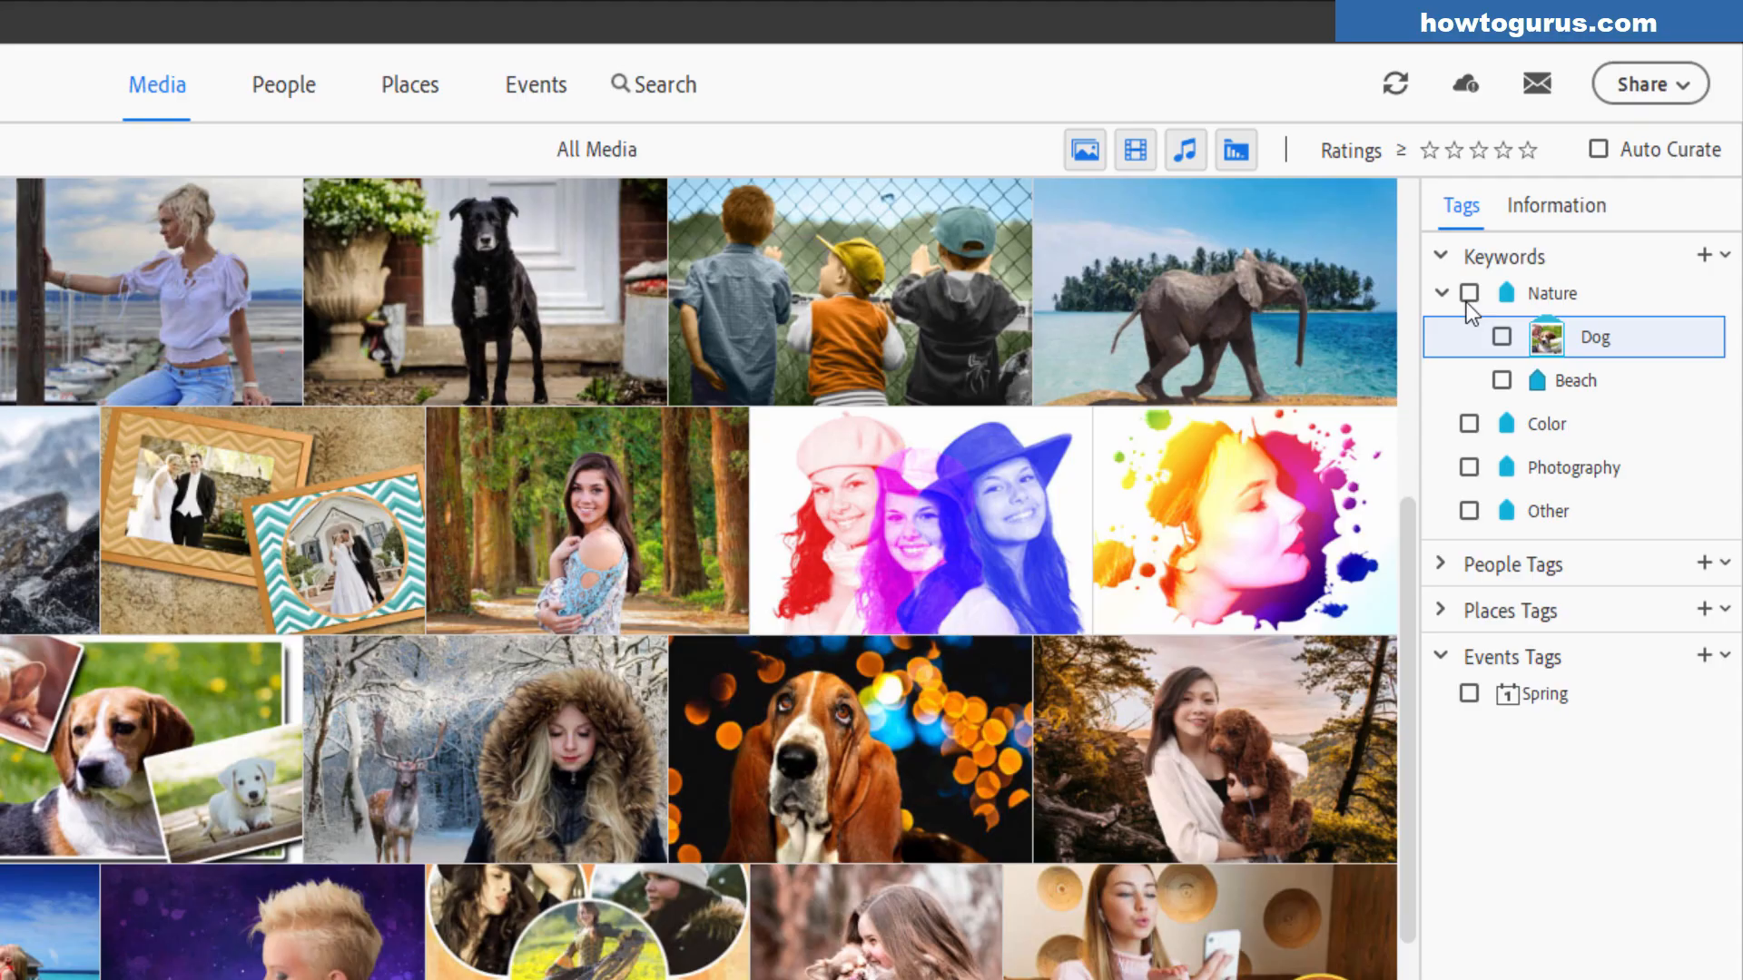
Step: Collapse and re-expand the Nature category and the Keywords section, and look over the available keyword tag commands
click(1443, 293)
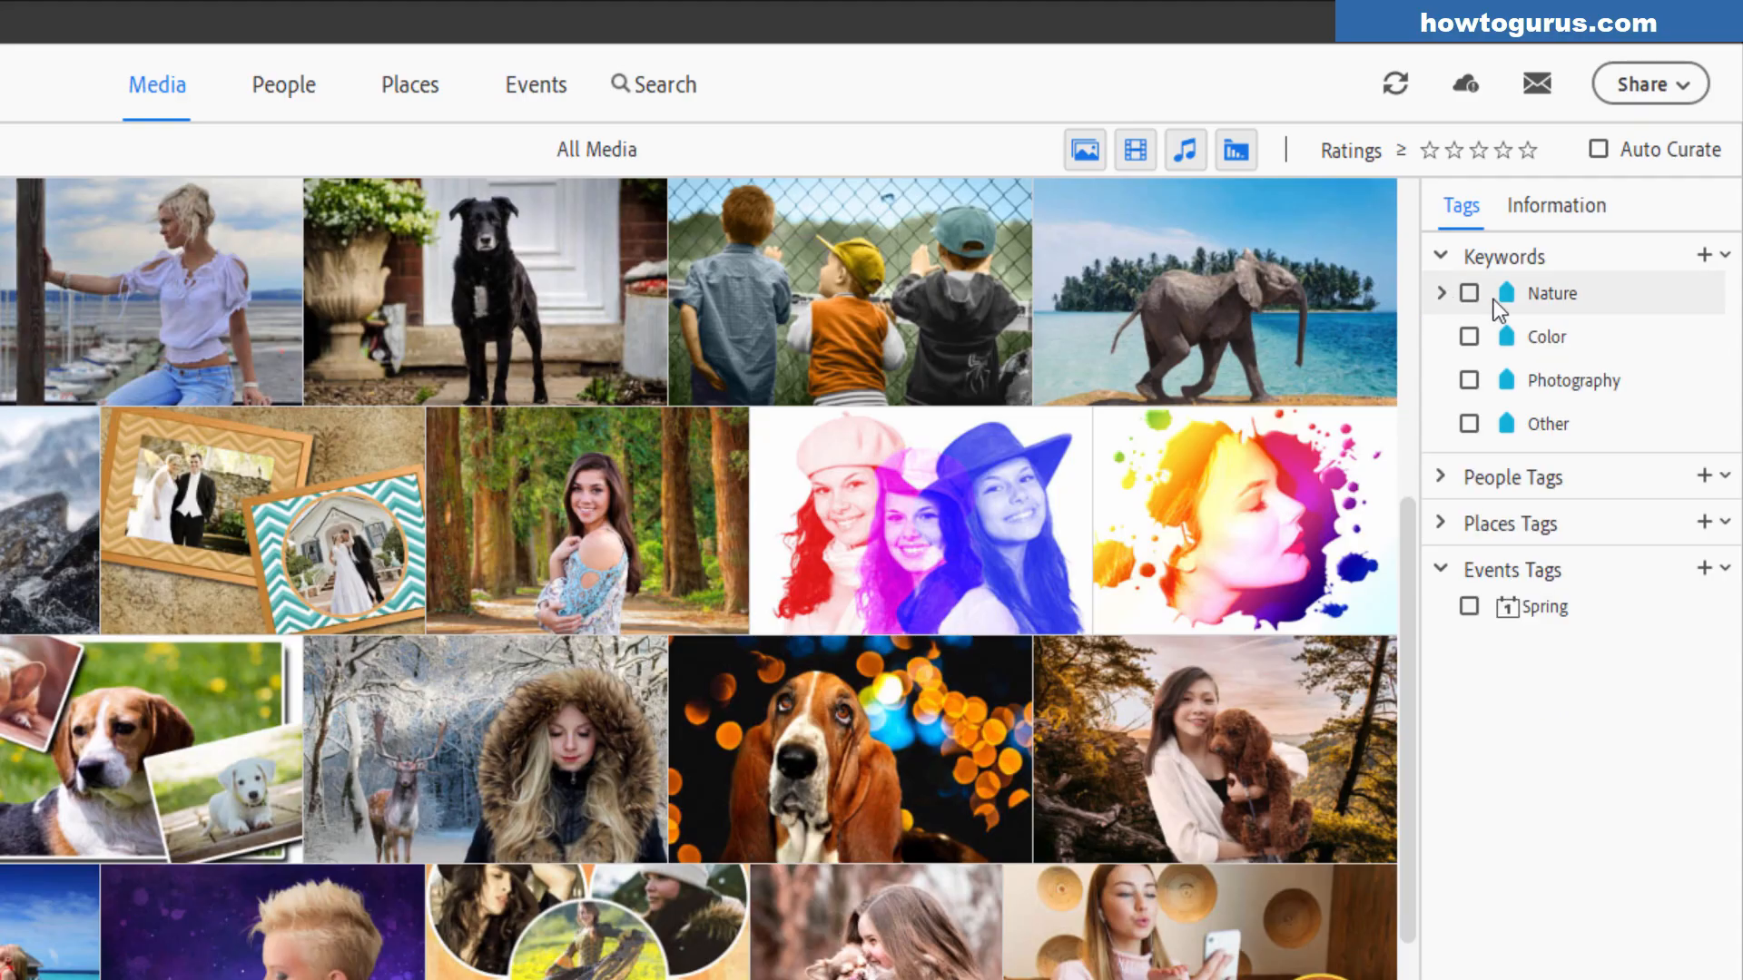
click(1441, 257)
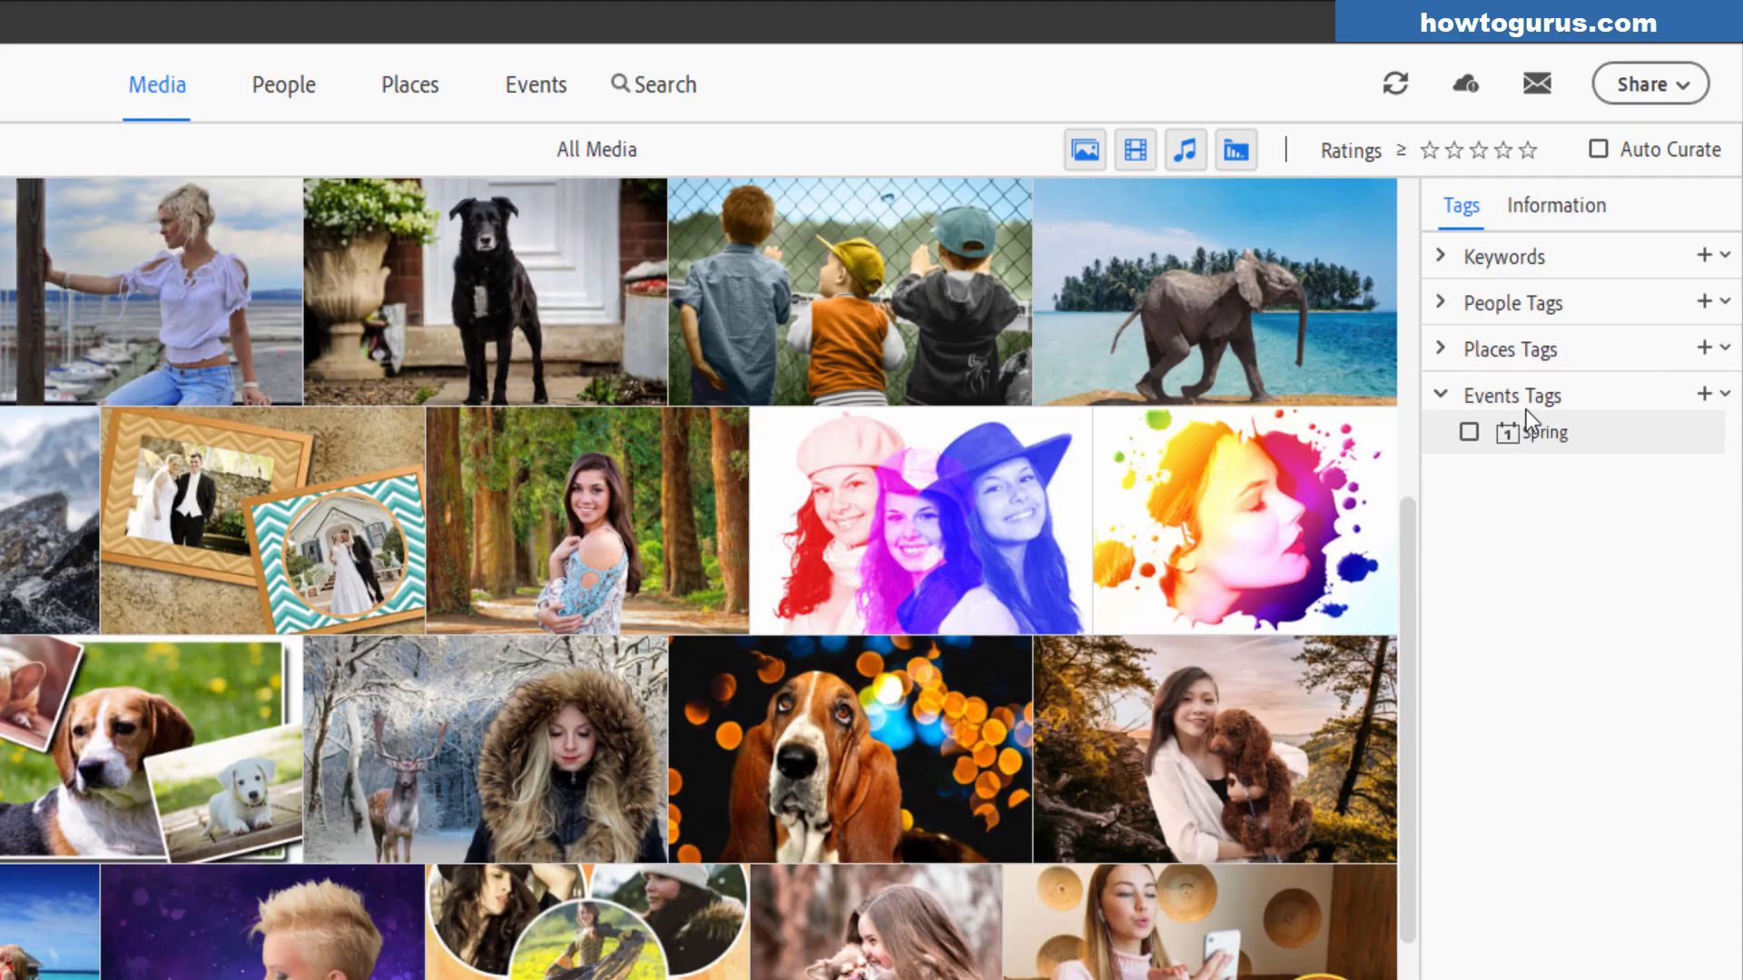
click(1450, 258)
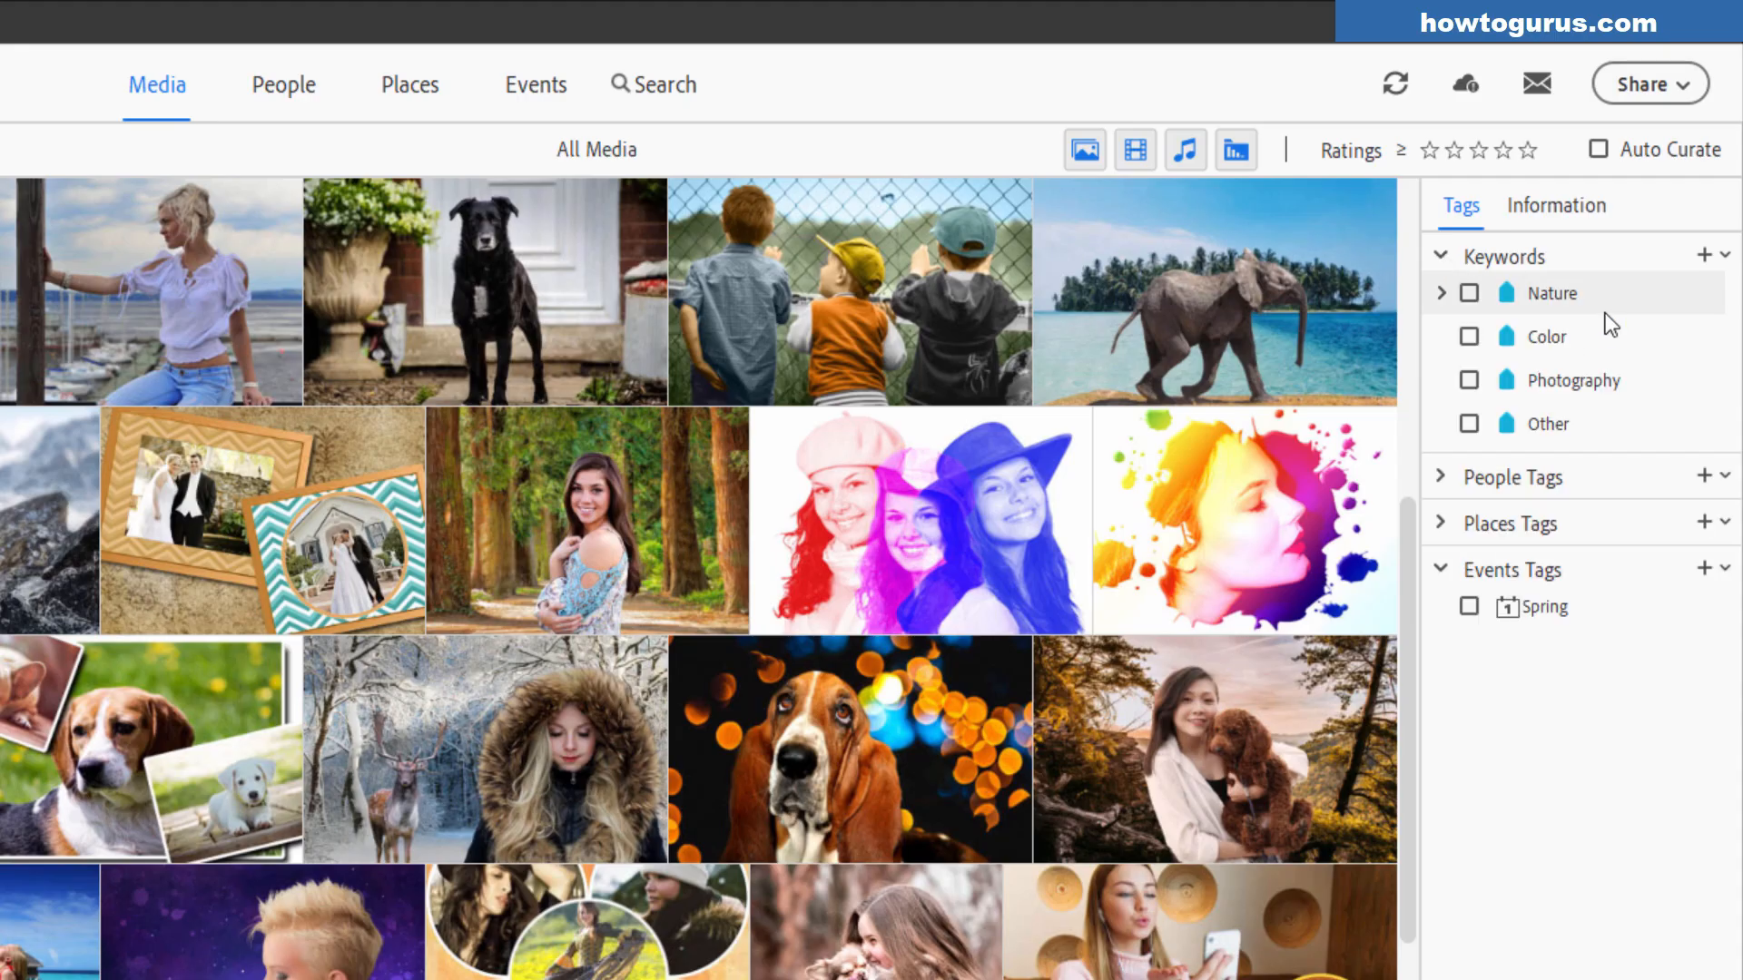
click(1441, 294)
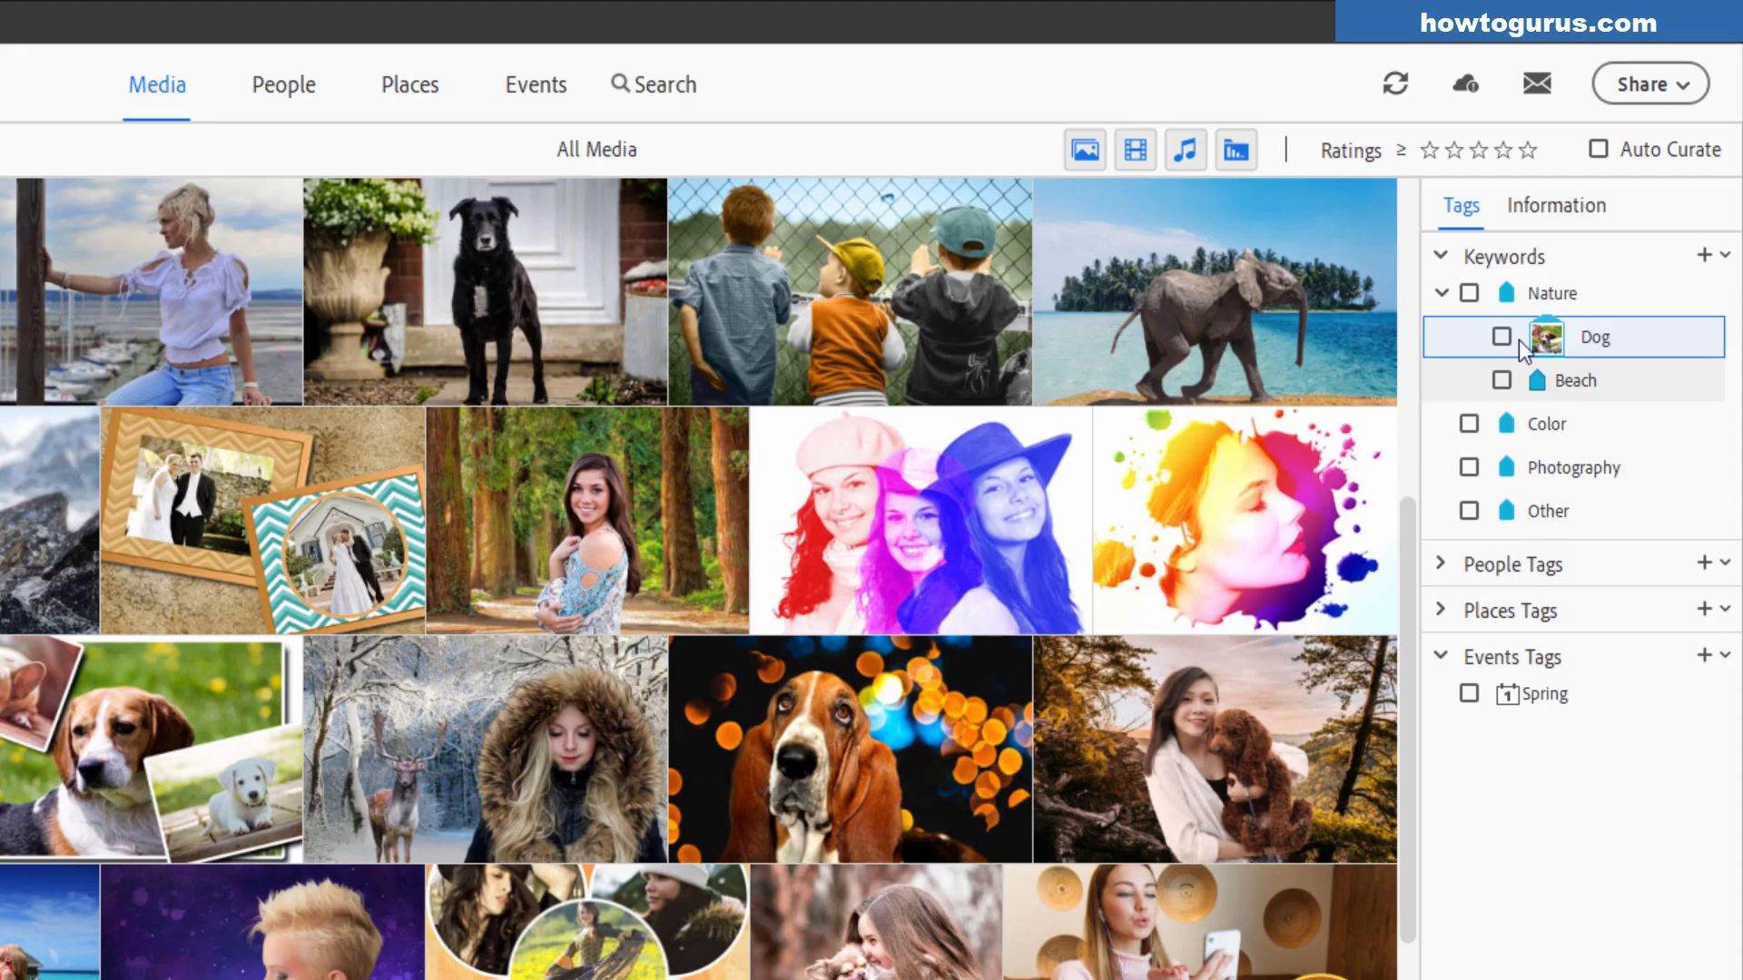
click(1724, 257)
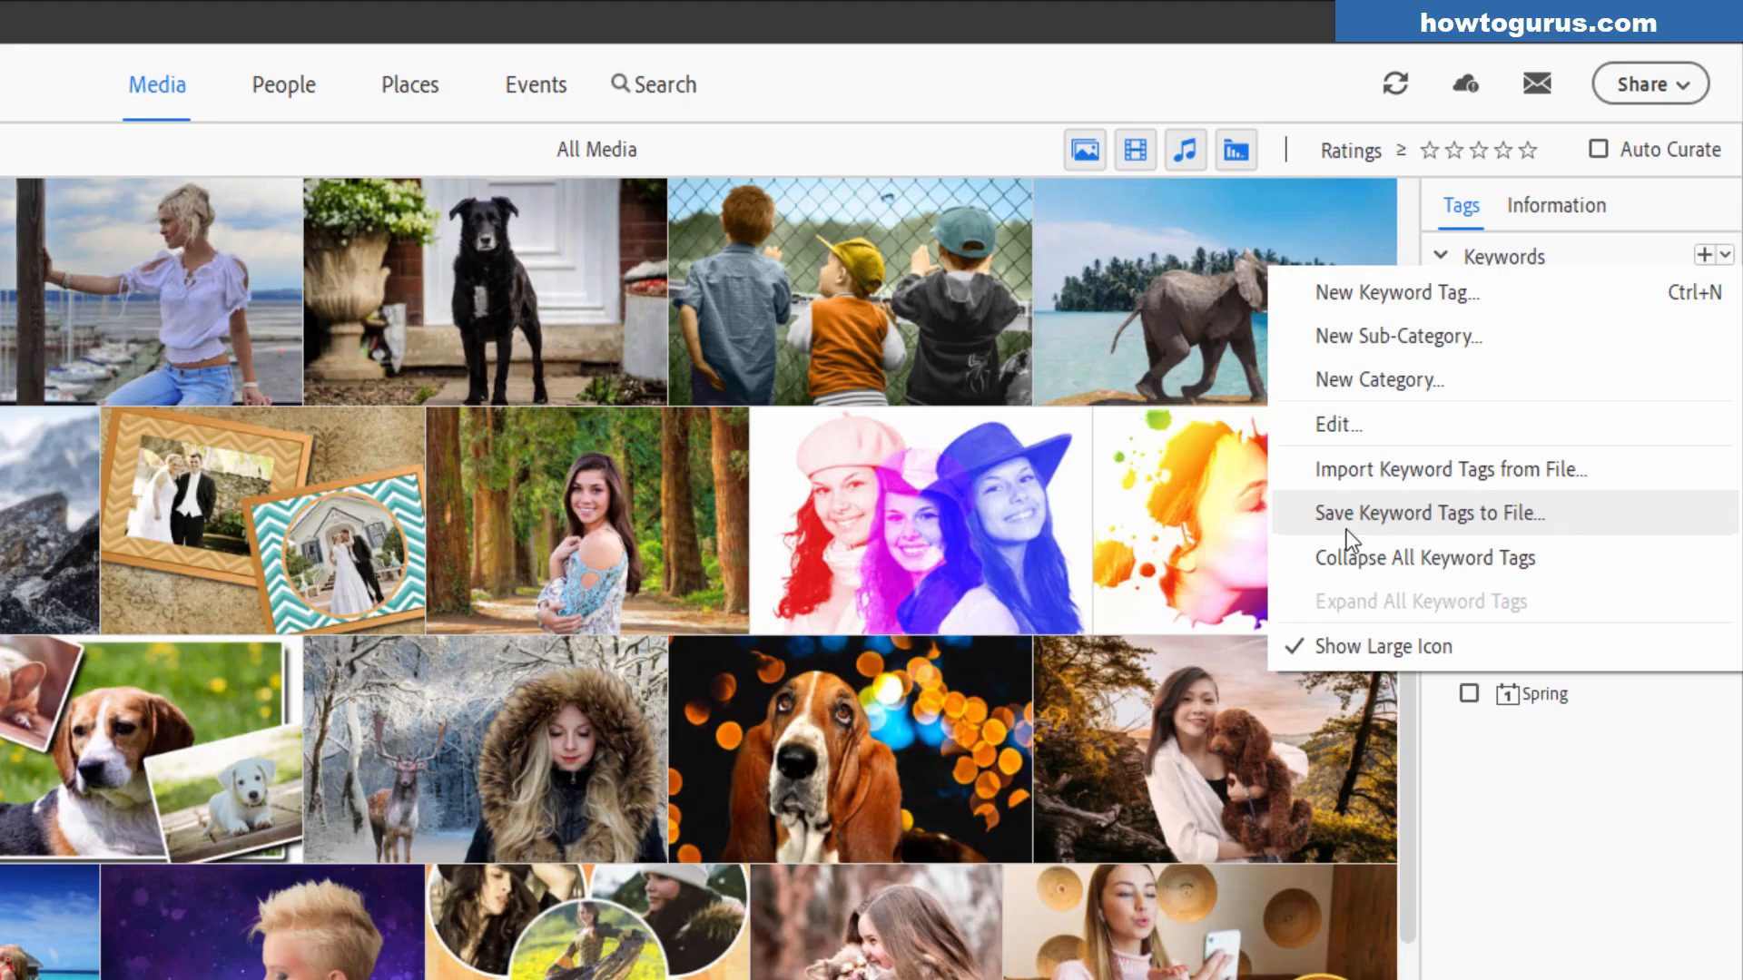
click(1283, 94)
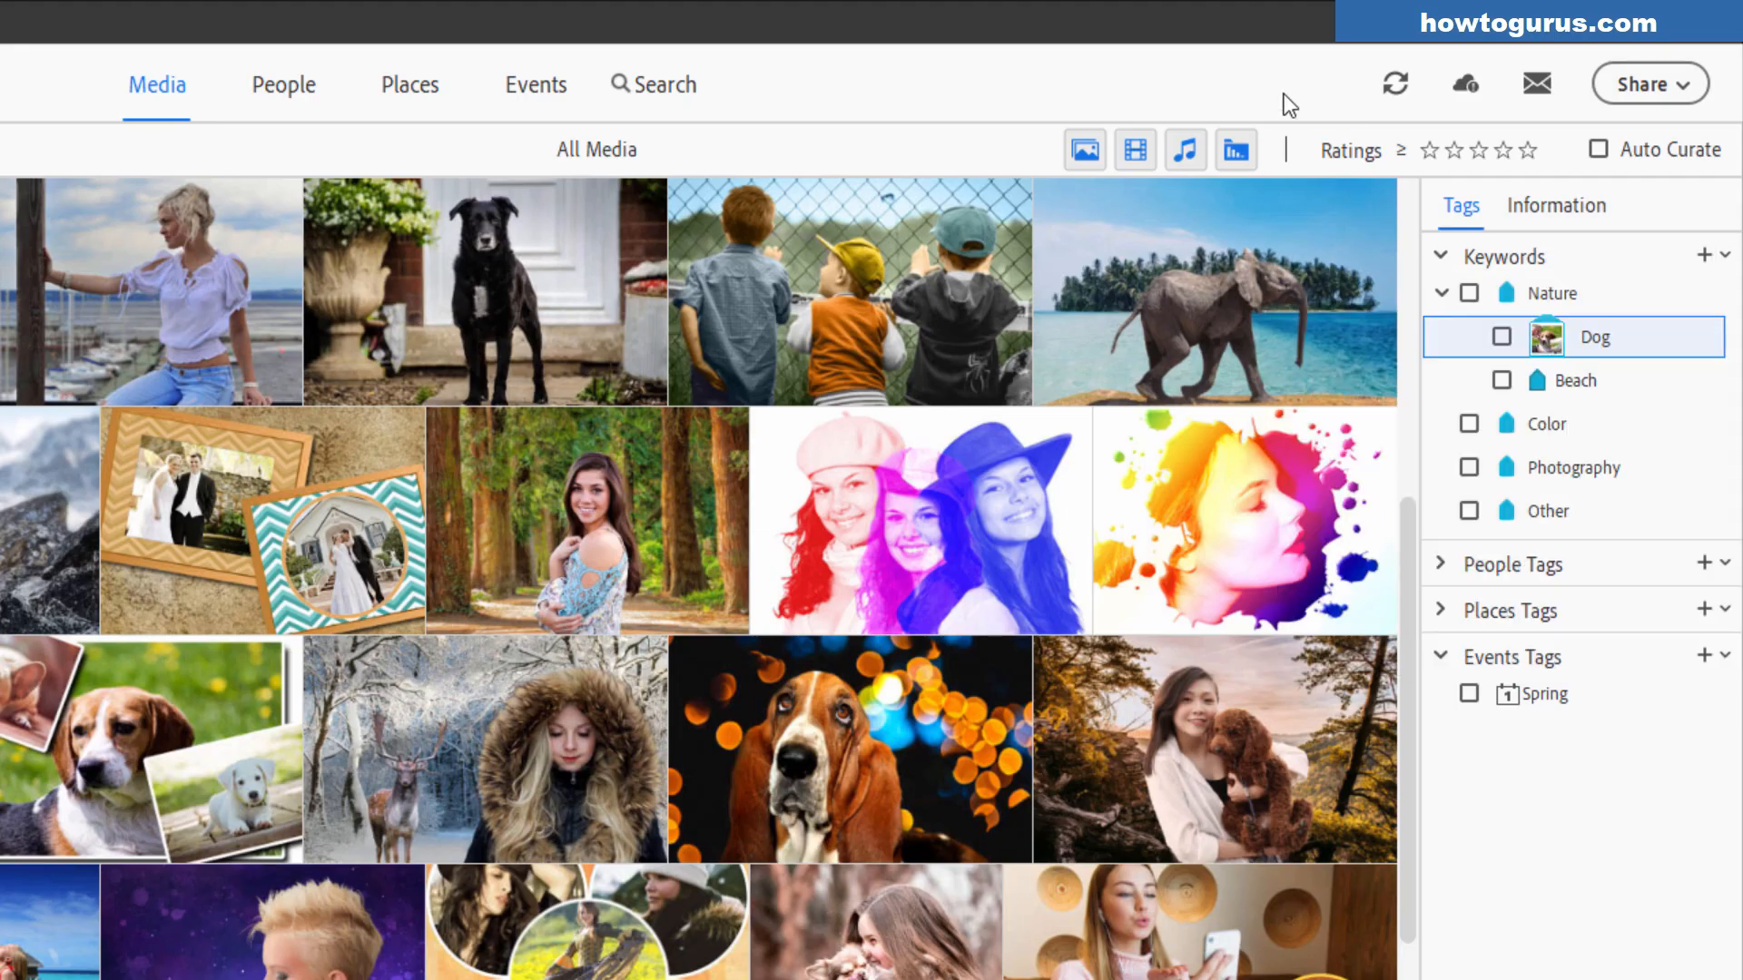
Step: Create a keyword tag named Text in the Other category
click(1704, 255)
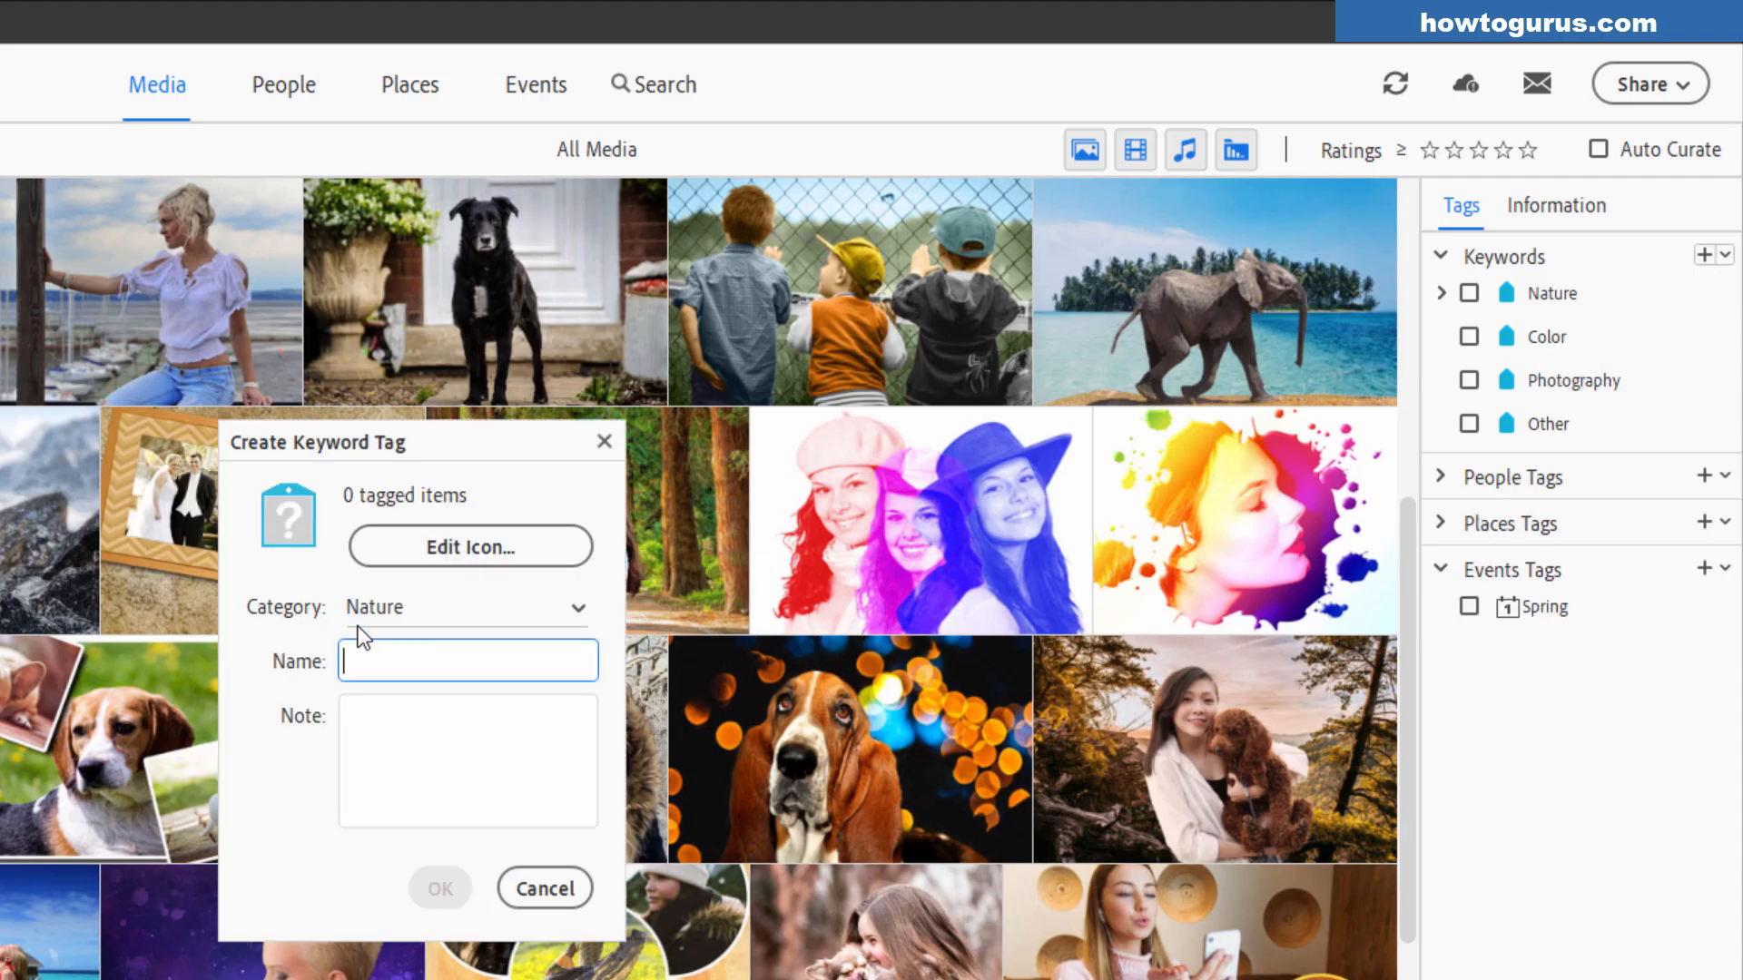
click(423, 608)
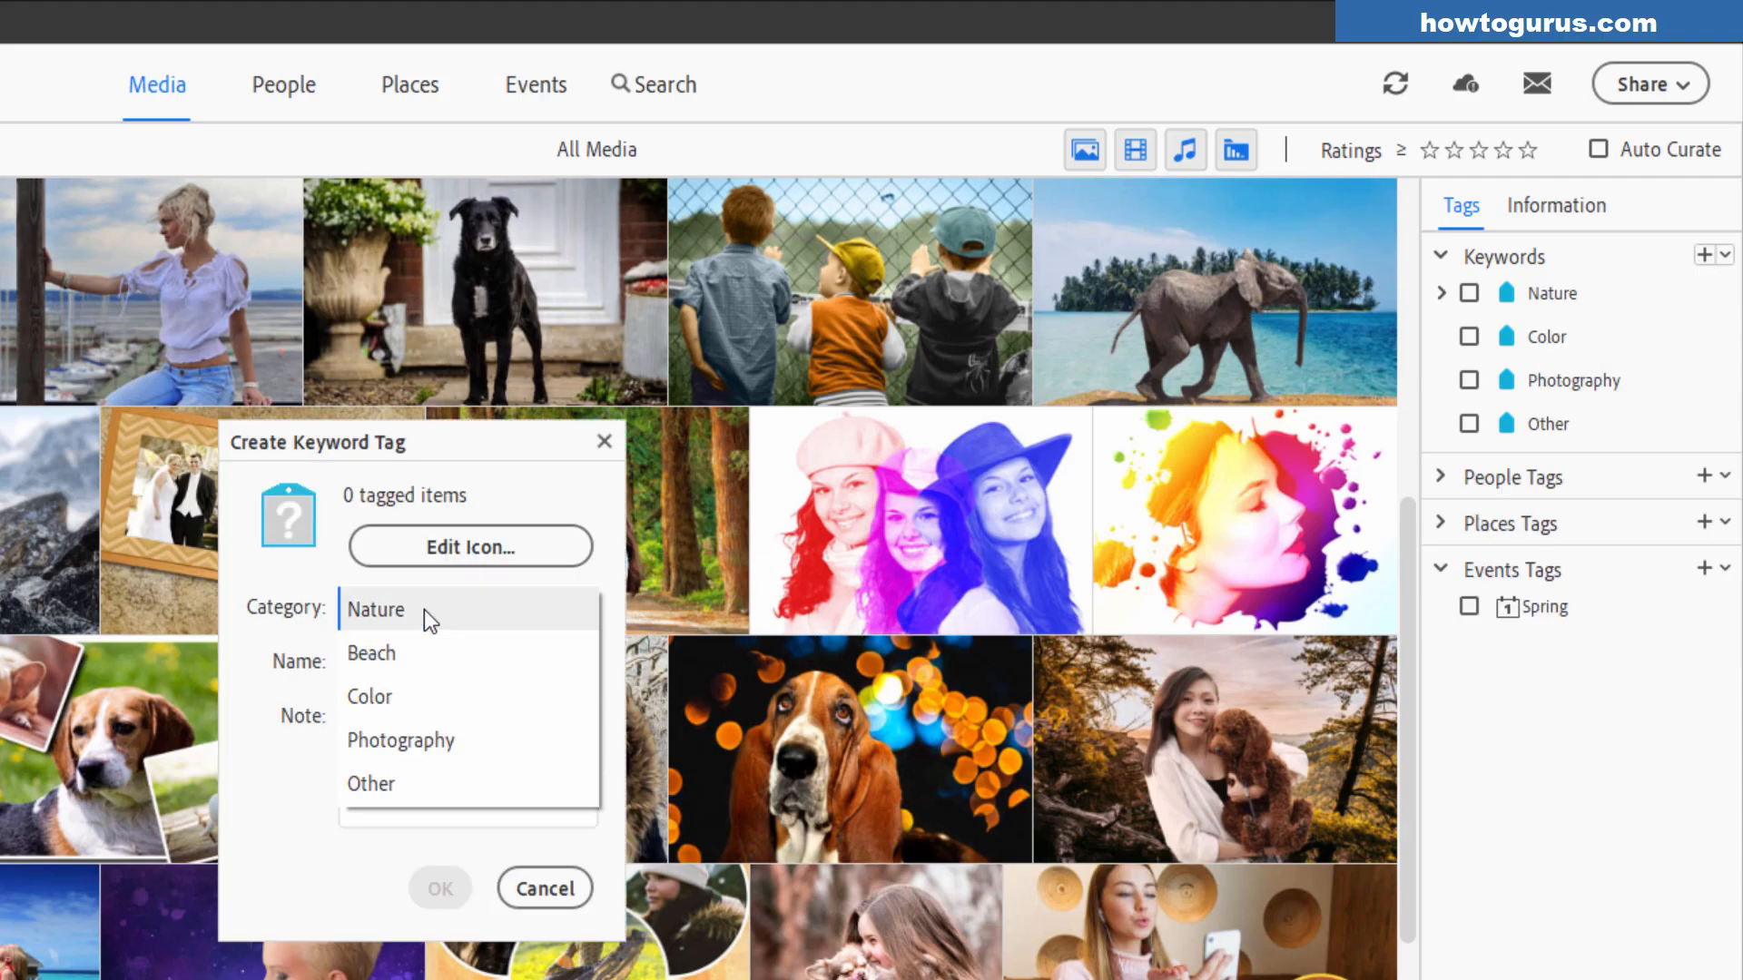
click(432, 782)
click(405, 662)
text(Text)
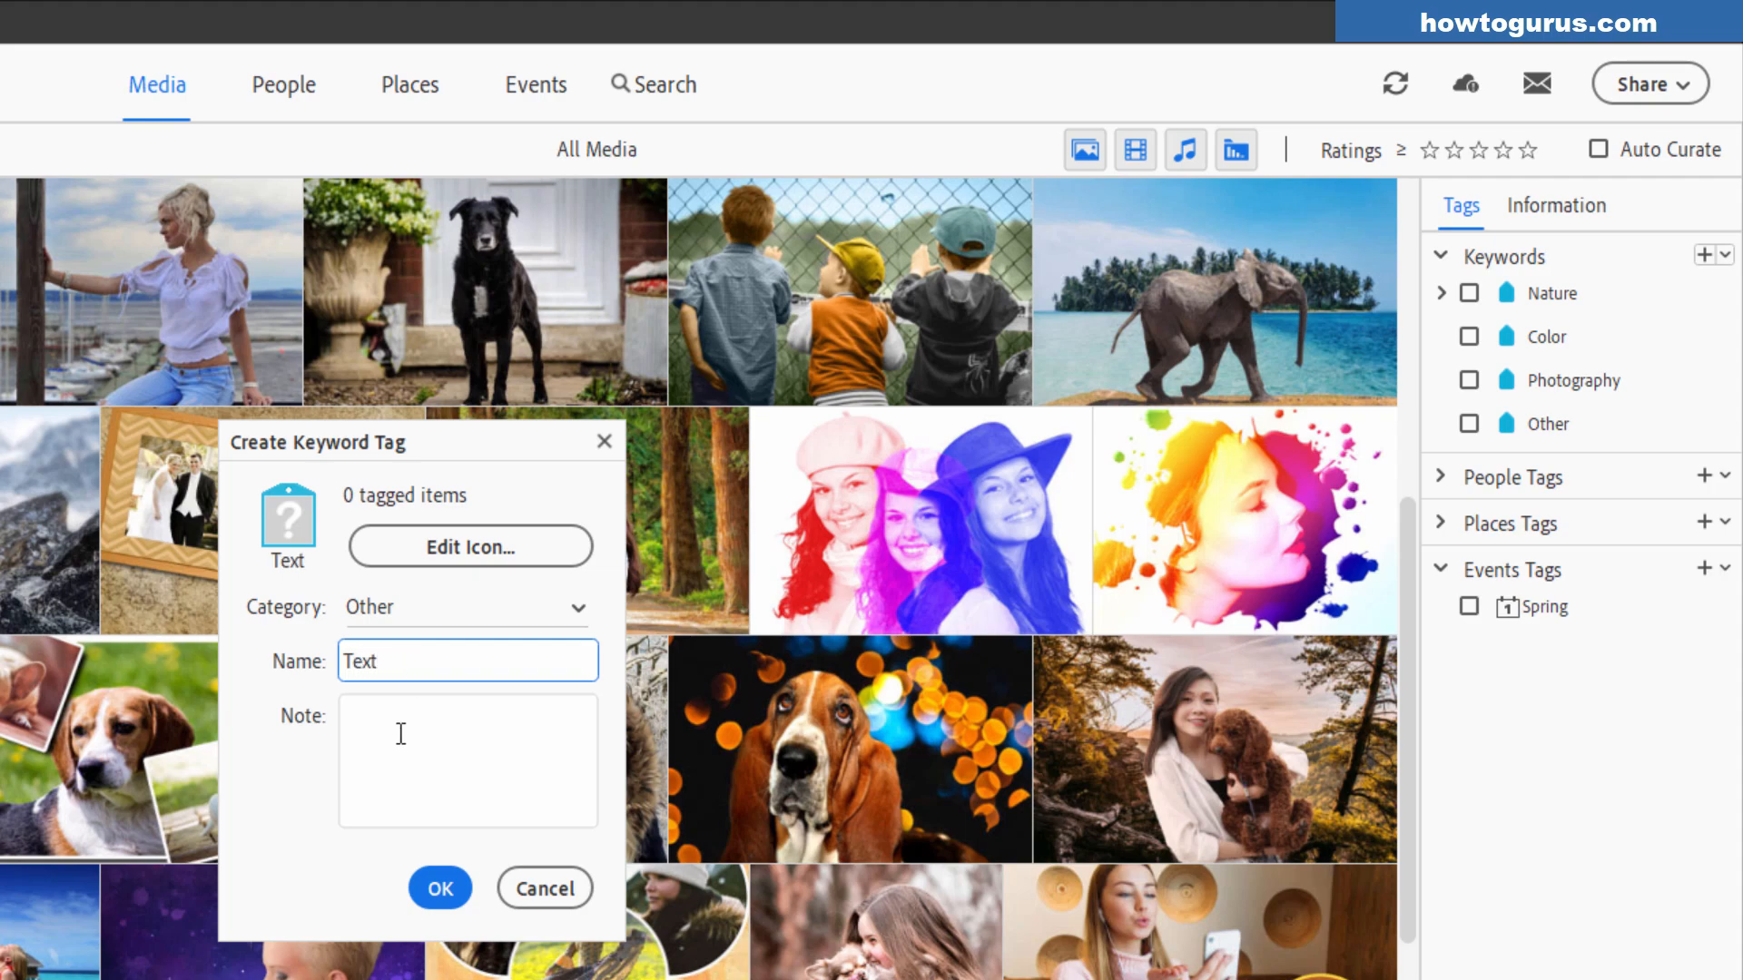
click(439, 766)
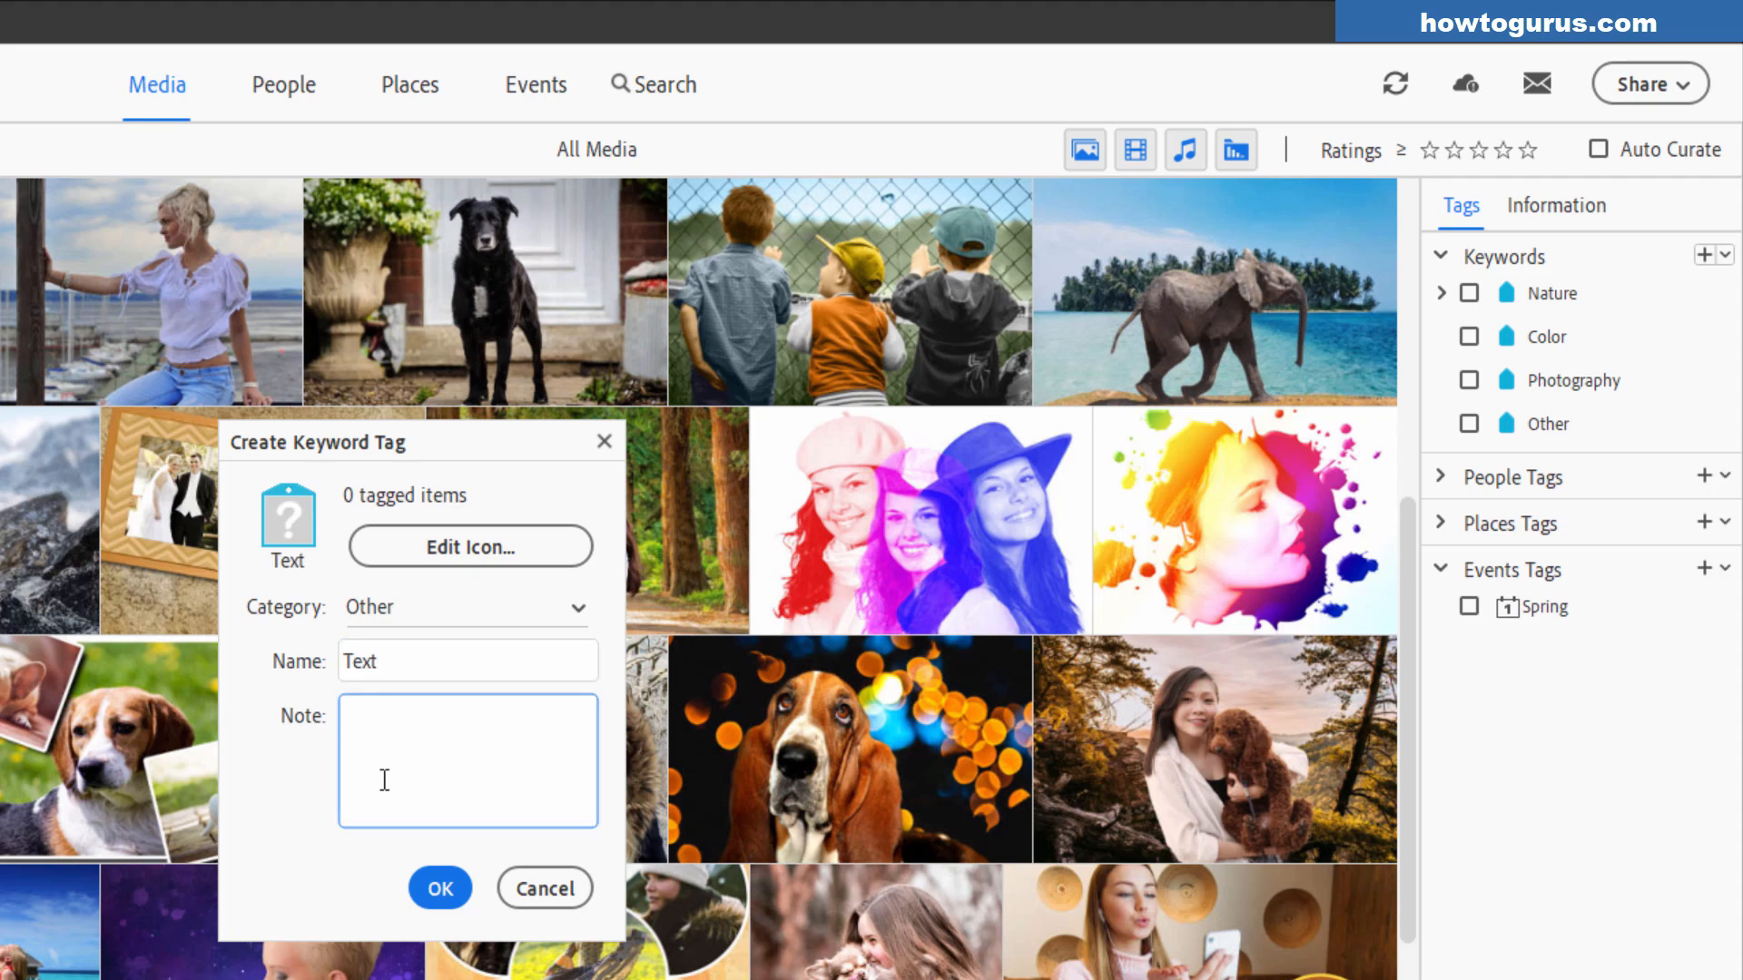
click(440, 889)
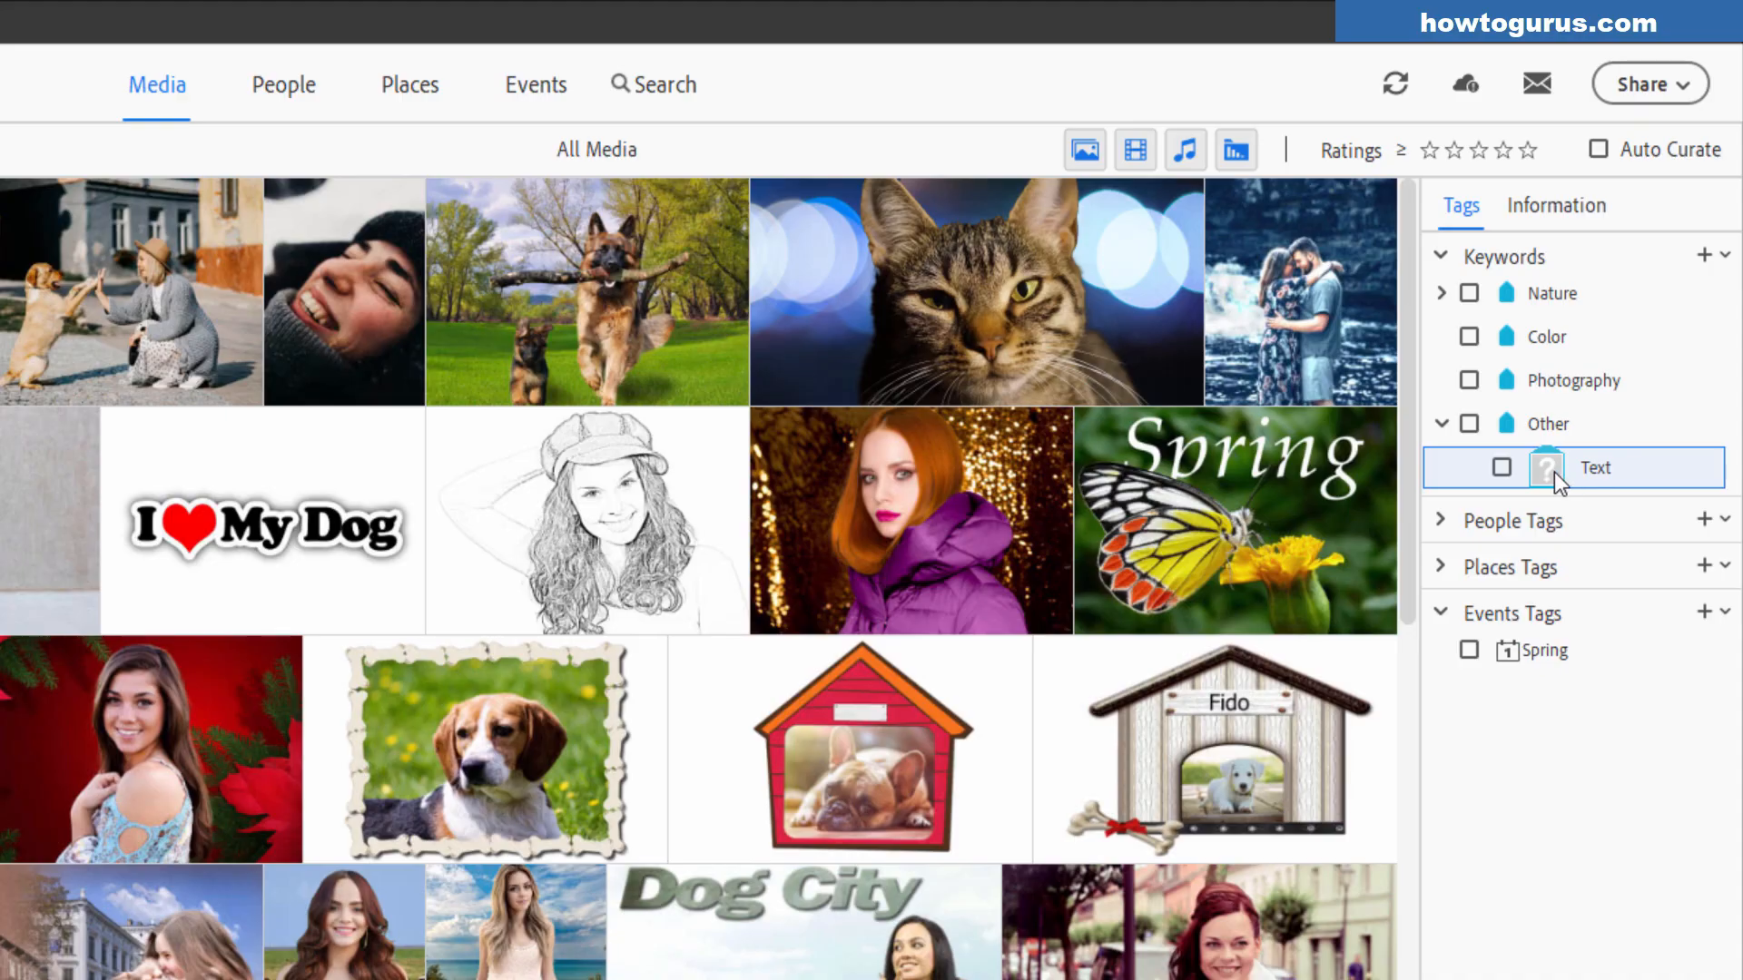
Step: Apply the Text tag to the "I Love My Dog", Spring, Dog City, LAYER, CITY and Alice in Wonderland images
drag(1553, 471, 303, 504)
drag(1552, 479, 1109, 622)
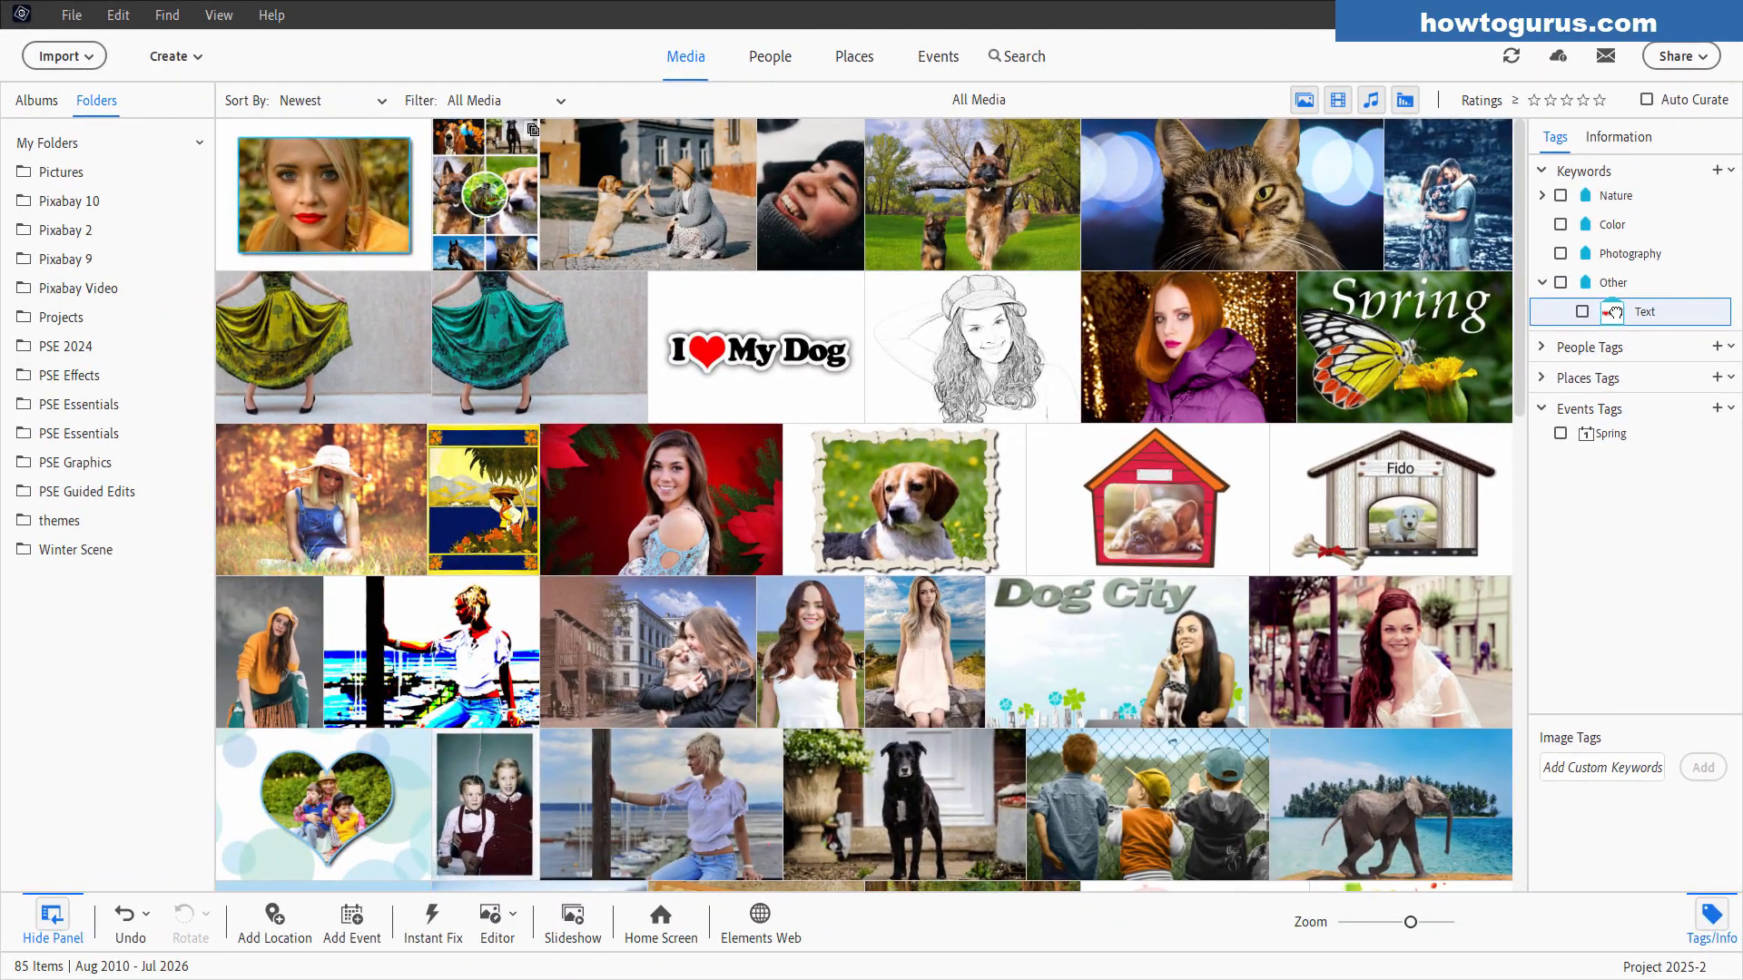
scroll(1432, 427, down, 5)
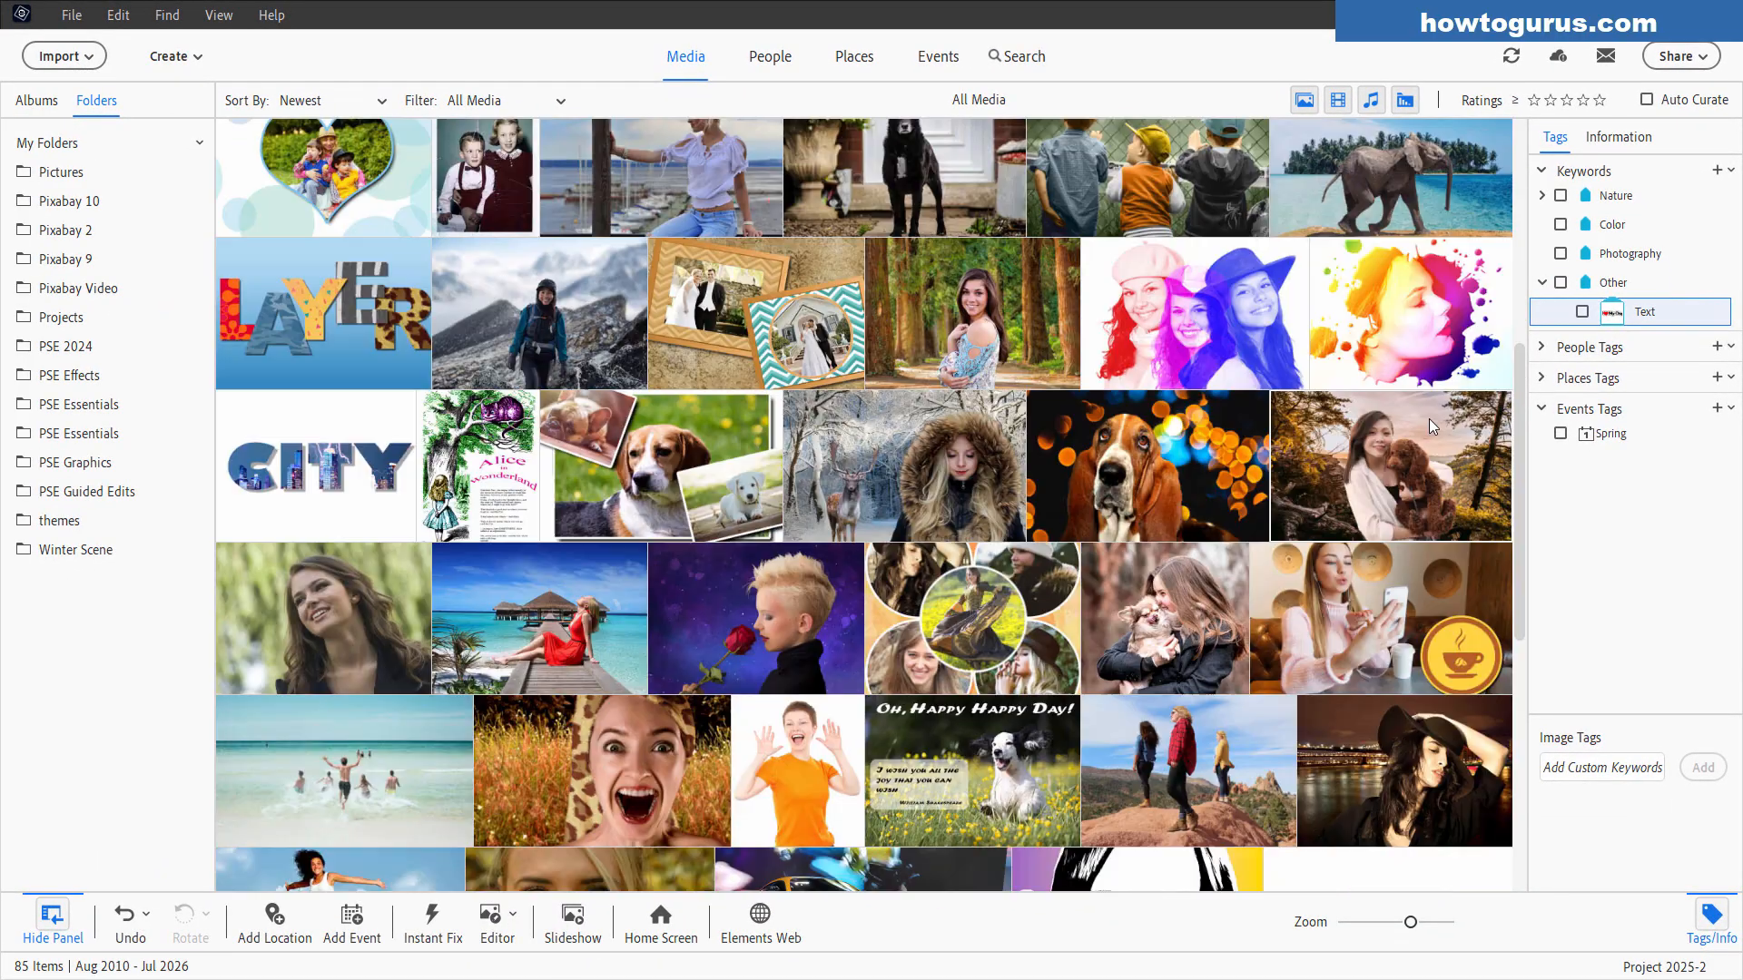
drag(1627, 313, 363, 336)
drag(1624, 313, 361, 446)
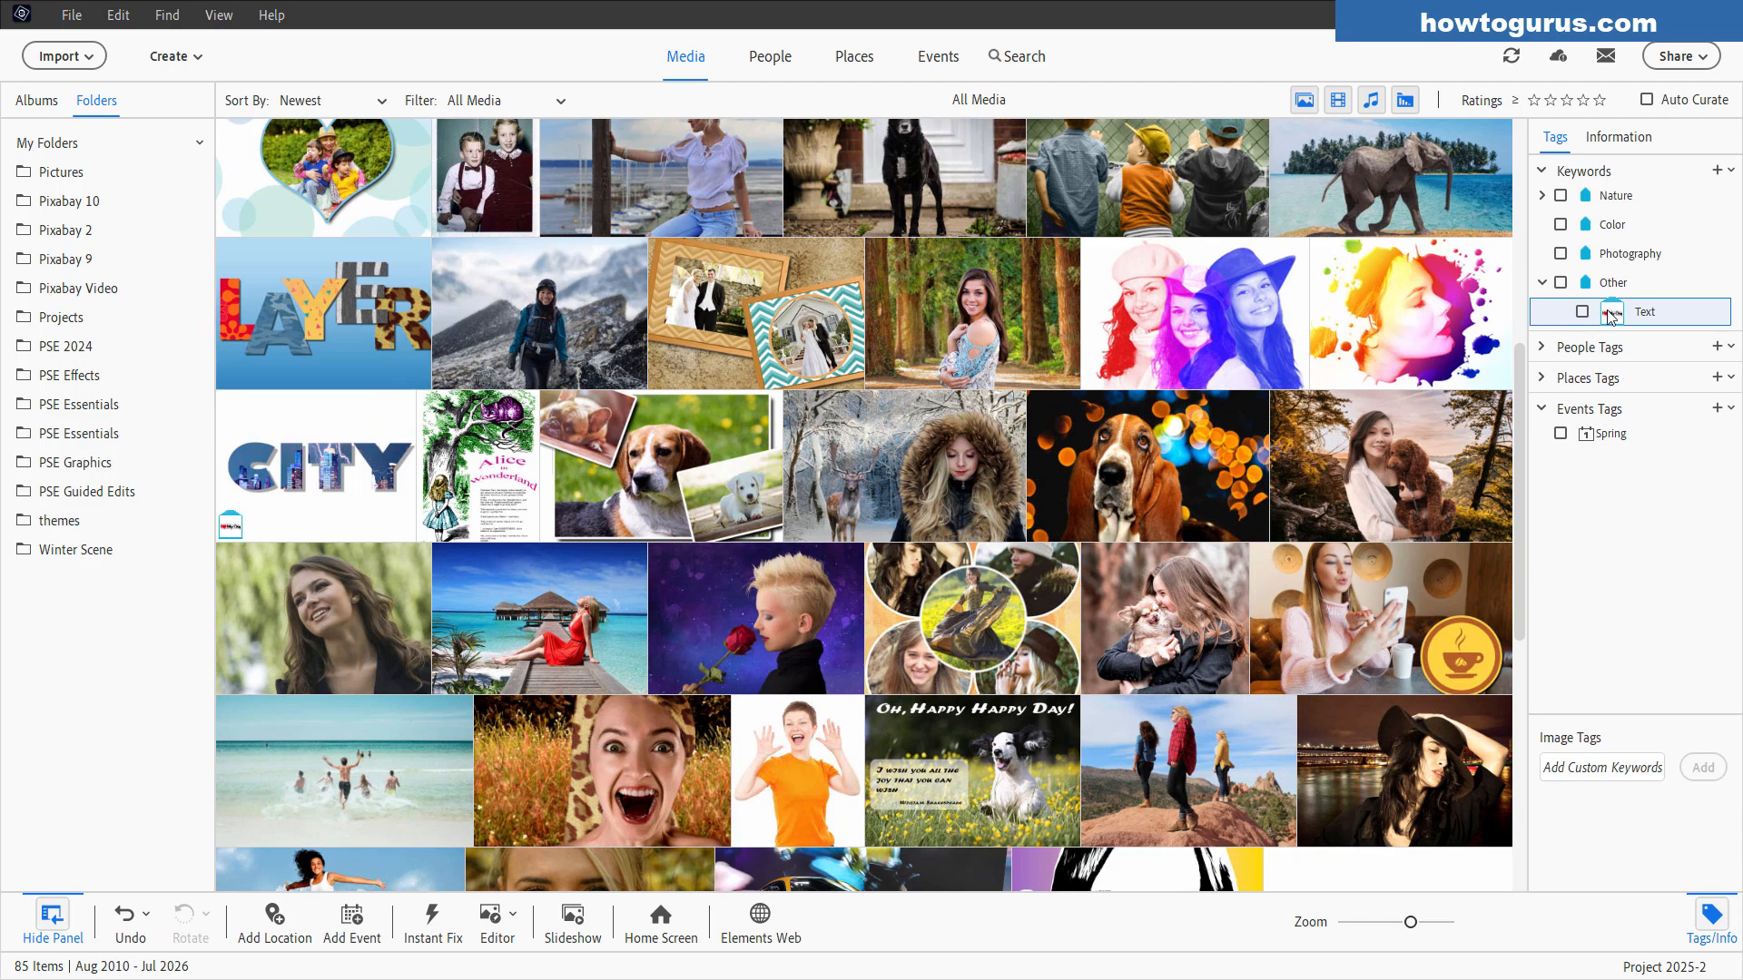
drag(1611, 315, 477, 468)
Step: Apply the Text tag to the "Oh, Happy Happy Day!", FOREST, fairy lettering and SUMMER images
scroll(1522, 630, down, 2)
scroll(1522, 629, down, 4)
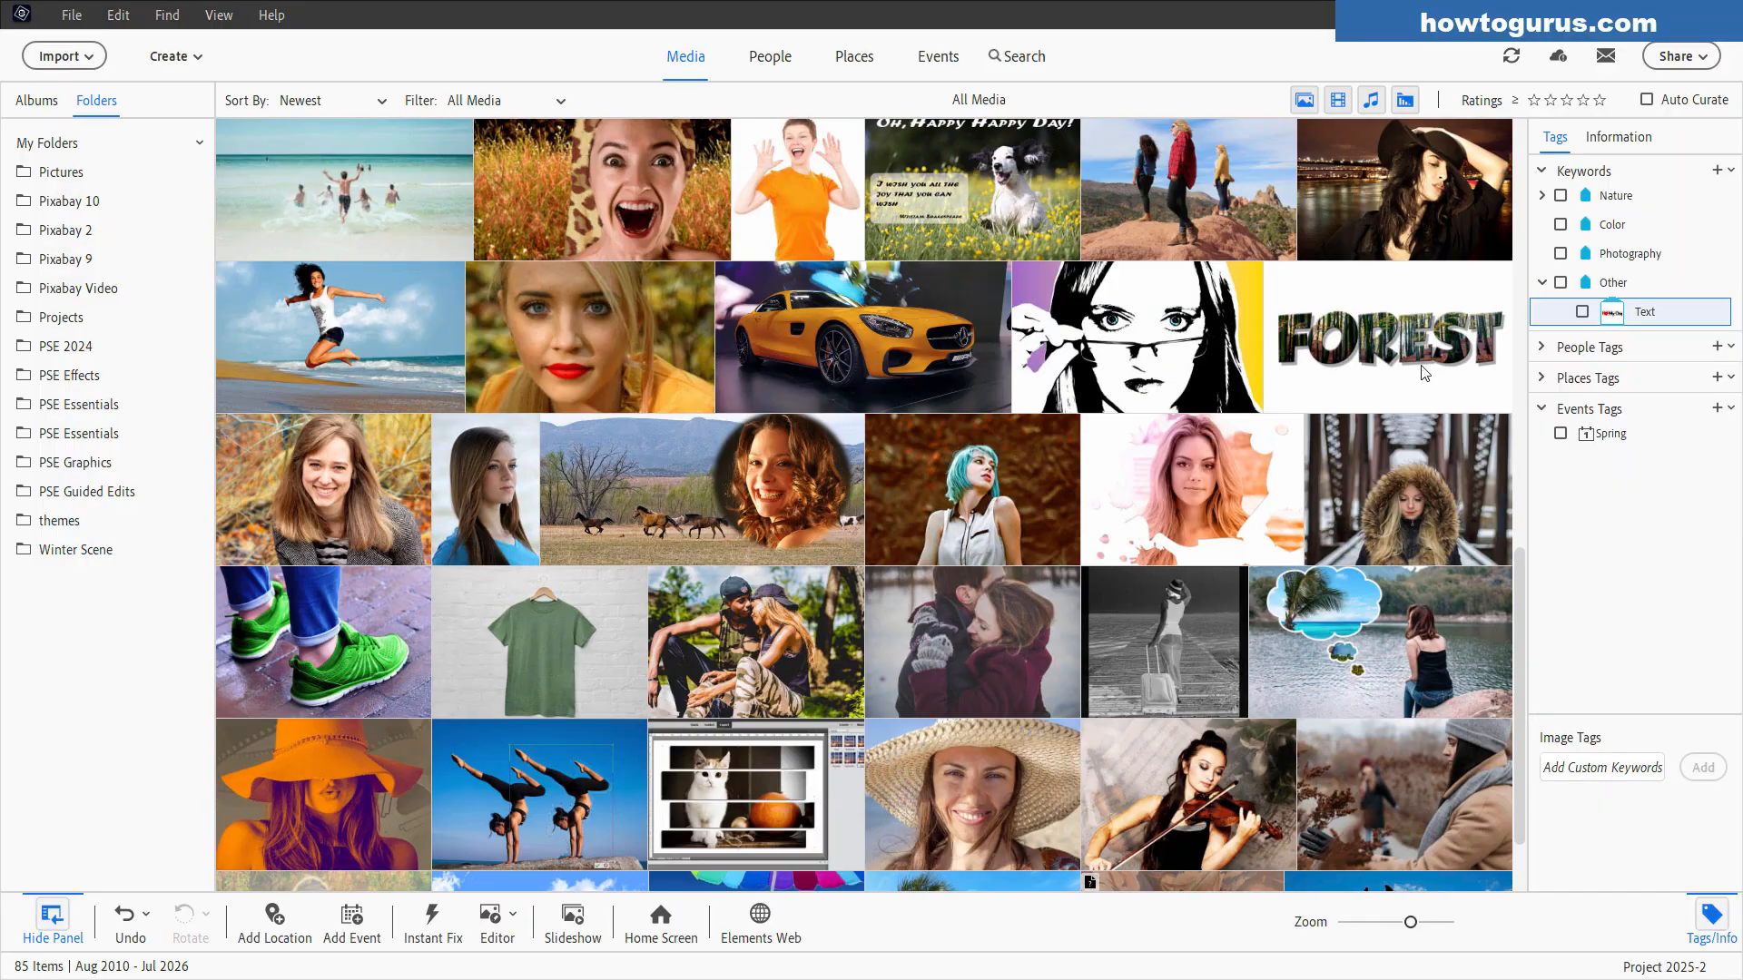
drag(1626, 308, 1392, 342)
scroll(1090, 562, down, 2)
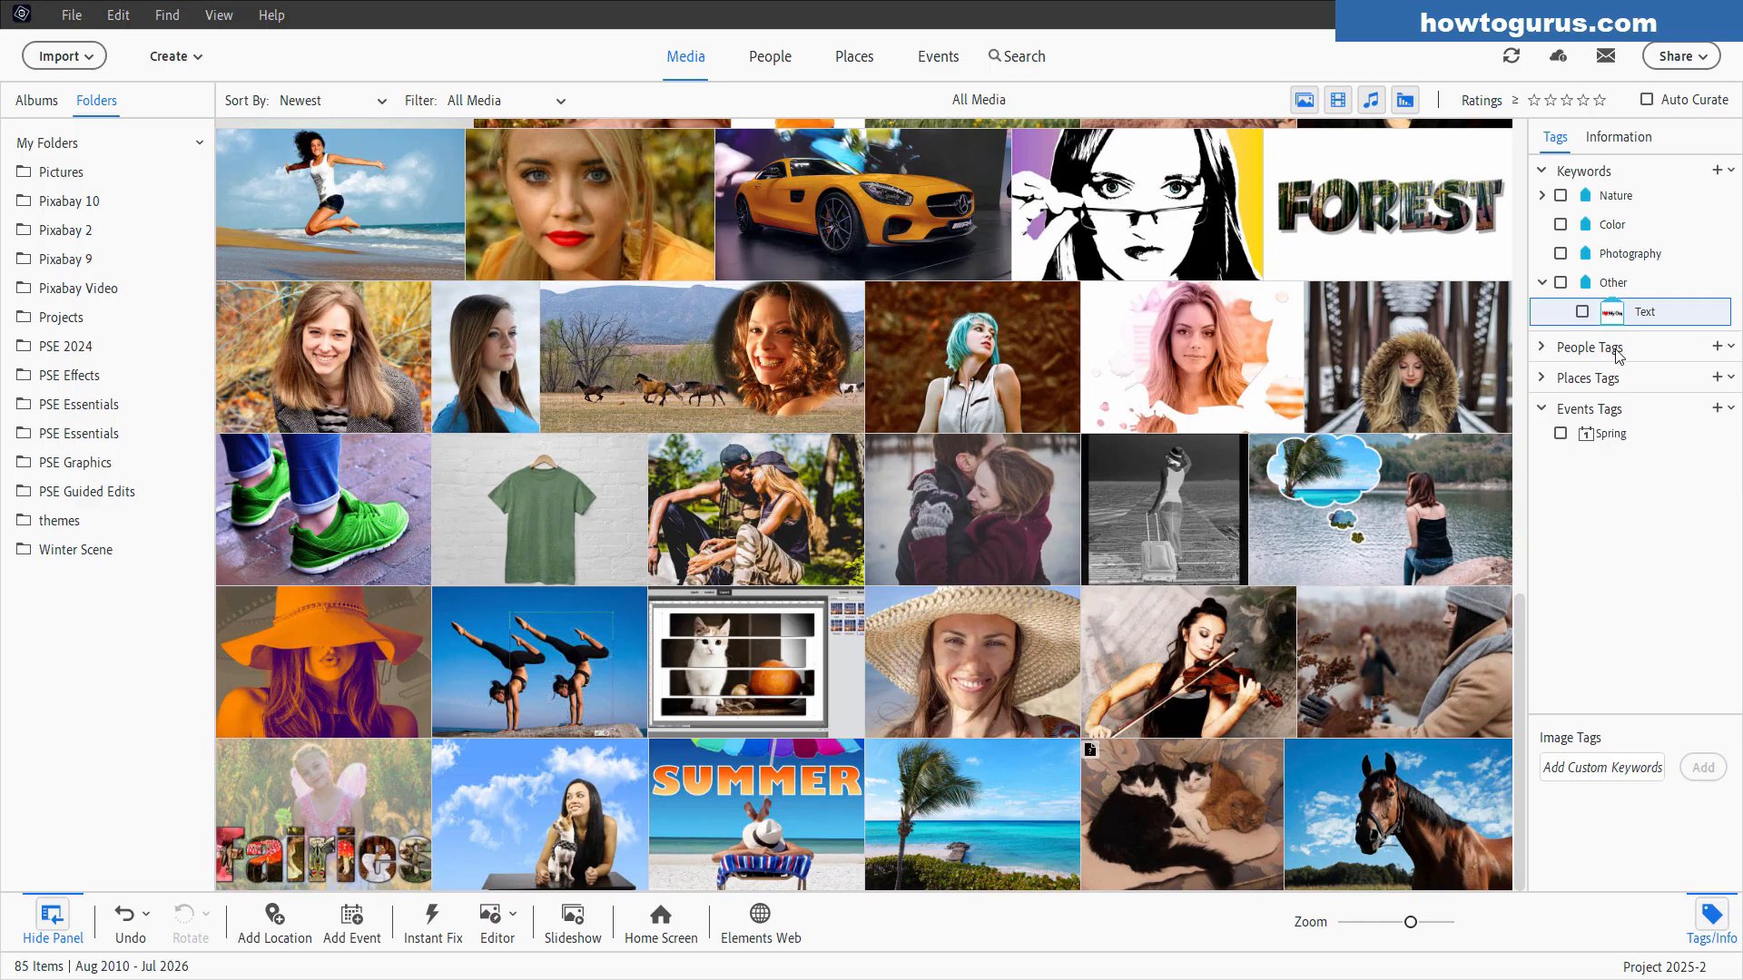
drag(1608, 311, 368, 801)
Step: Filter the media by the Text tag to check the tagged images, and clear the filter
drag(1518, 799, 1504, 243)
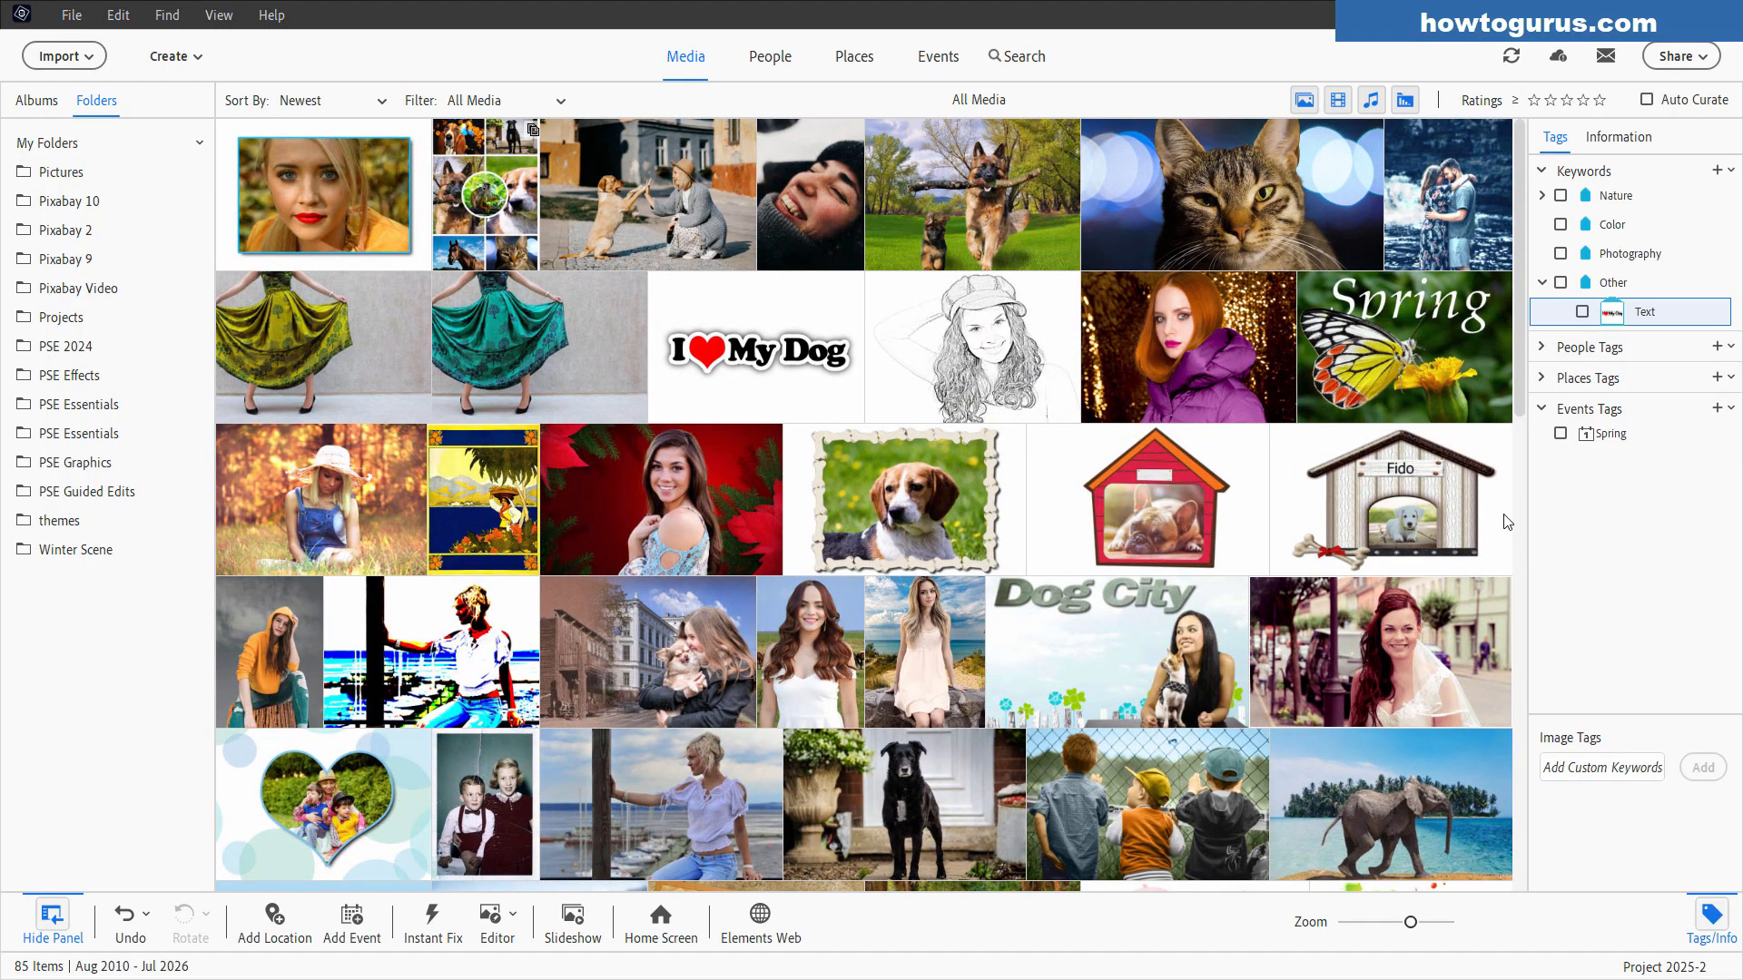
click(1582, 313)
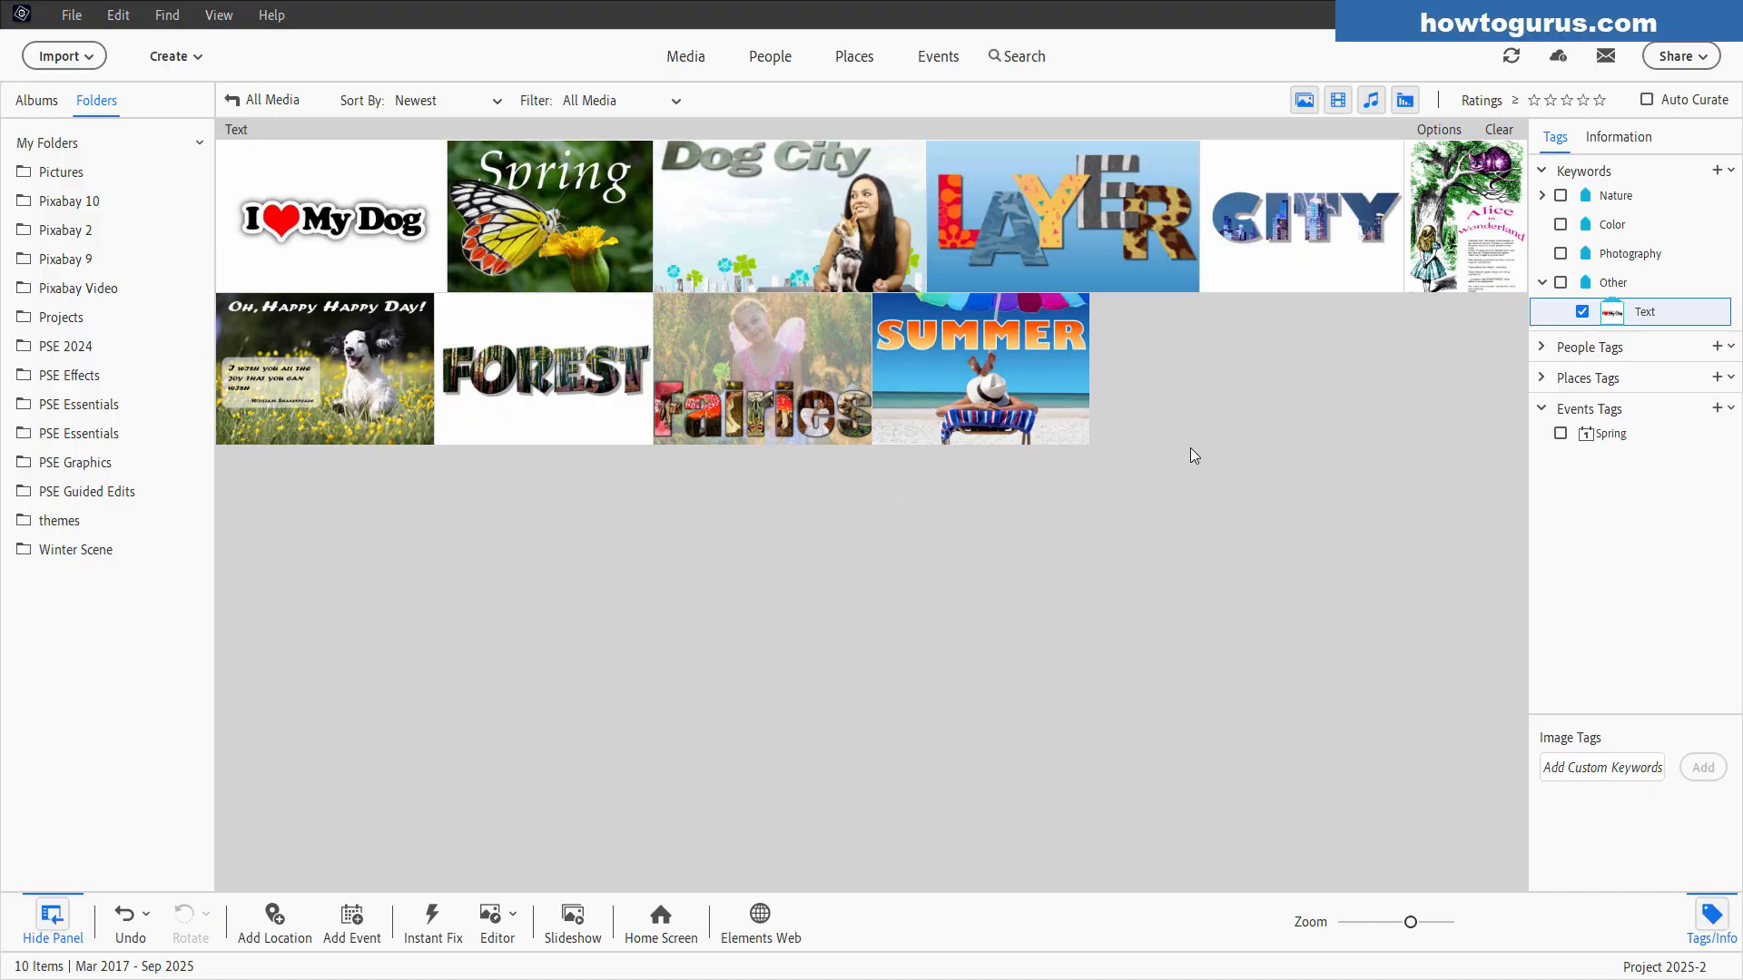
click(1582, 312)
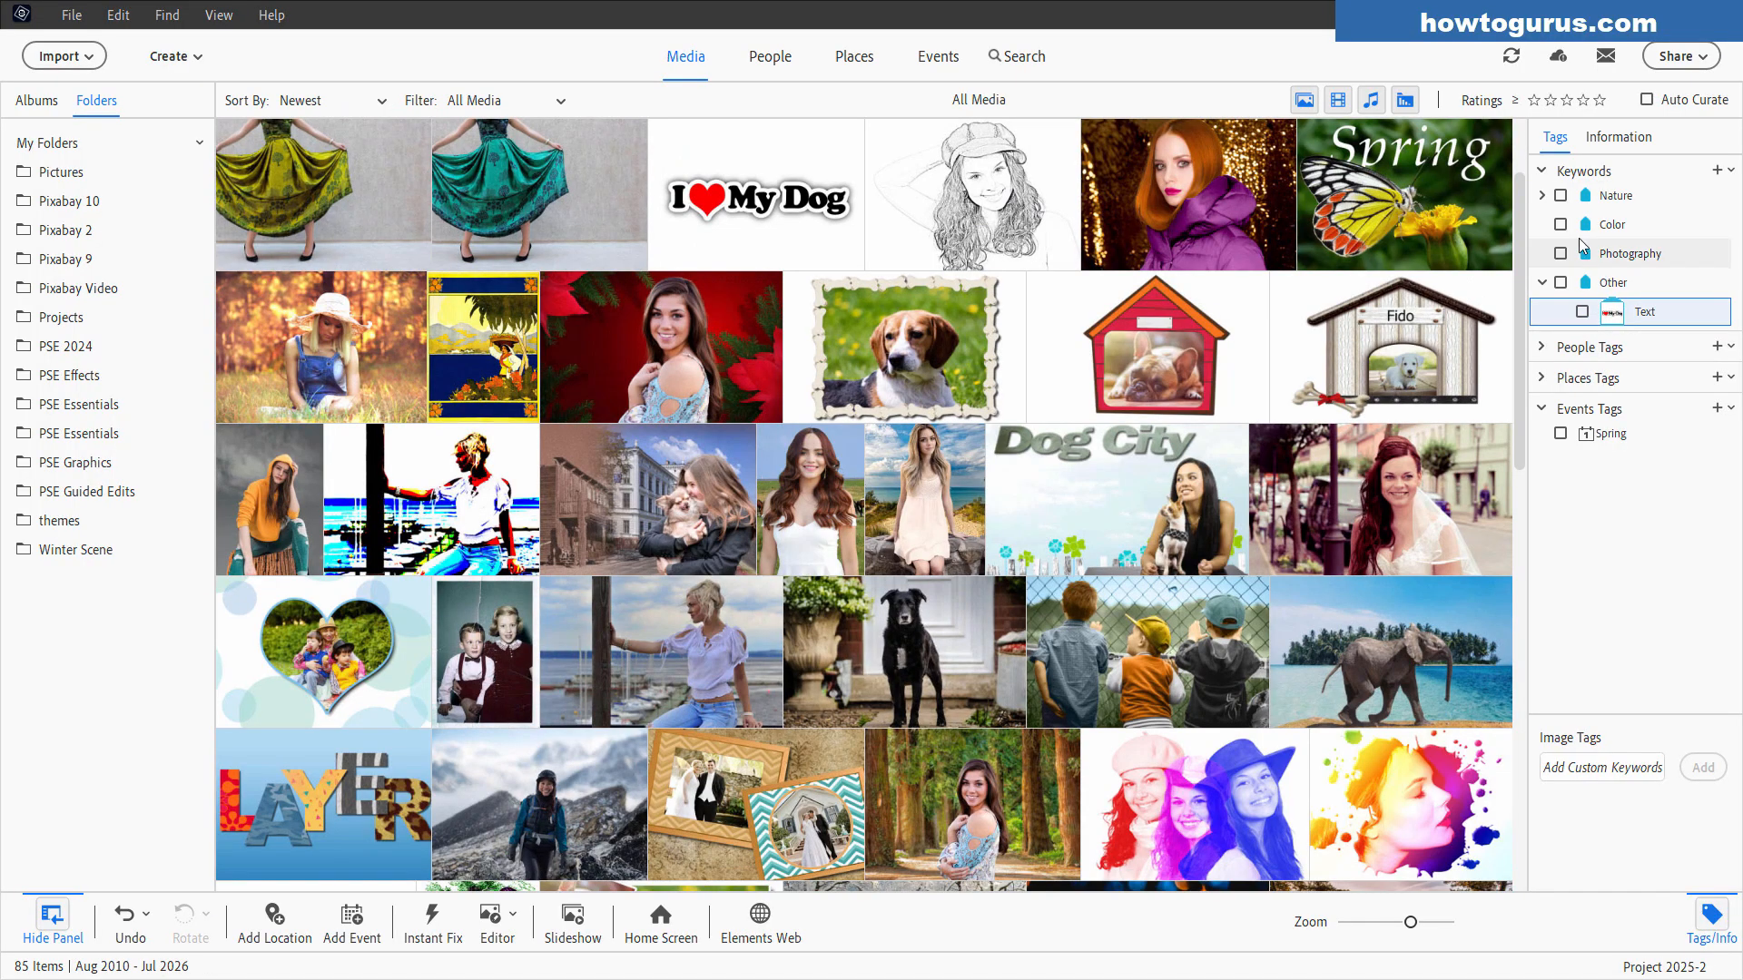
Step: Apply the Dog tag from the Nature category to the Dog City image, and check it by filtering on Dog
click(1542, 195)
drag(1612, 225, 1128, 346)
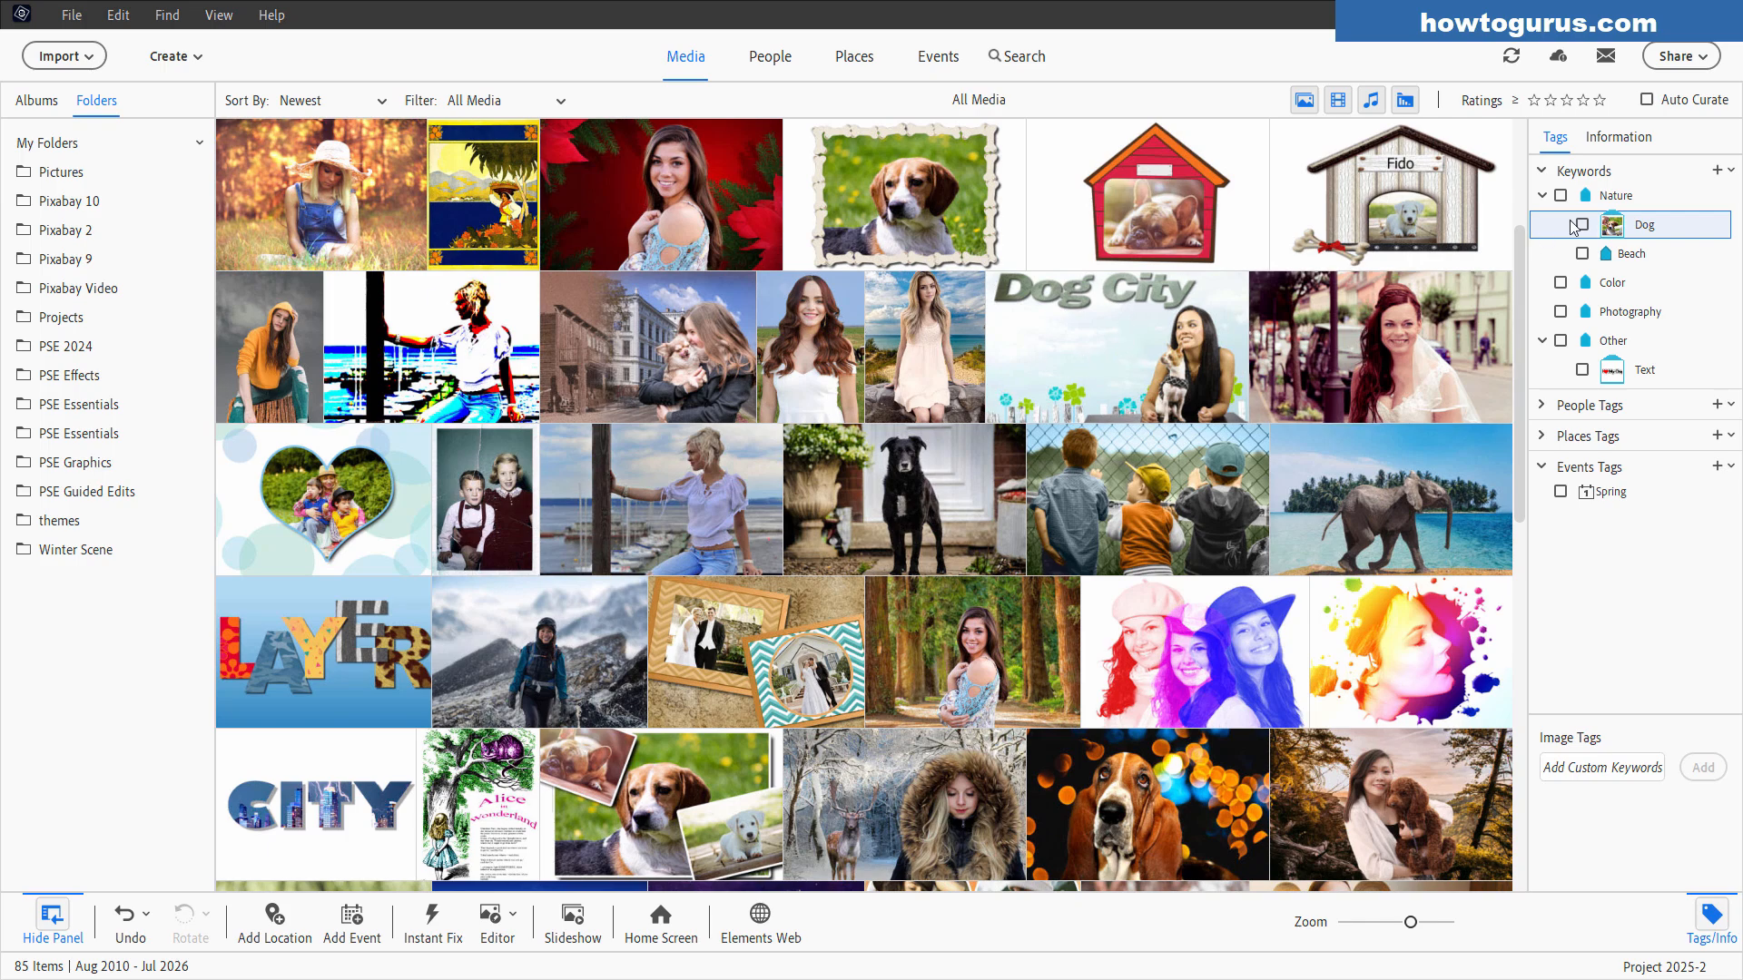
click(1581, 224)
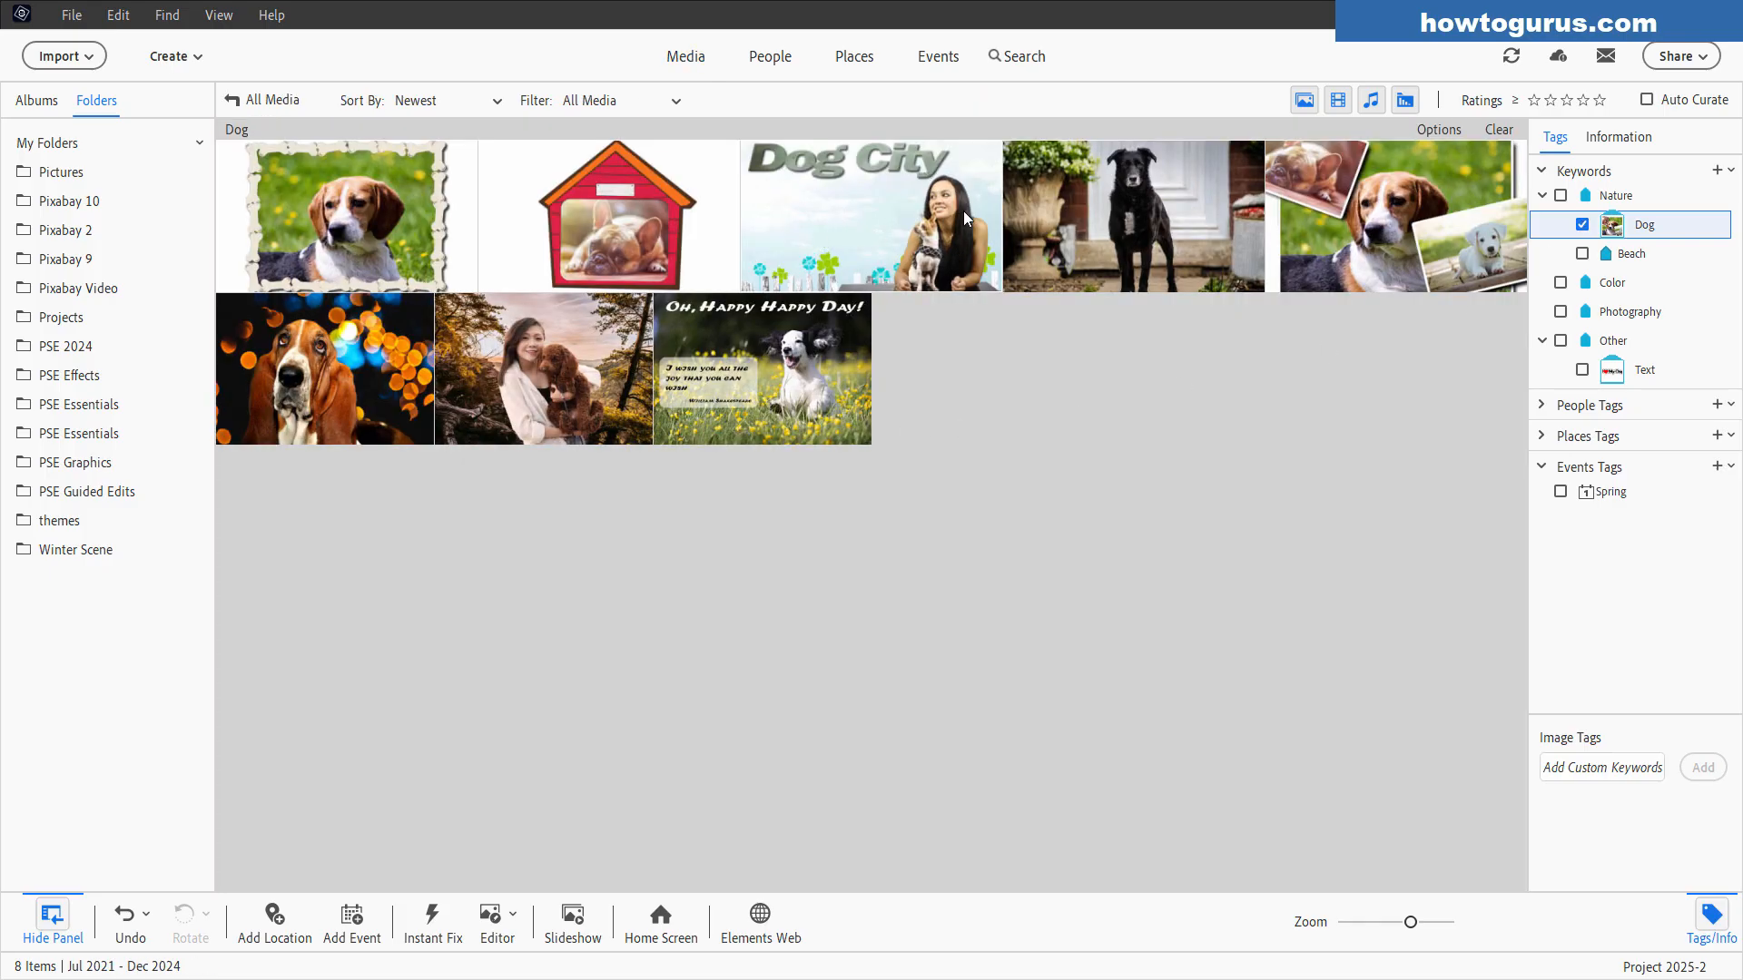
click(1581, 225)
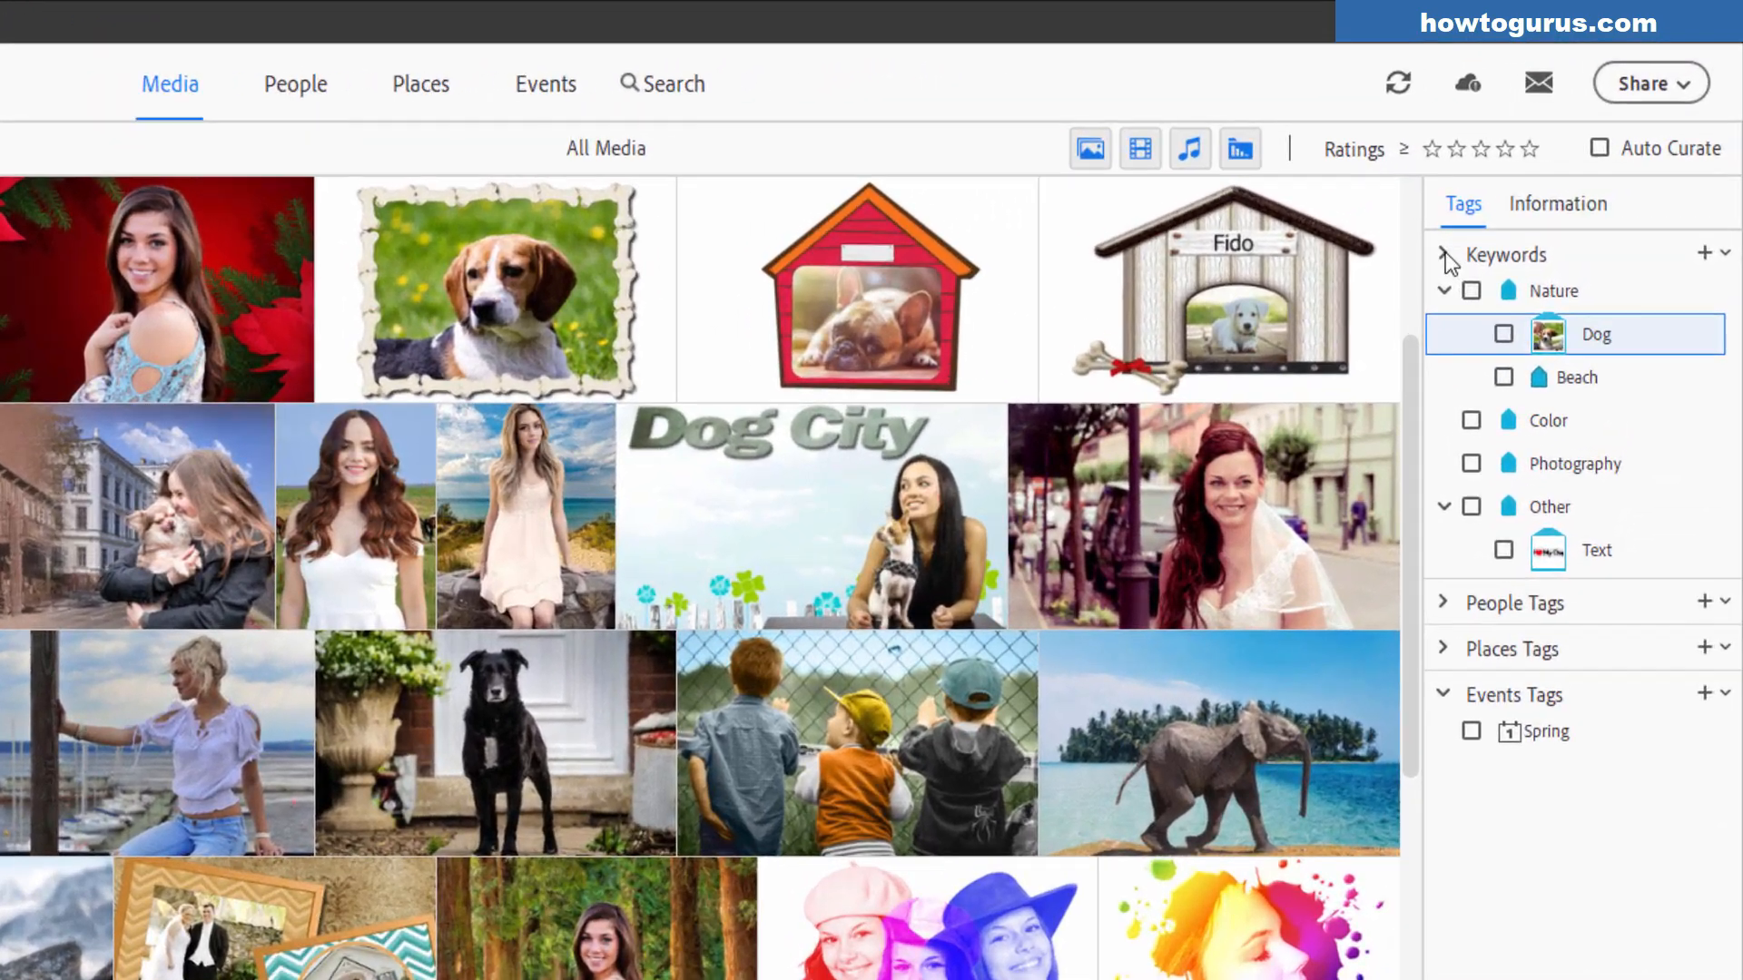
Step: Collapse the keyword tags and create a people tag group named Models with no parent group
click(1541, 171)
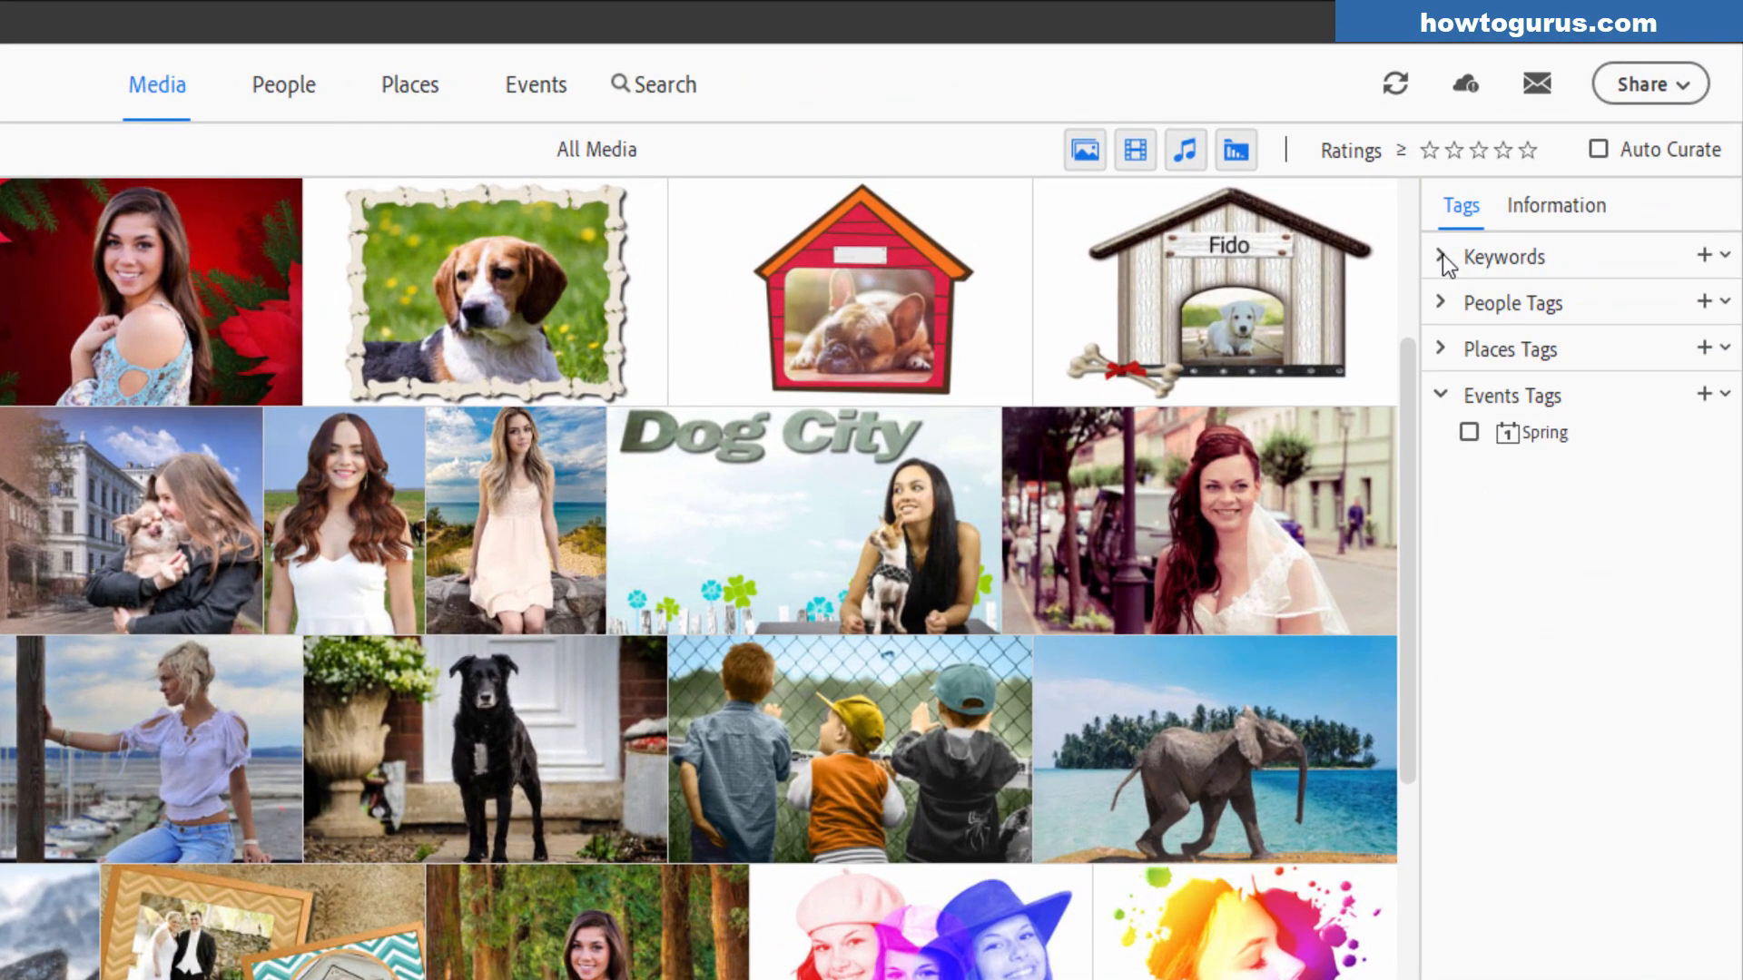
click(1445, 303)
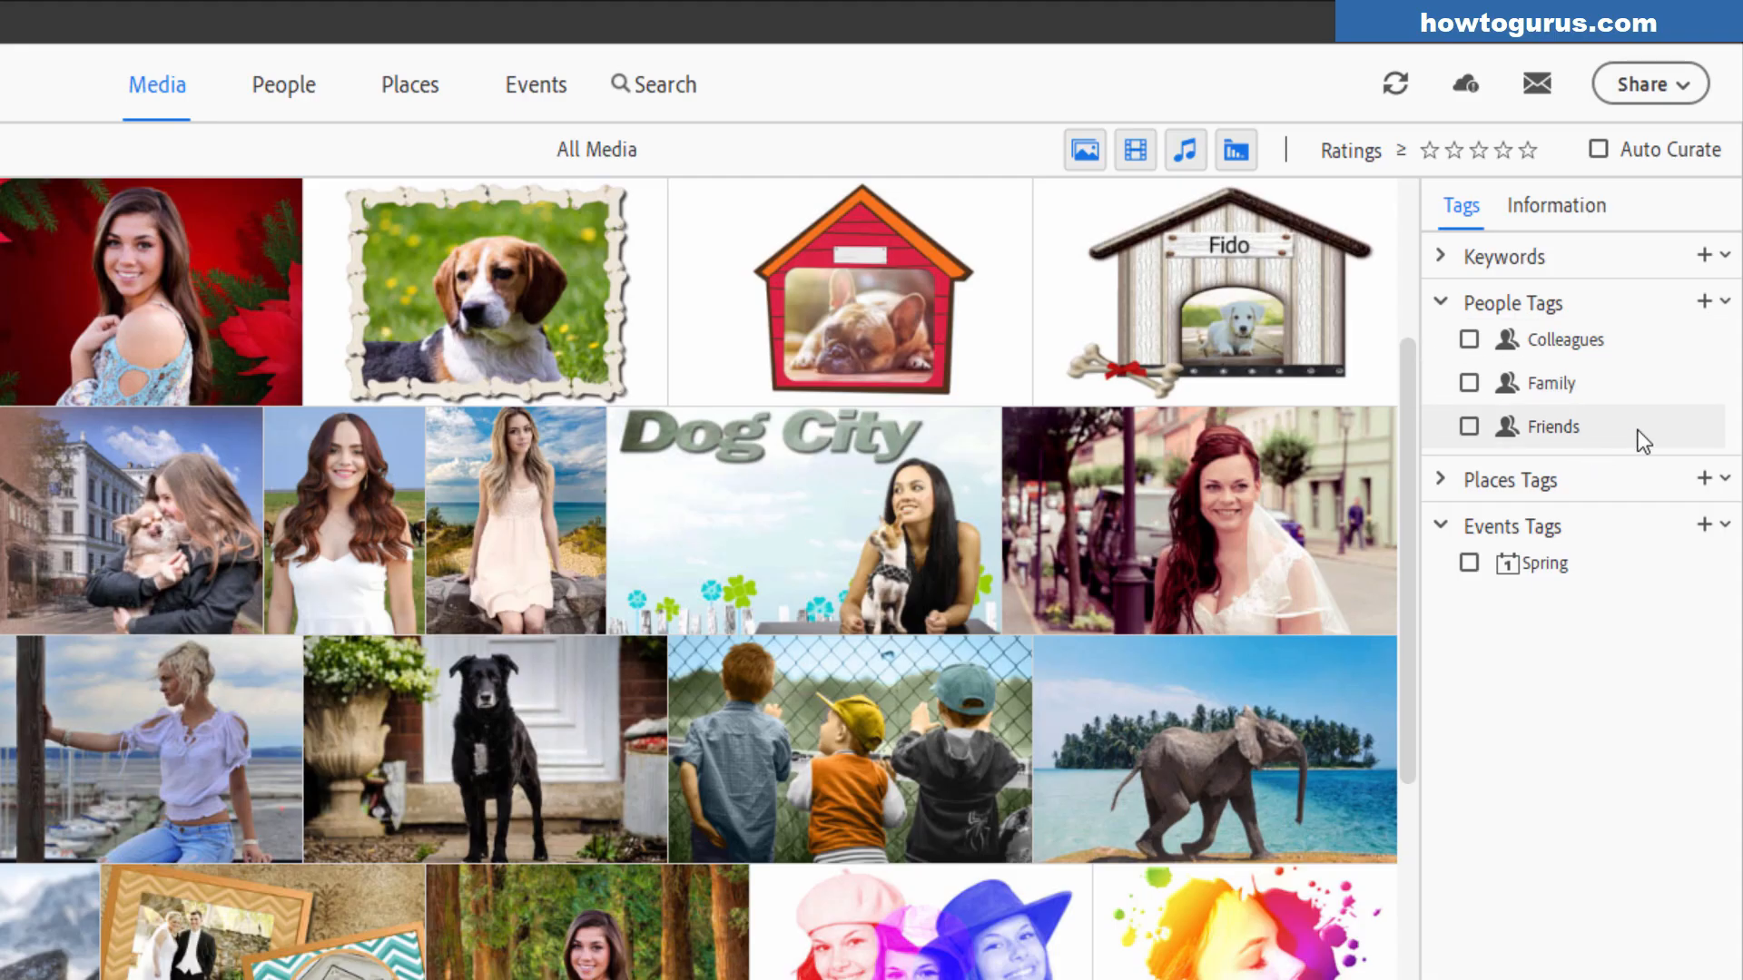
click(1725, 303)
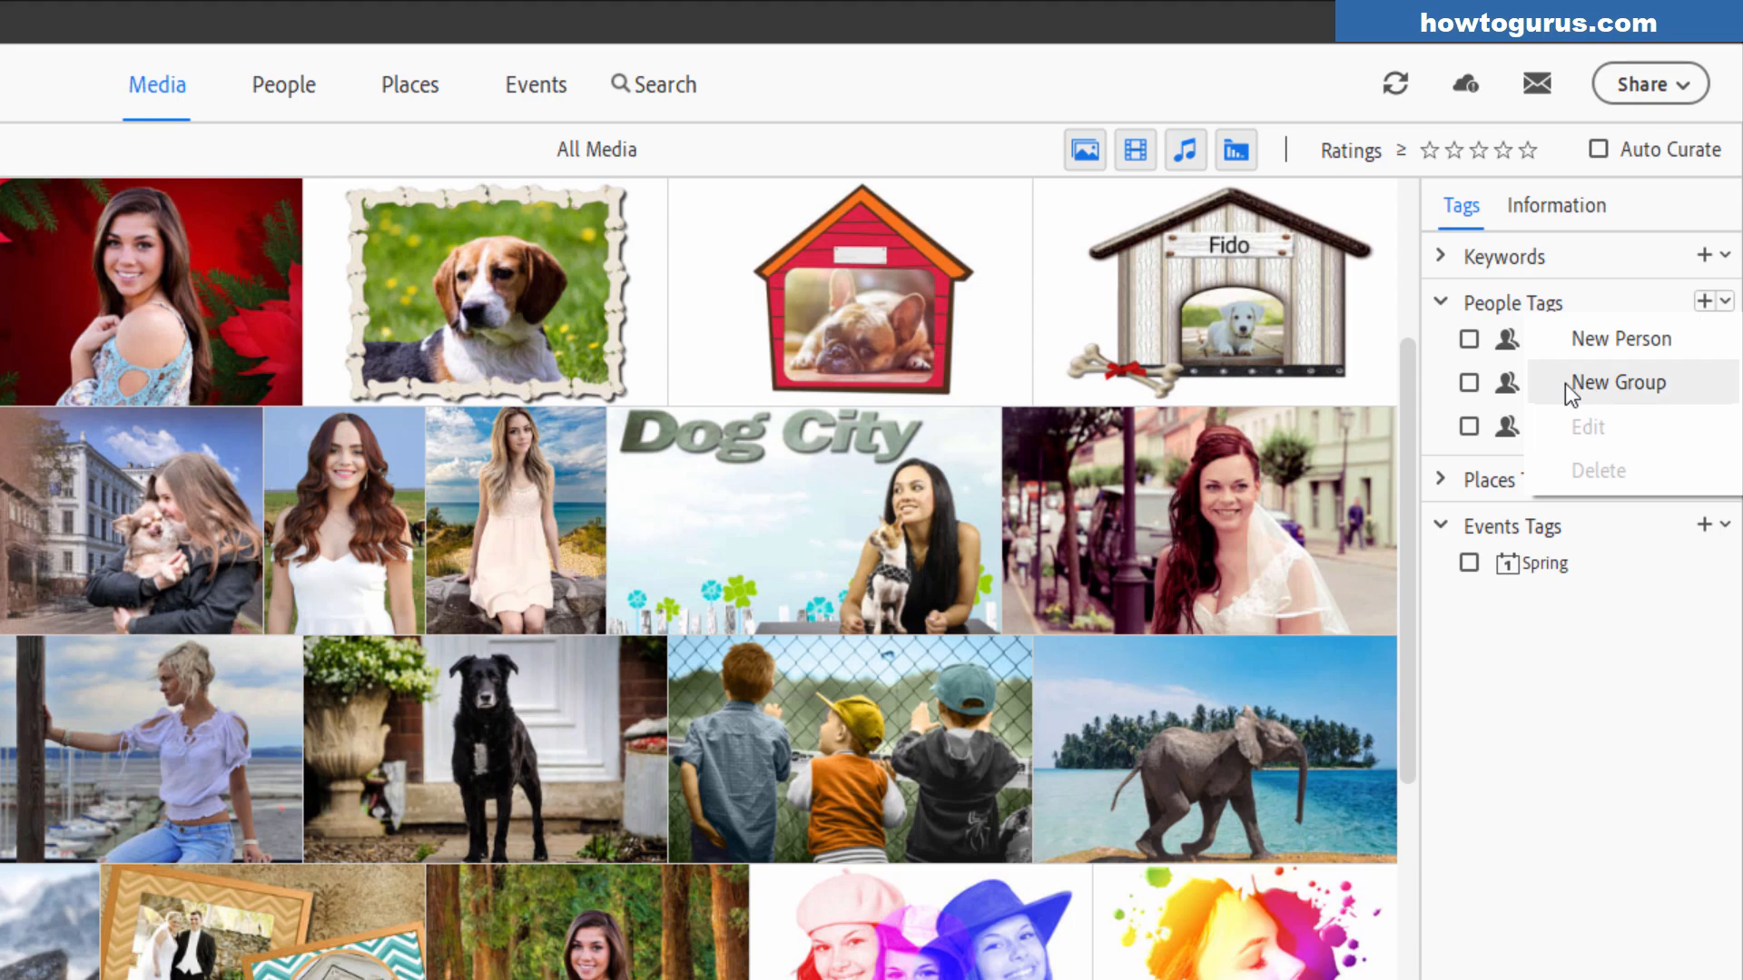
click(1634, 384)
text(Models)
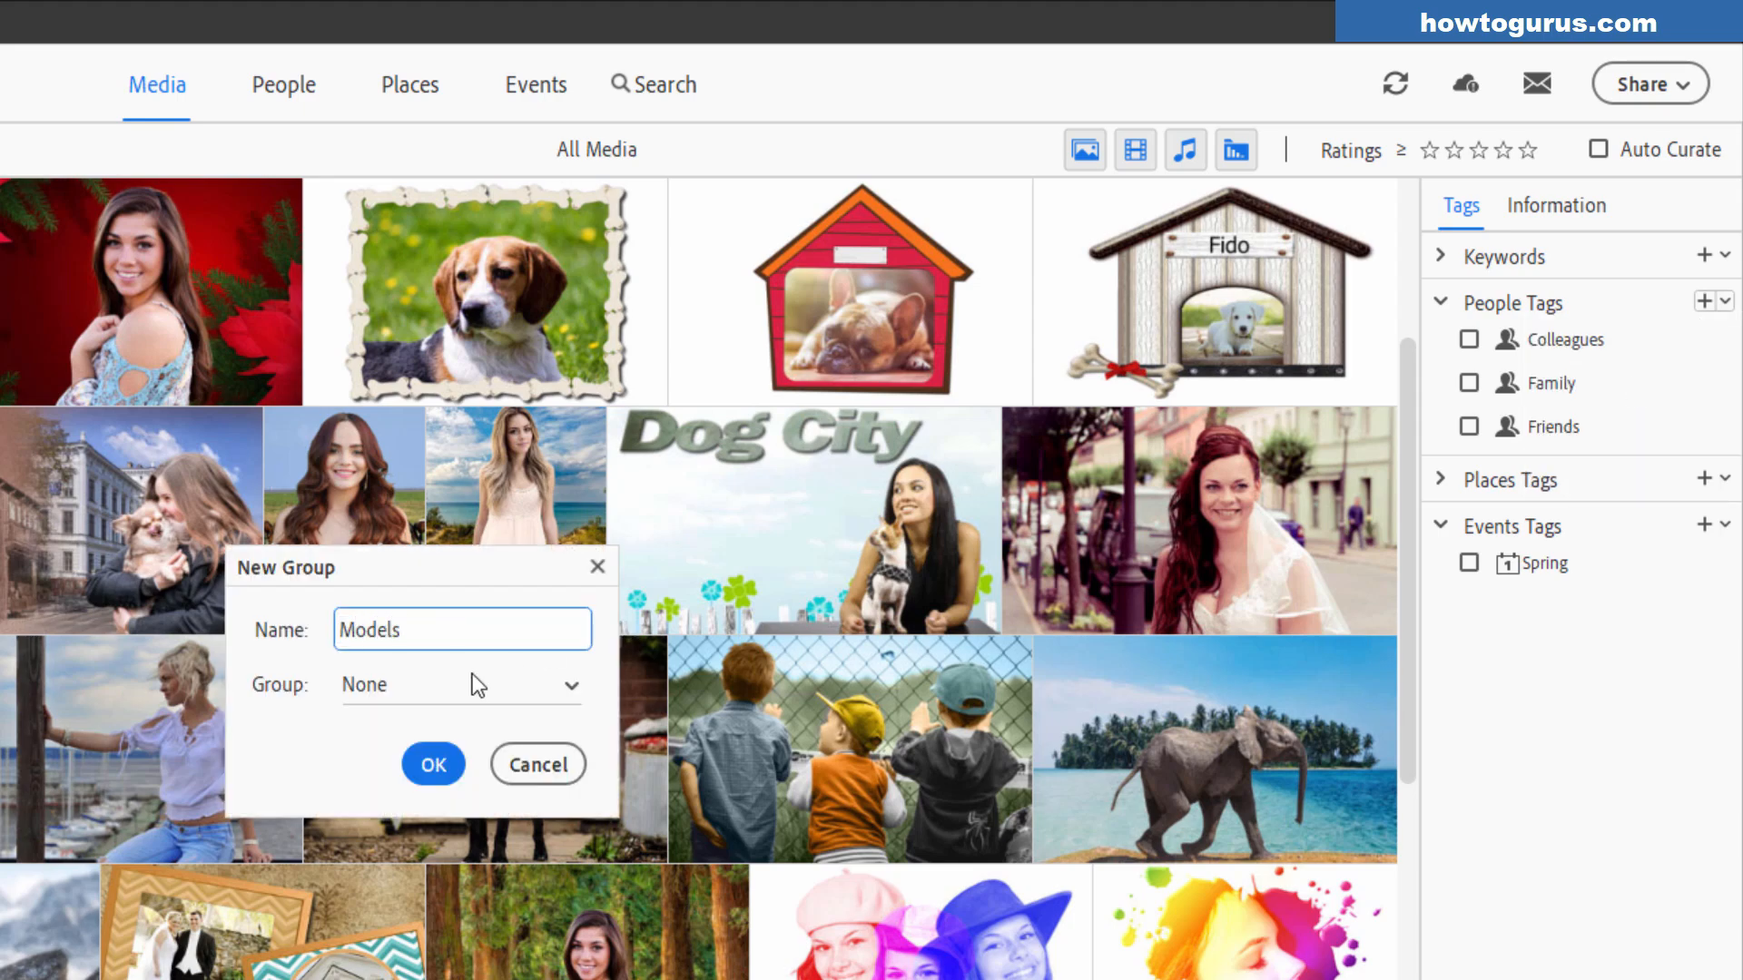
click(437, 760)
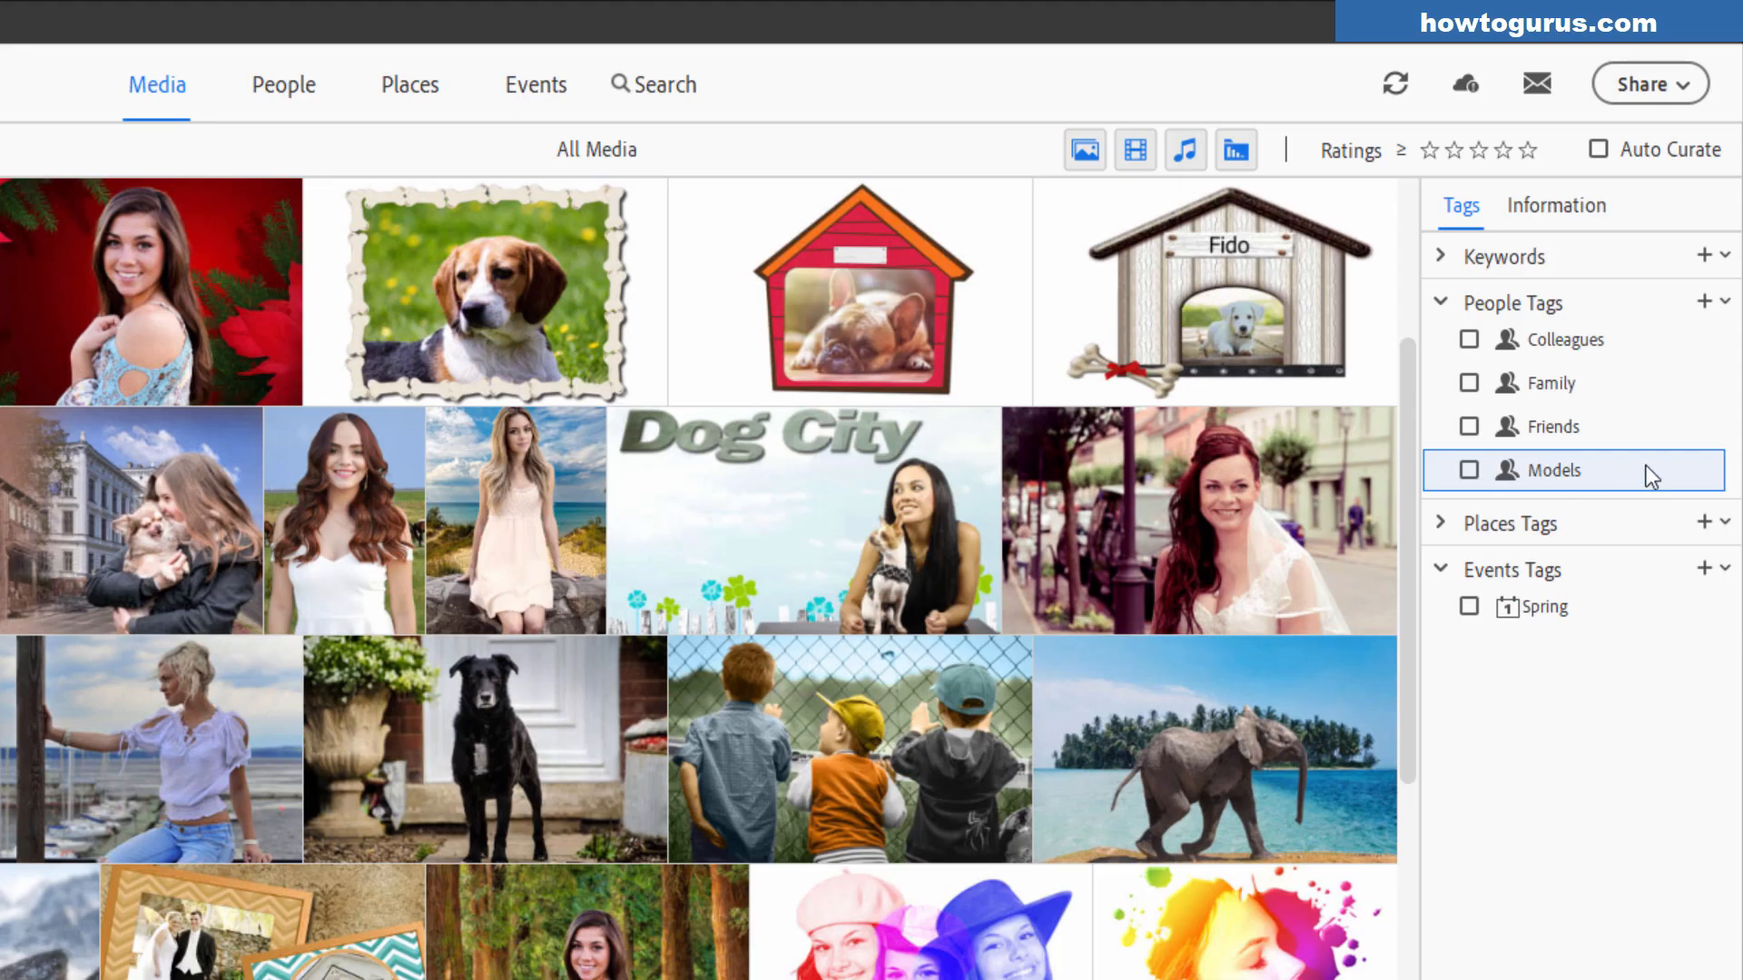
Step: Create a people tag subgroup named Fashion inside the Models group
click(1728, 303)
click(1634, 363)
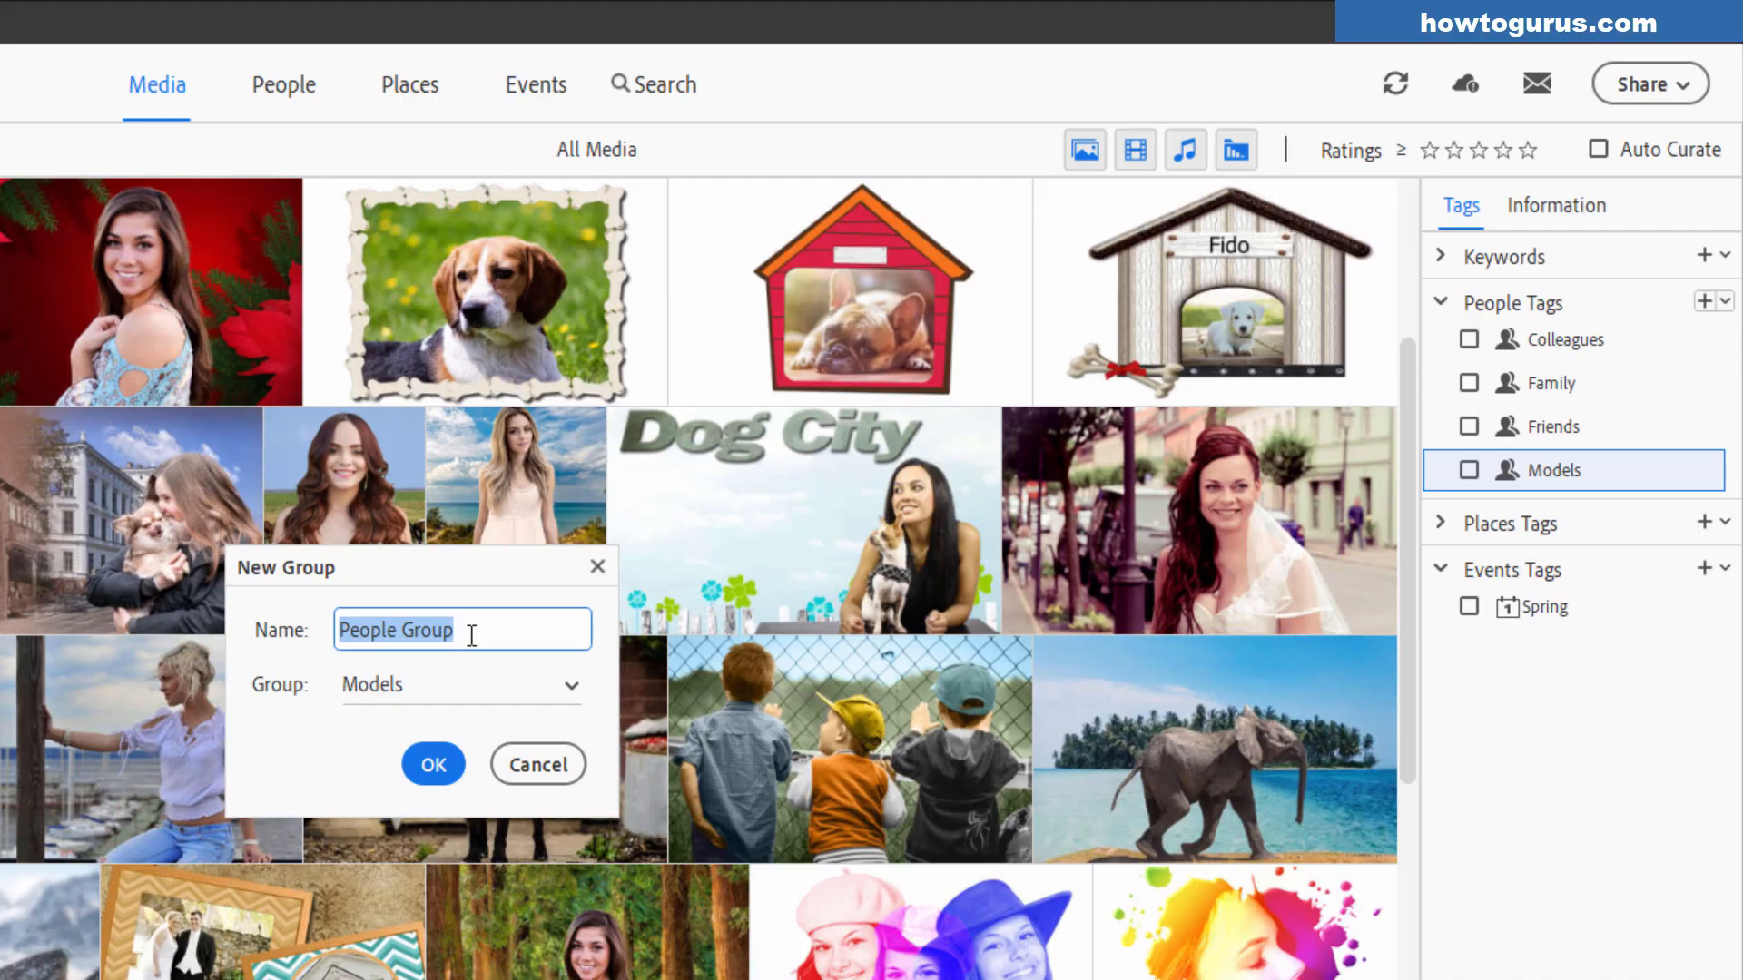
text(Fashion)
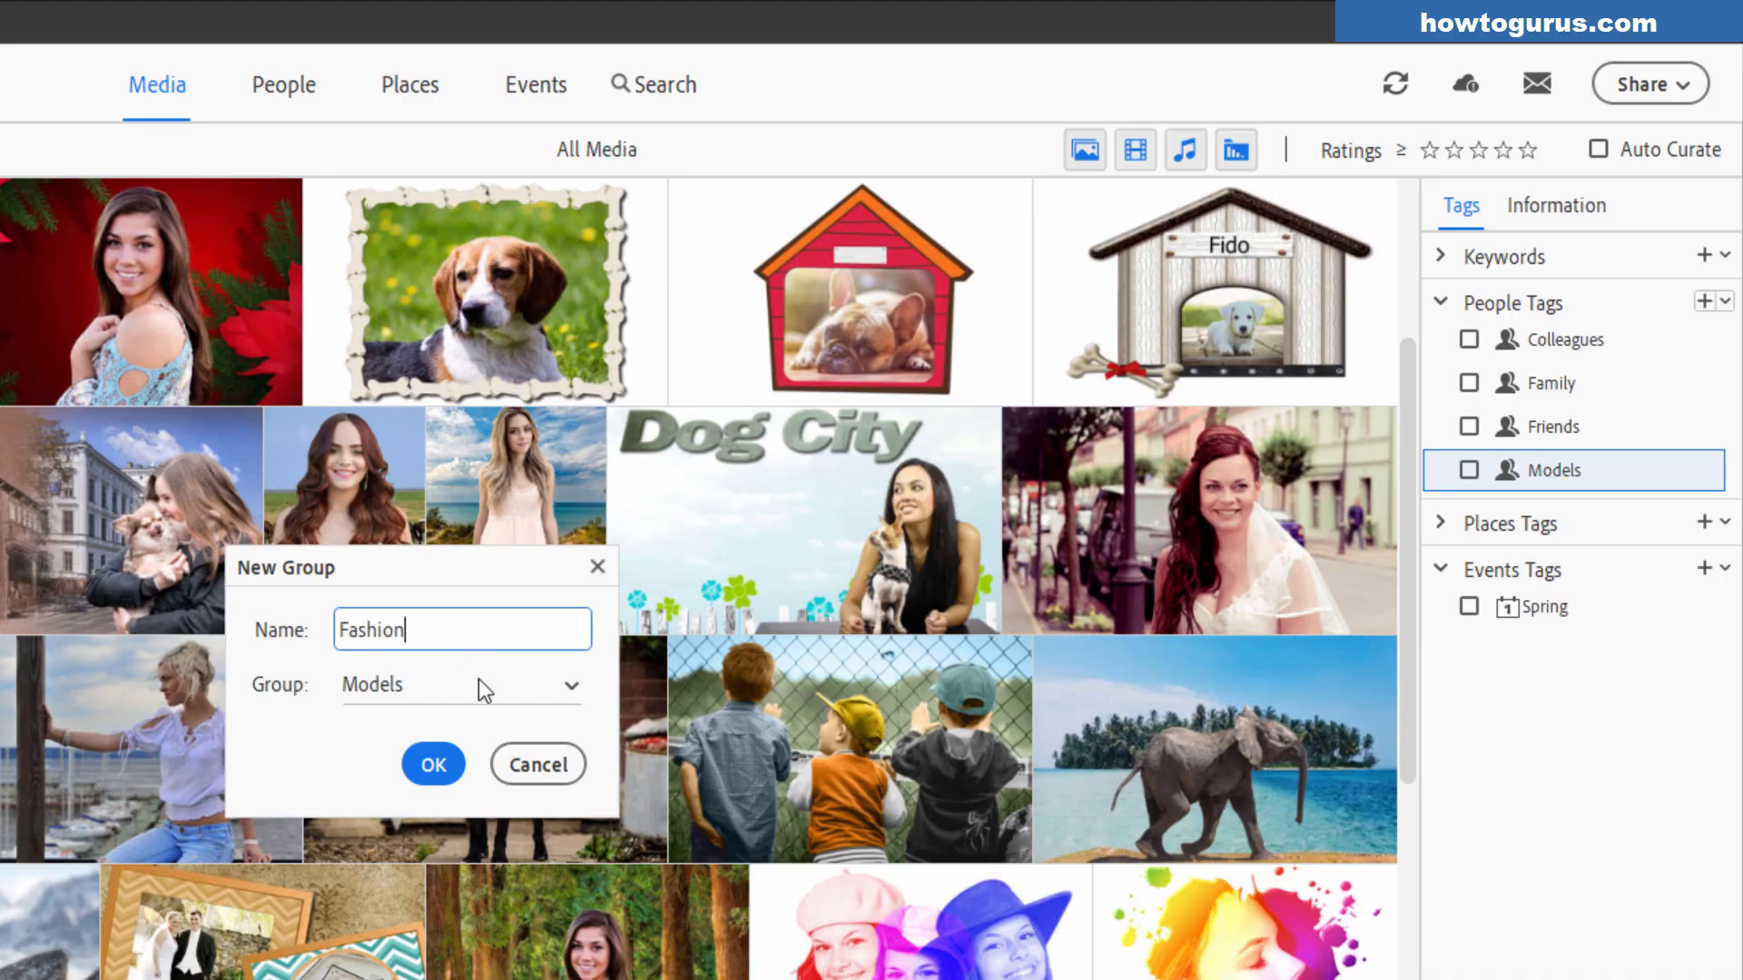
click(435, 763)
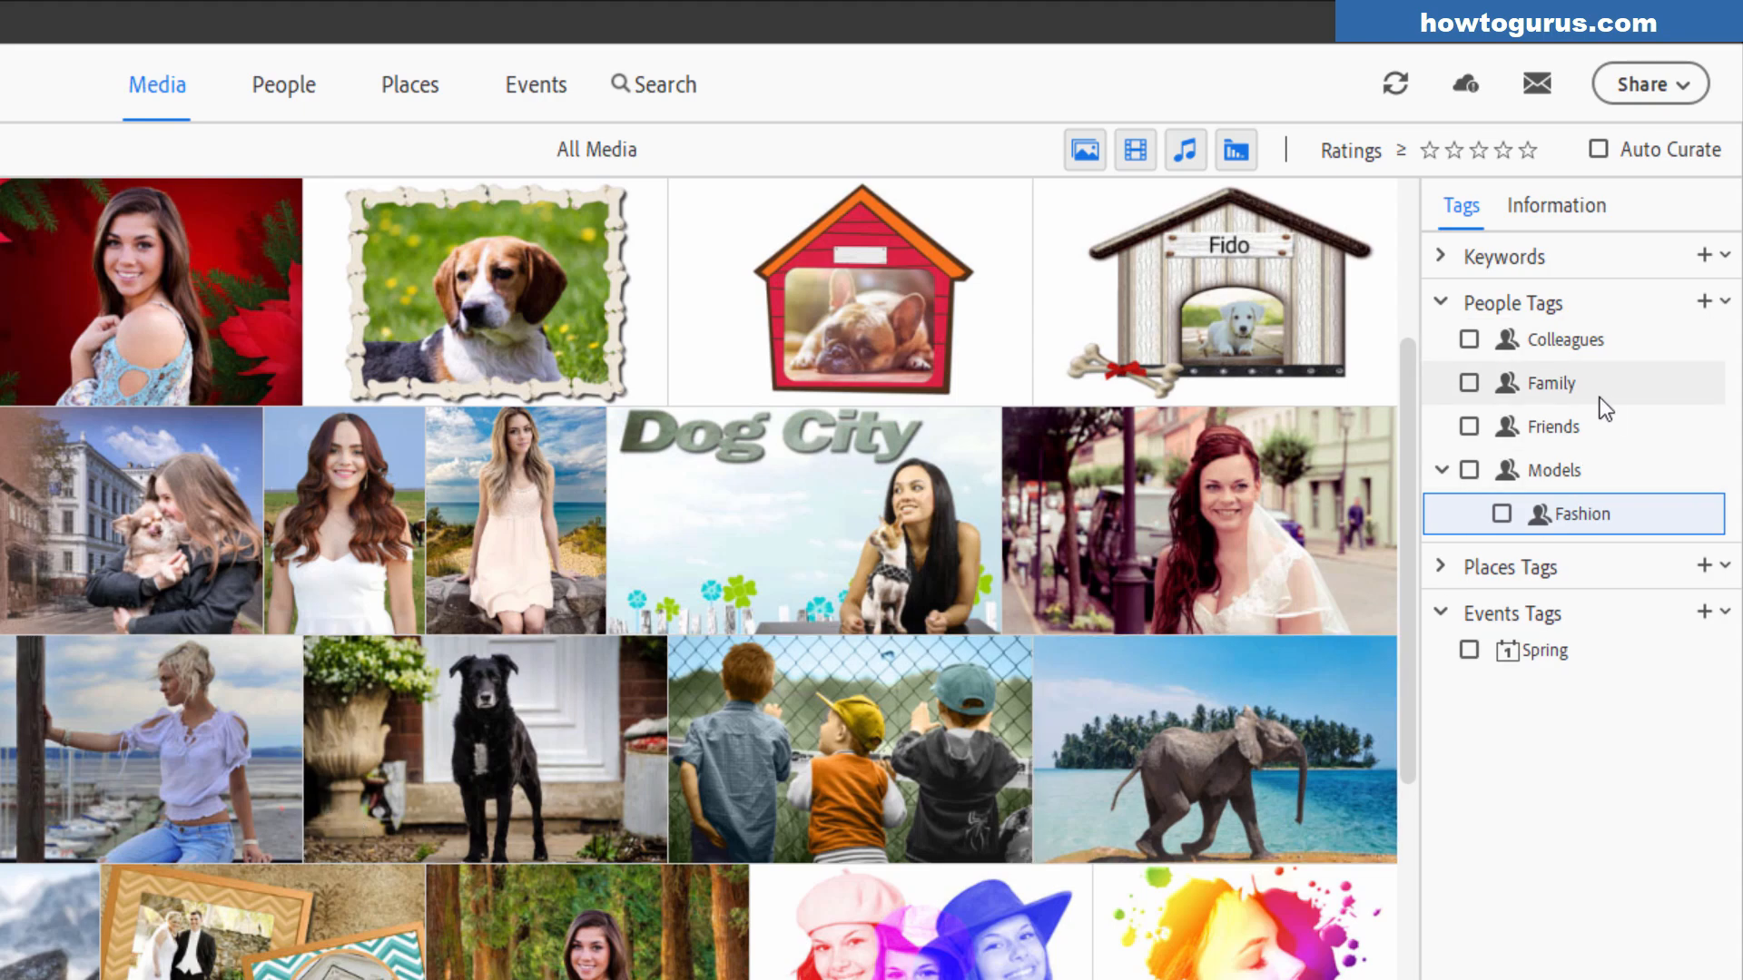
Step: Create a new person tag inside the Friends group, entering the person's first name
click(1602, 422)
click(1727, 303)
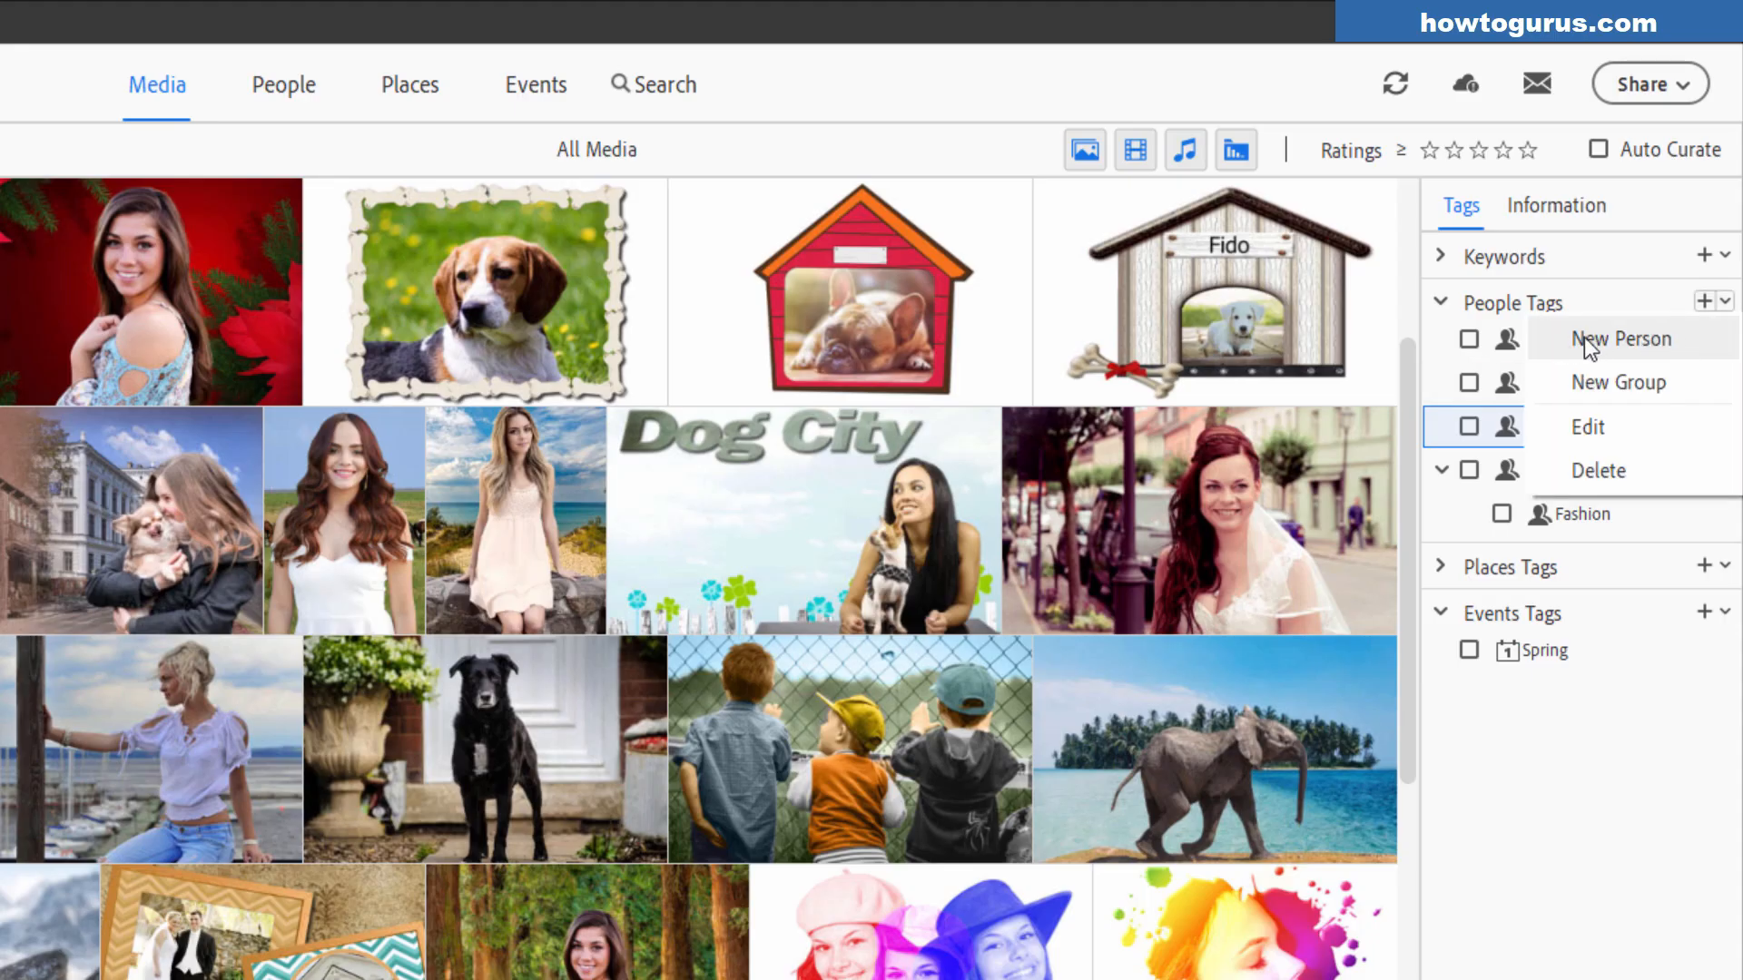
drag(1412, 387, 1412, 238)
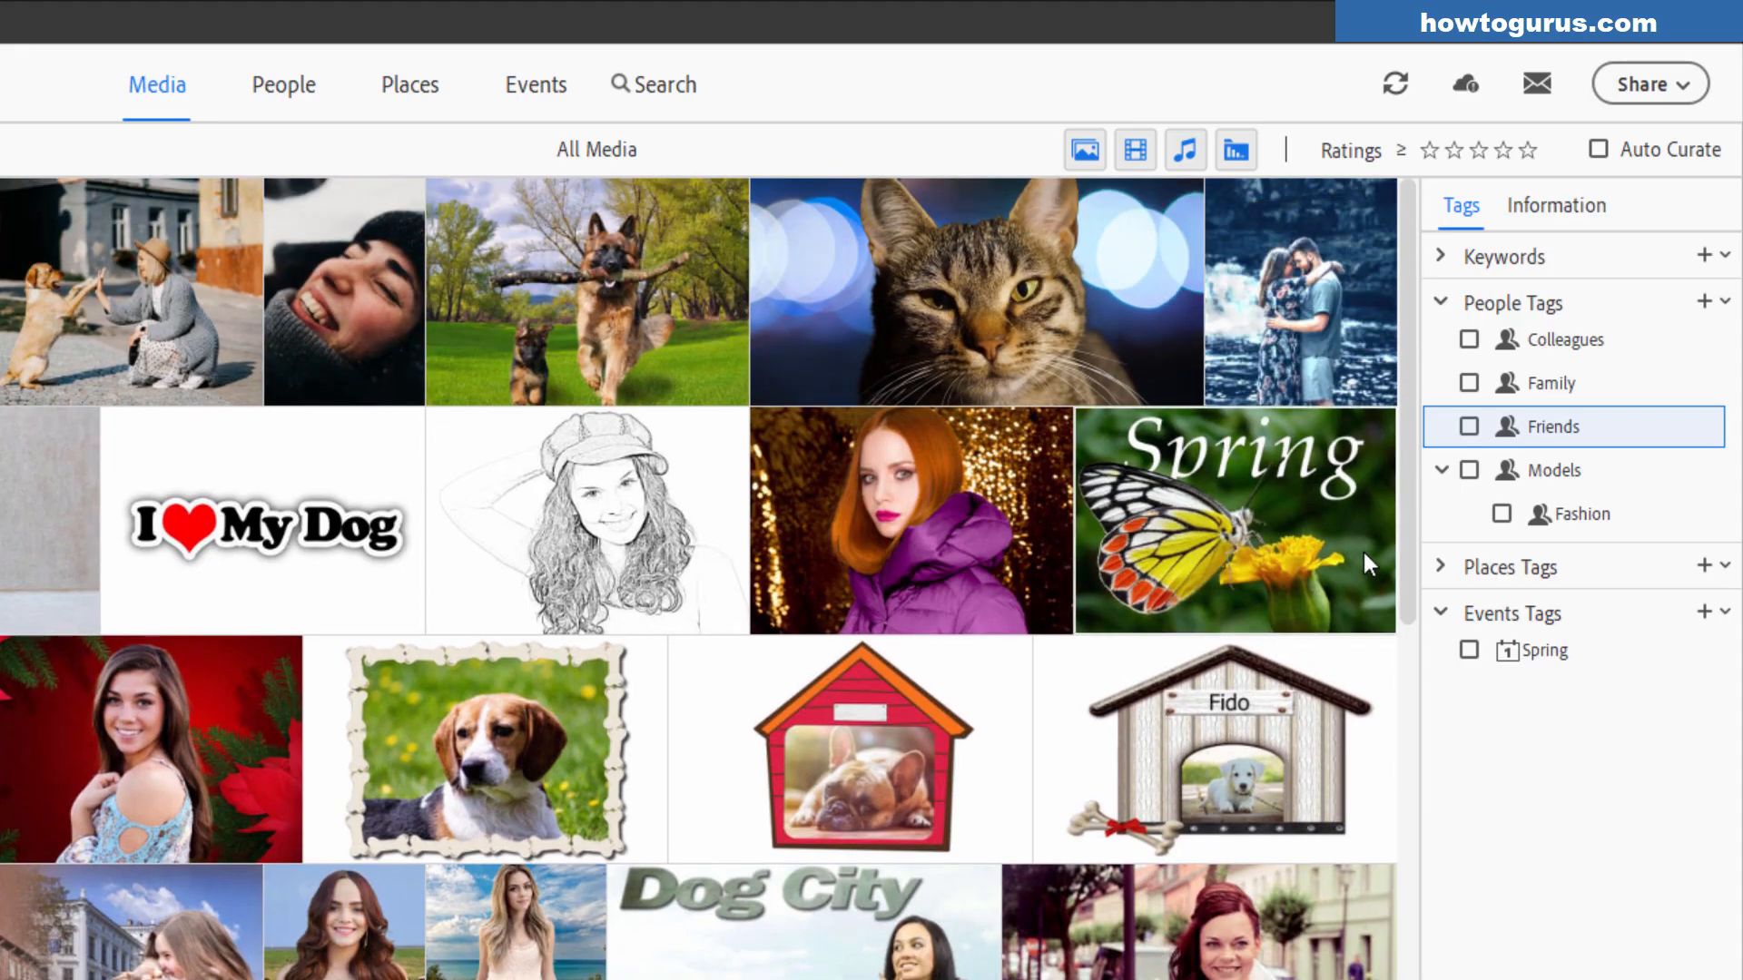
drag(1406, 465, 1533, 776)
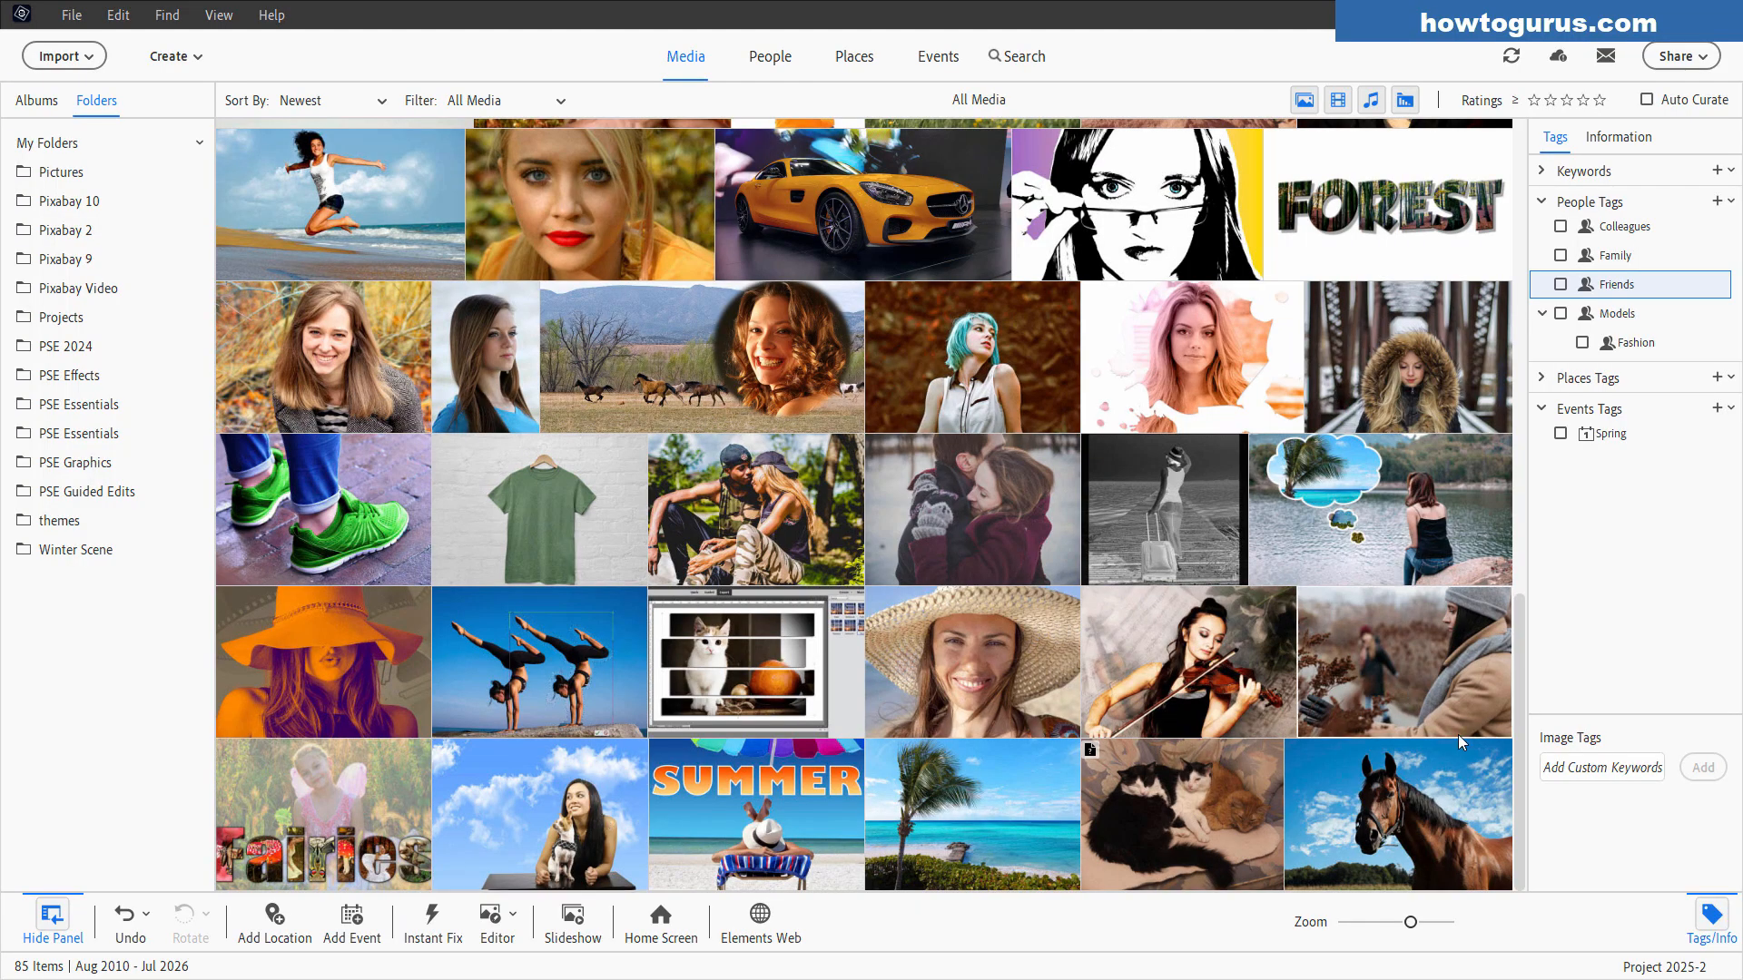
drag(1521, 767, 1524, 265)
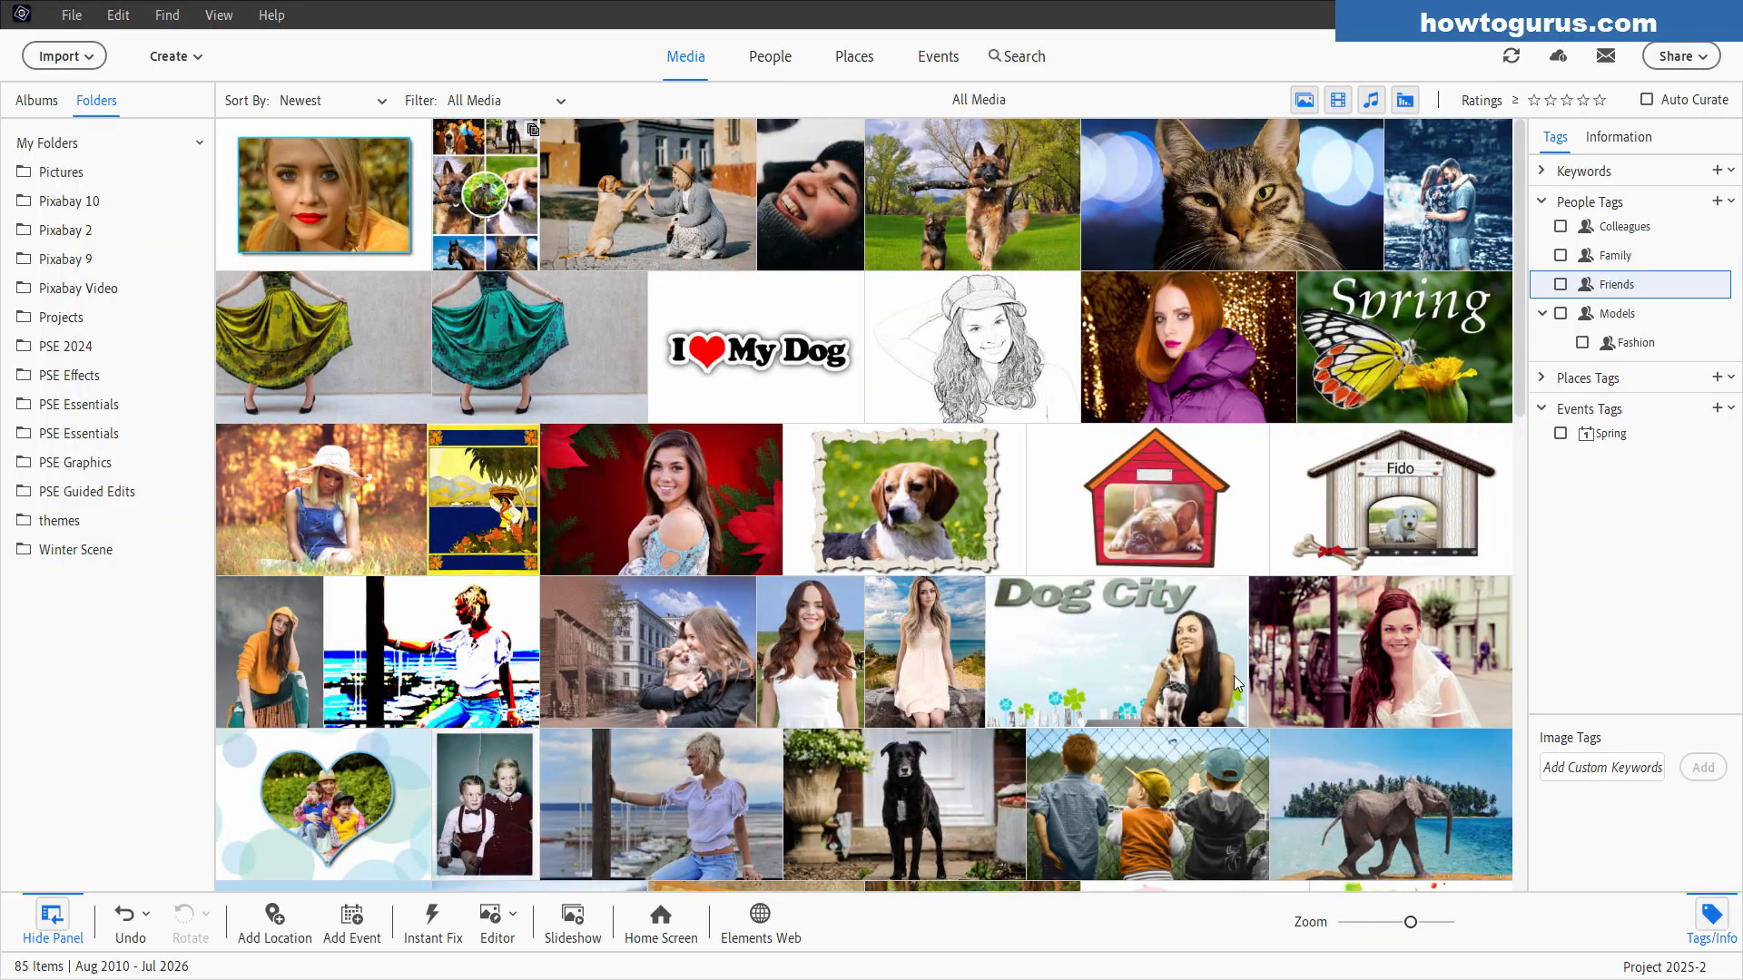
drag(1520, 355, 1521, 430)
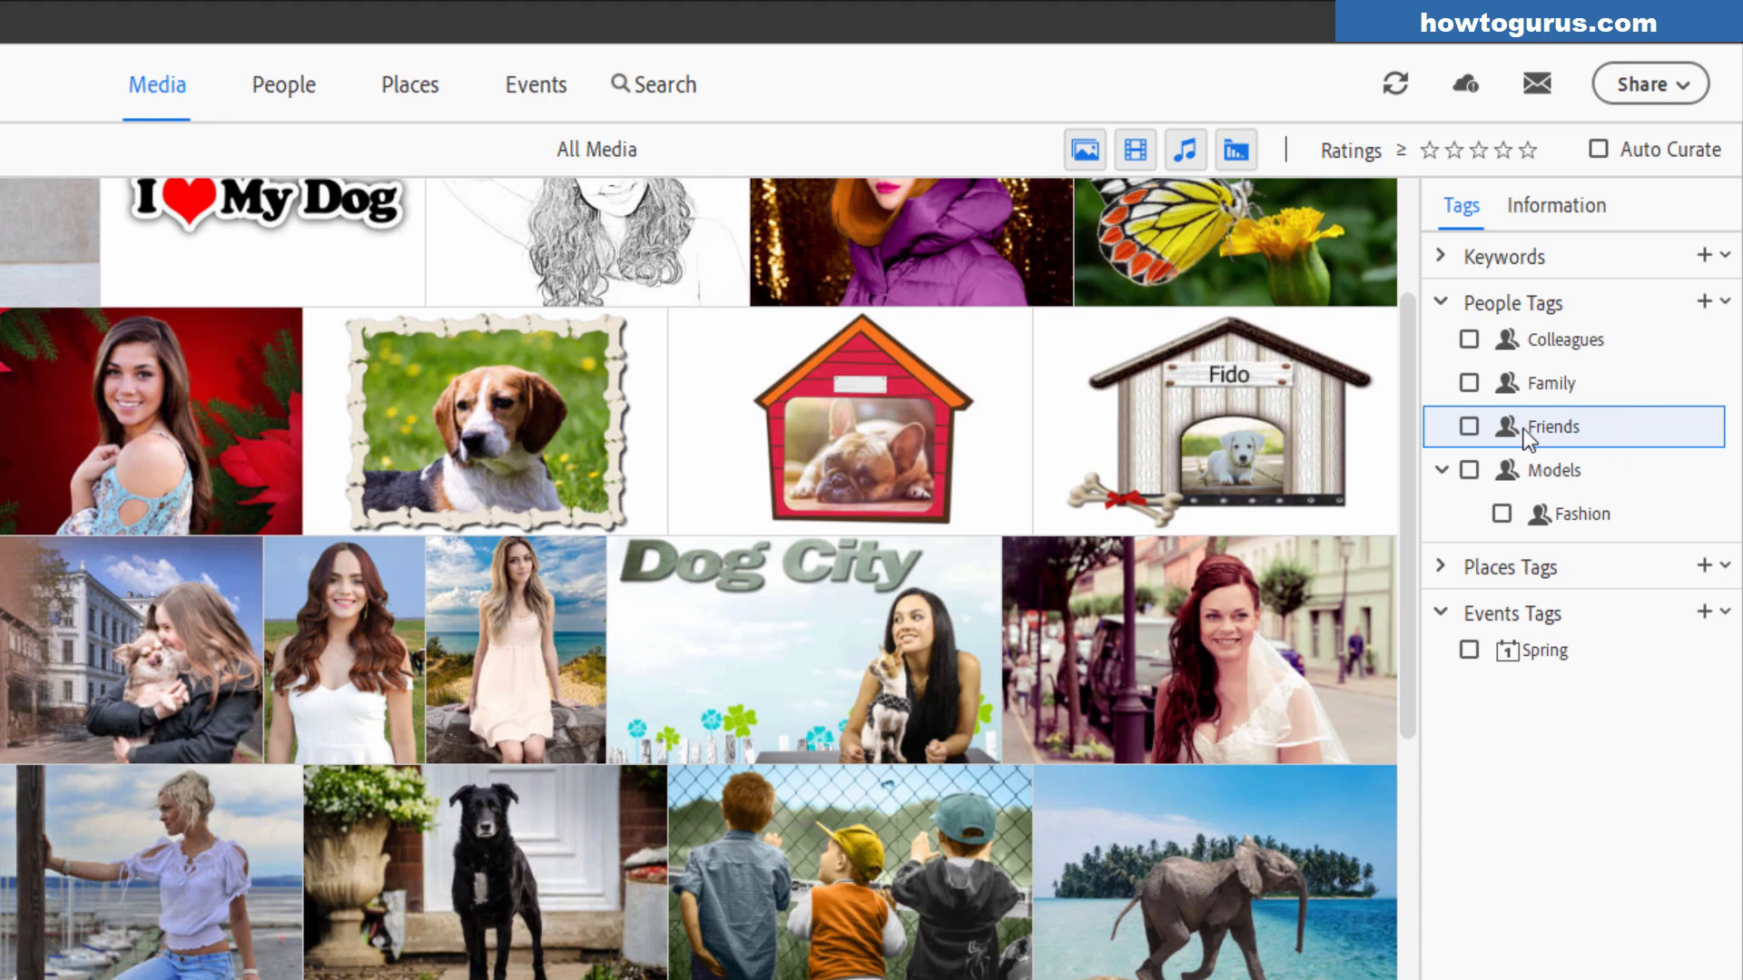
click(1724, 302)
click(1677, 339)
text(Mary)
key(Return)
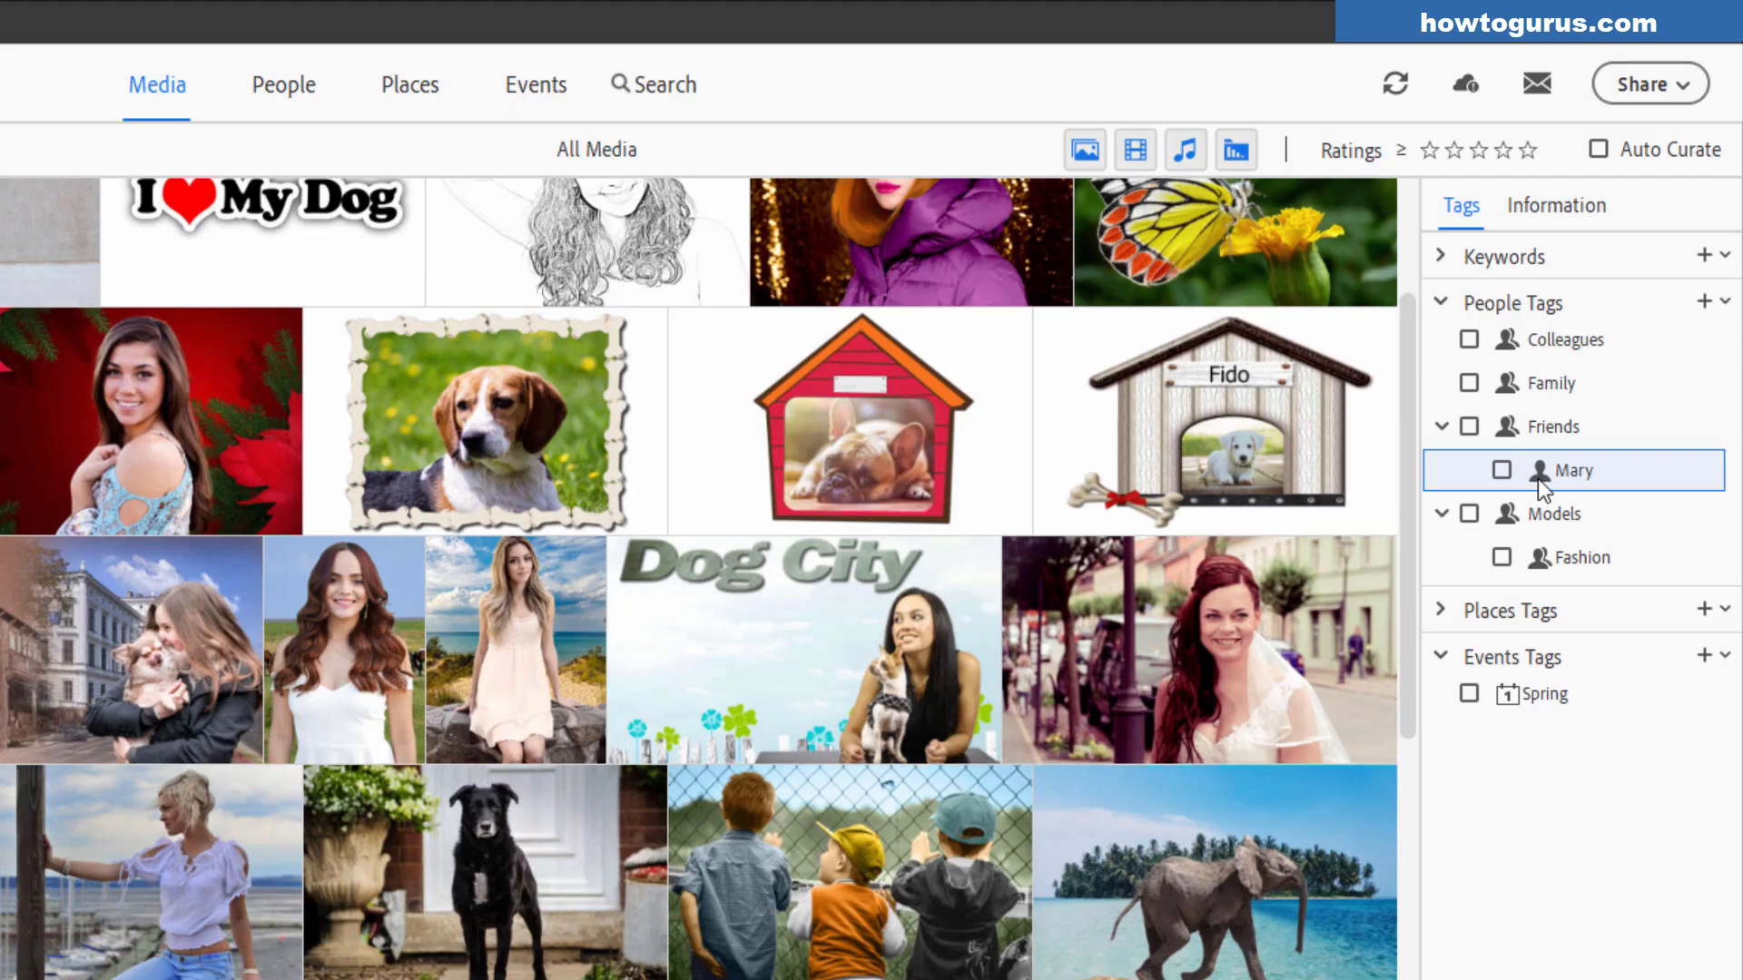
Step: Apply the new person tag from the Friends group to the Dog City image and the woman-with-dog image on a blue sky background
drag(1616, 483, 633, 752)
drag(1411, 711, 1430, 921)
drag(1488, 751, 1520, 908)
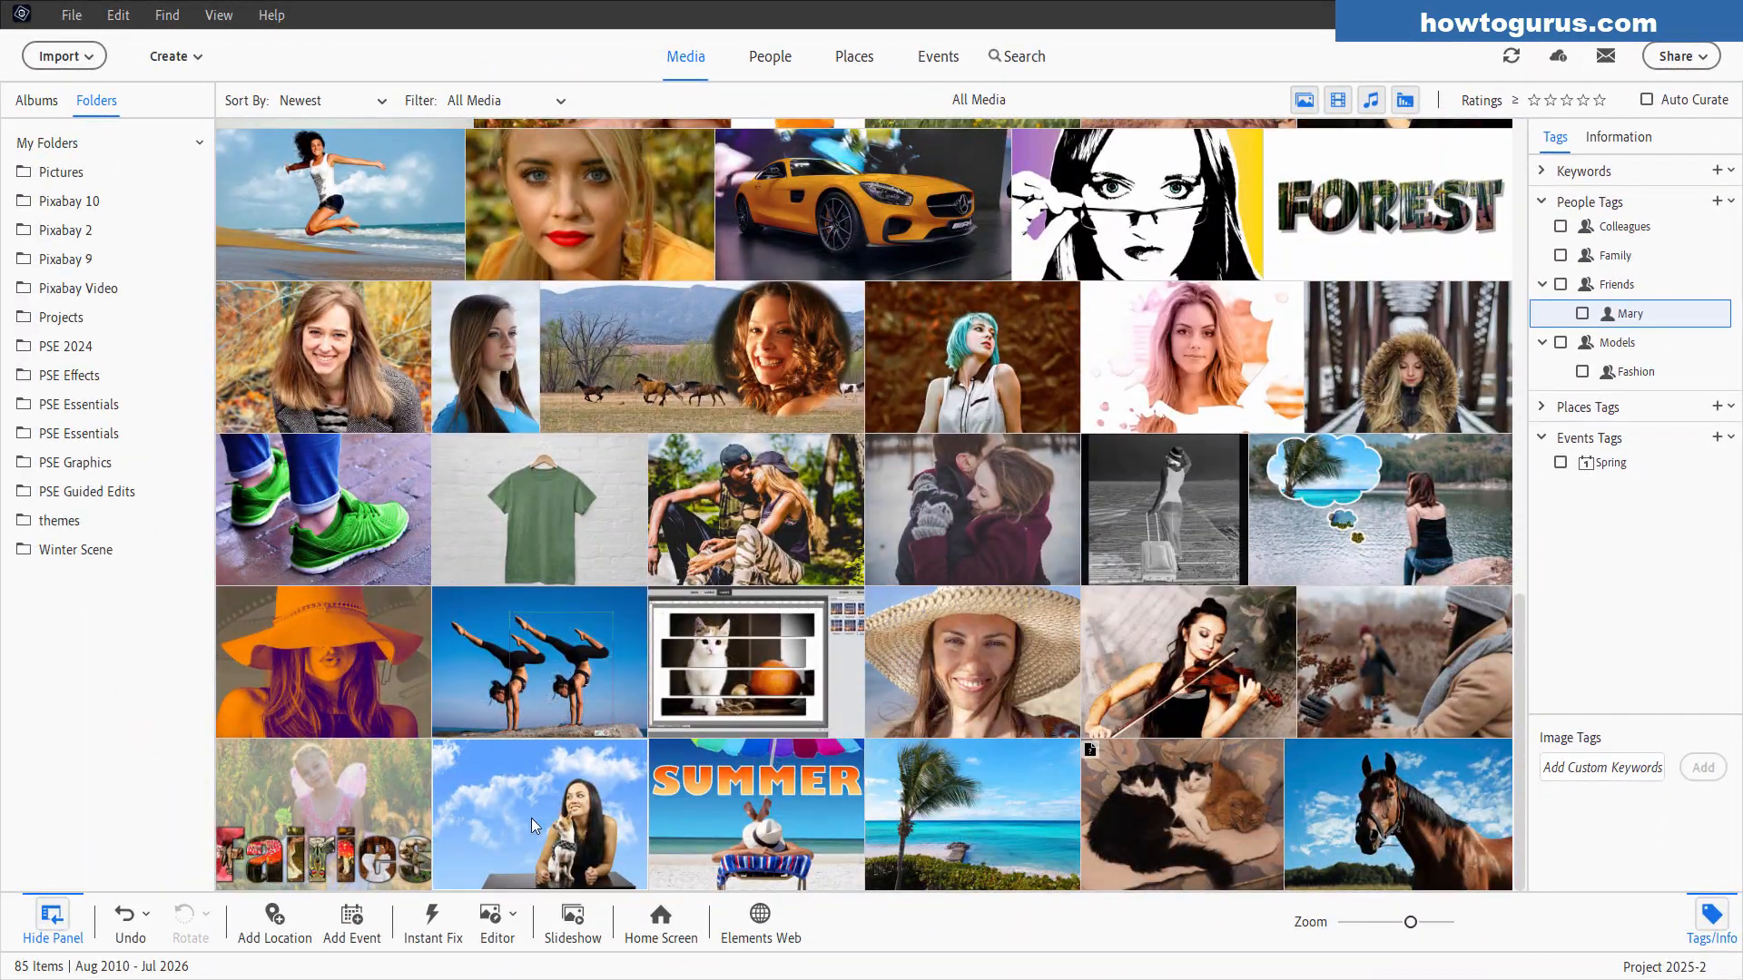
drag(1630, 314, 490, 837)
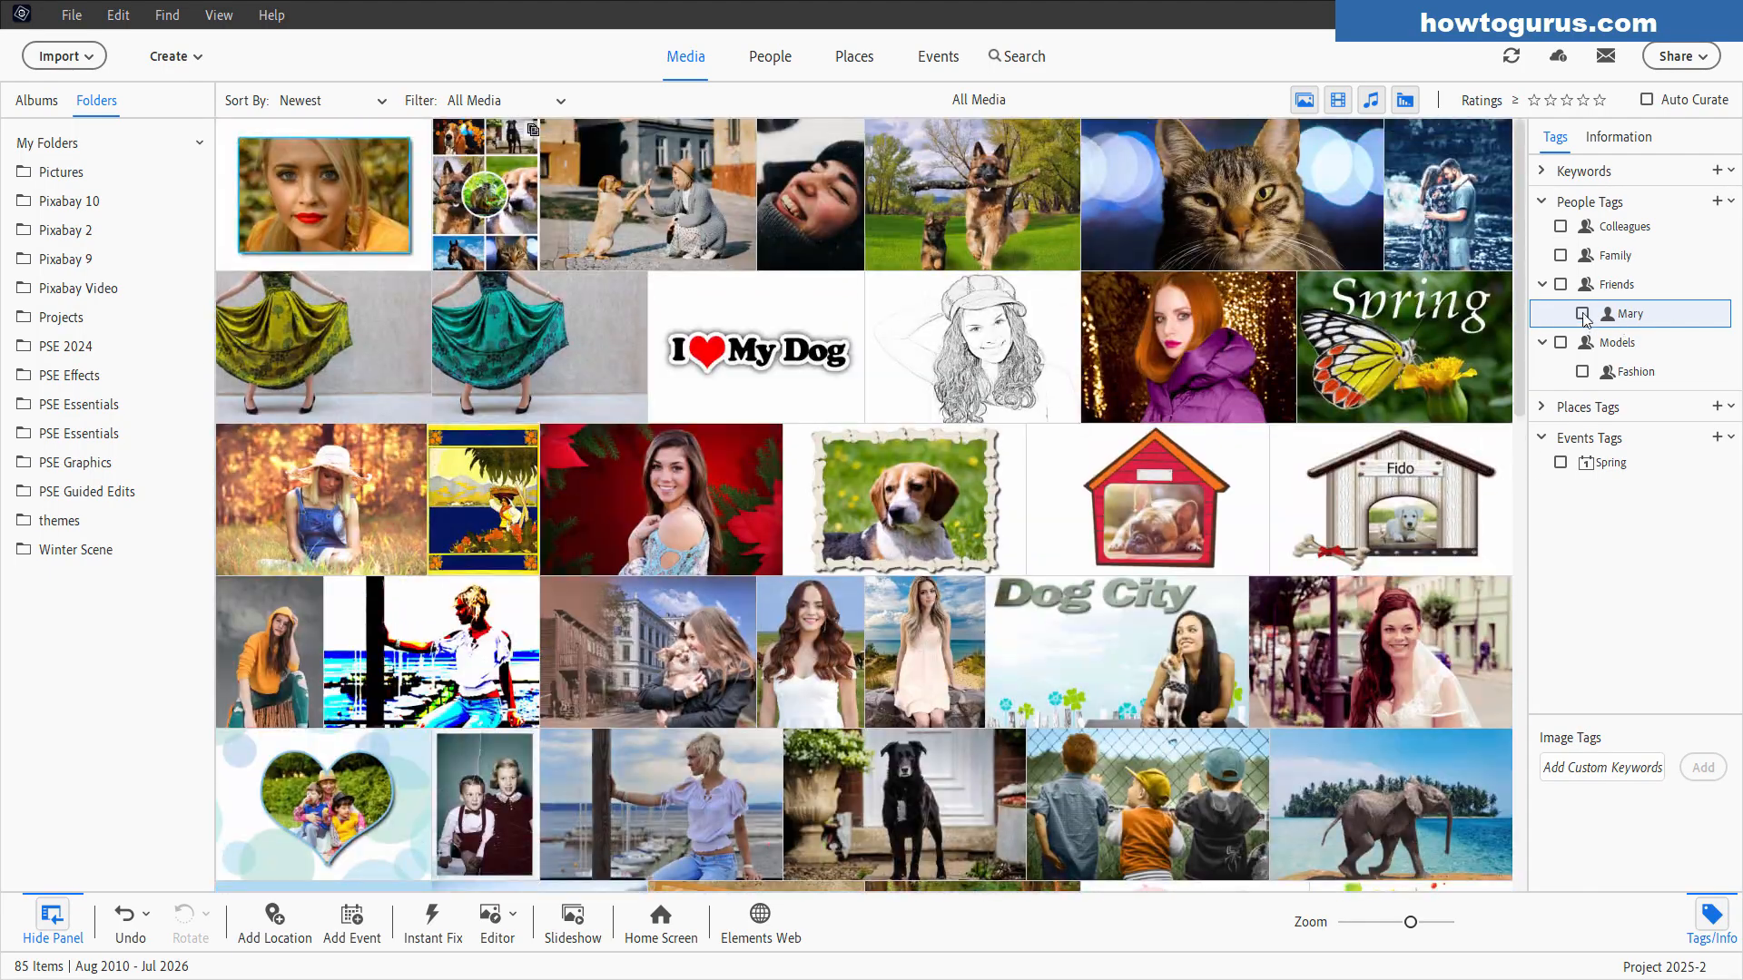
Step: Filter the media by the person tag under Friends to check the tagged images, and return to all media
click(1582, 314)
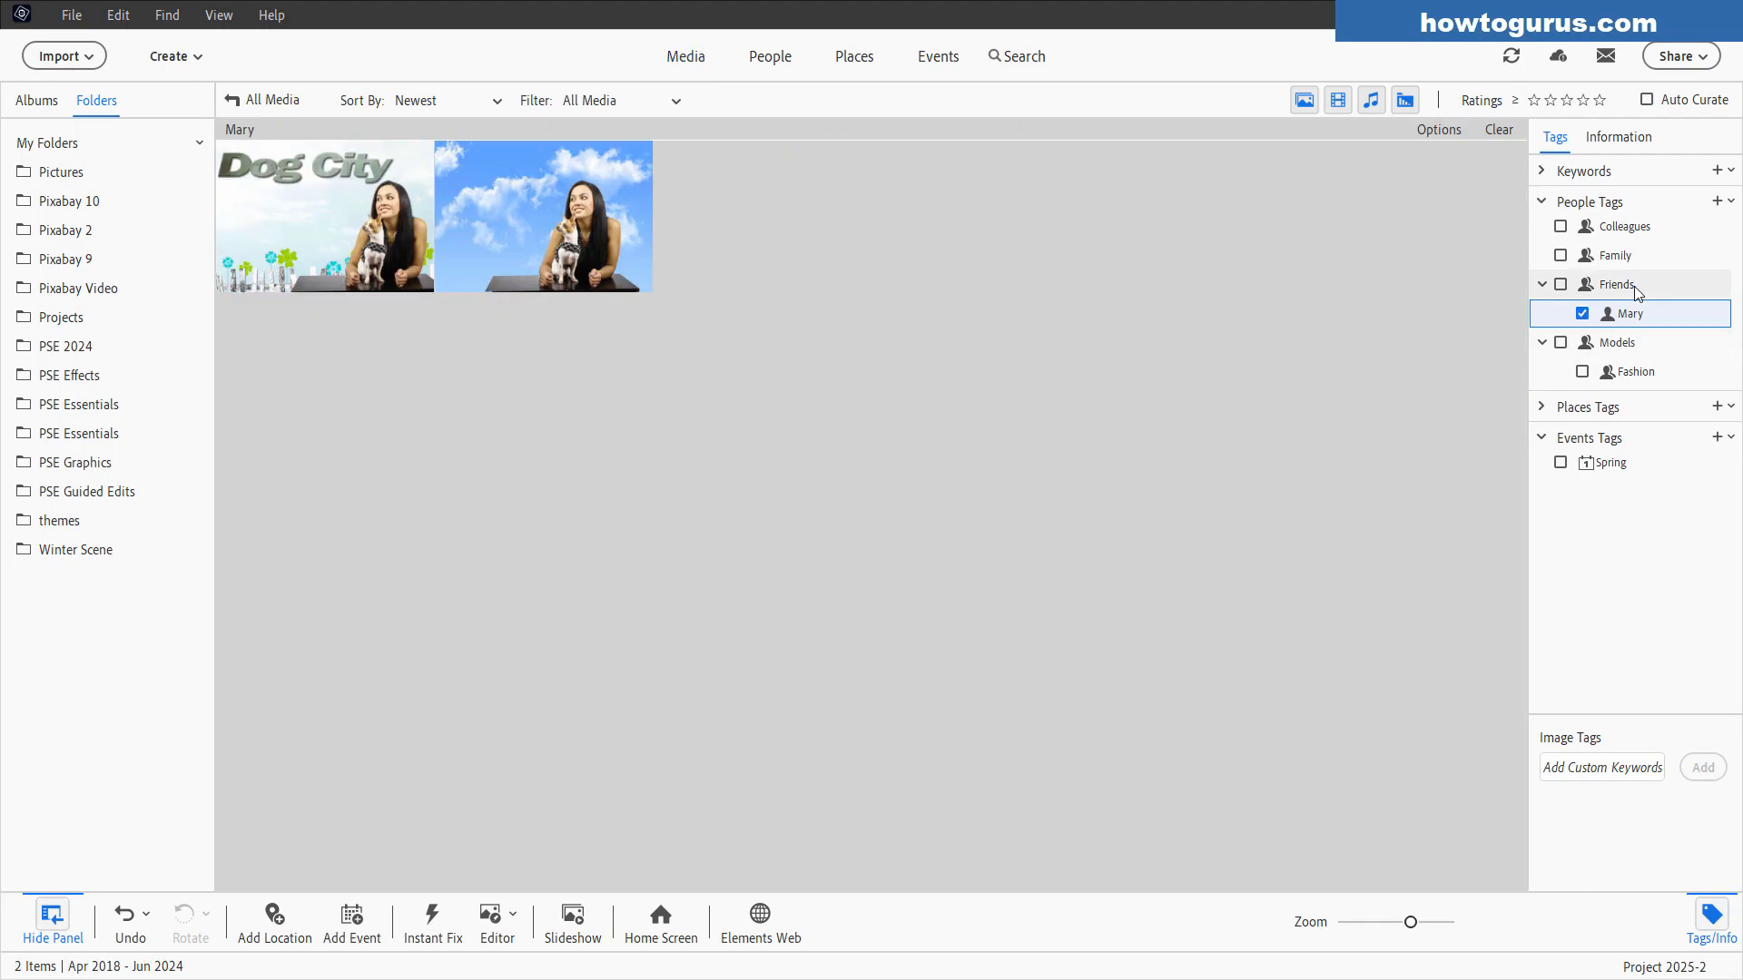
click(1582, 314)
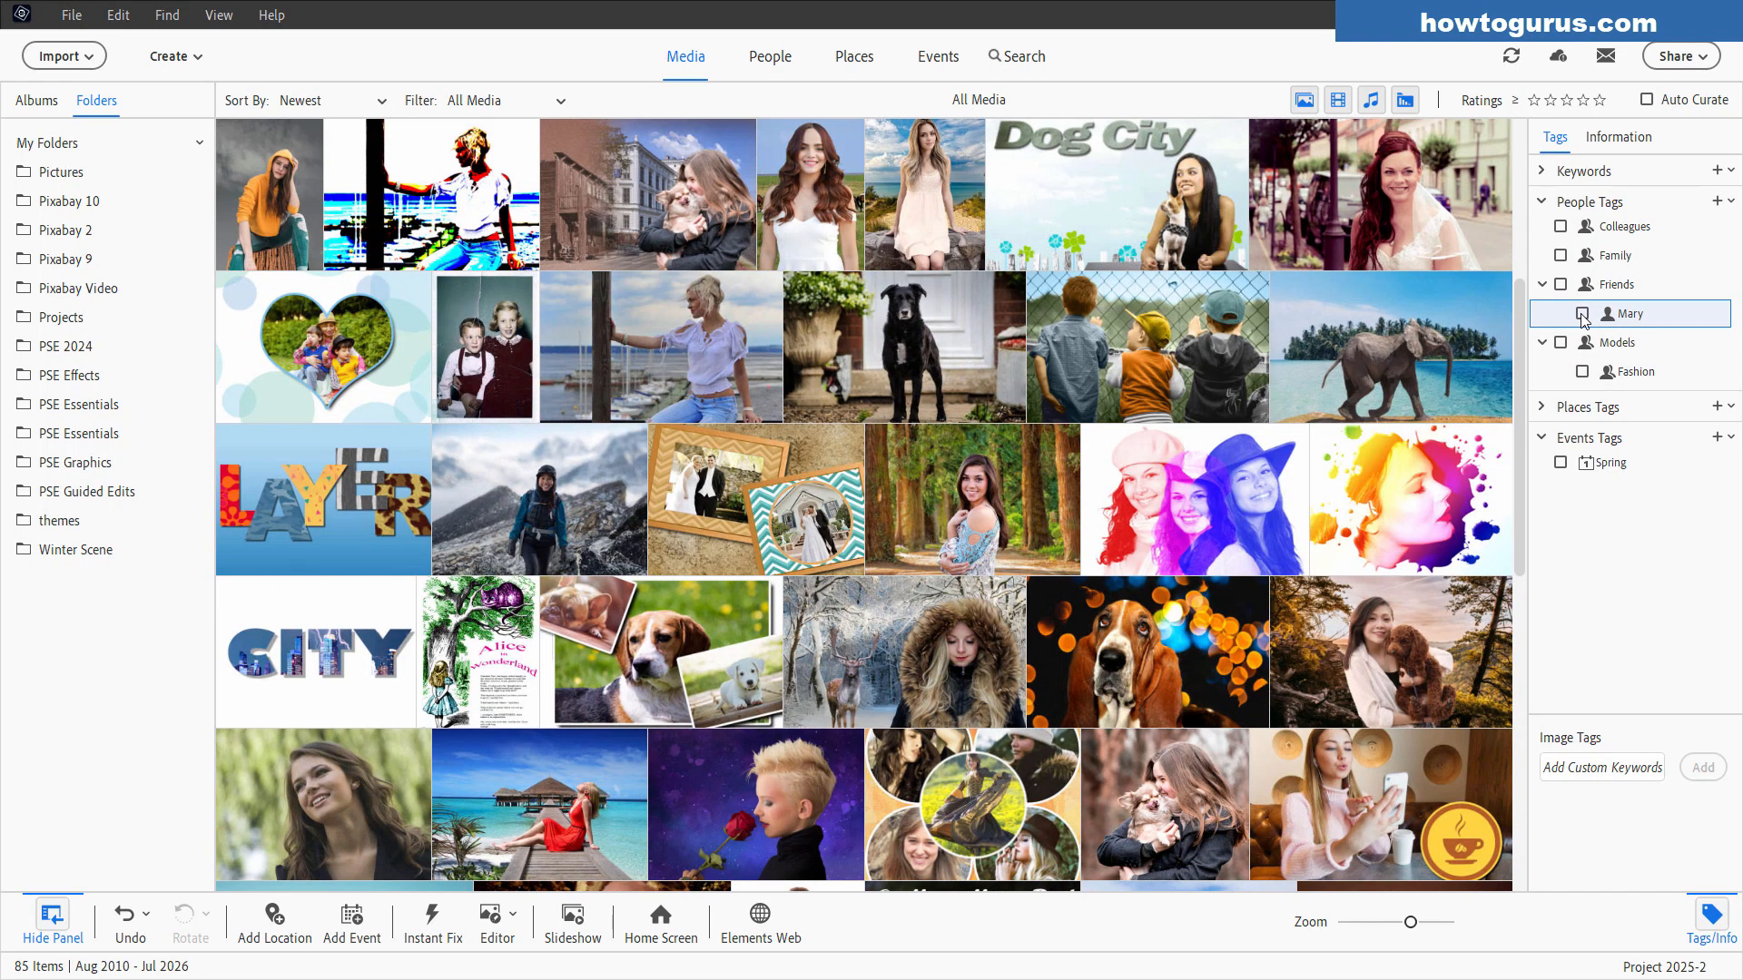
click(1582, 314)
click(259, 100)
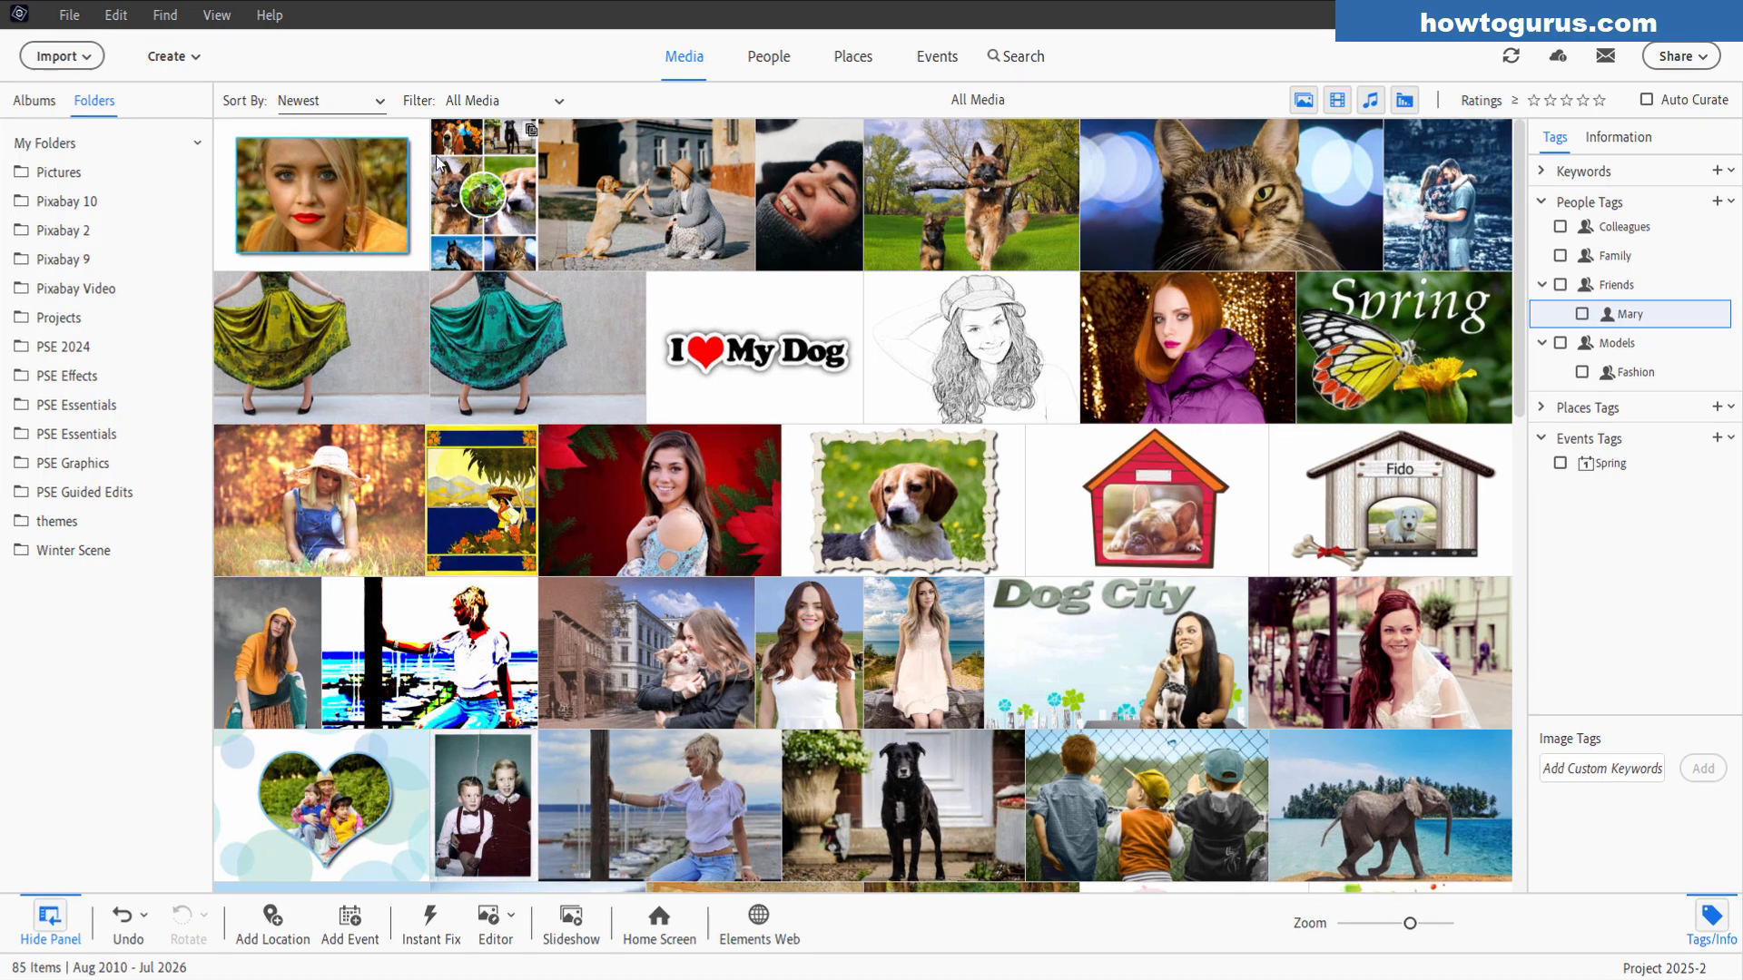
Step: Apply the Fashion tag and the person tag under Friends to the image of the woman on the forest path
scroll(992, 501, down, 5)
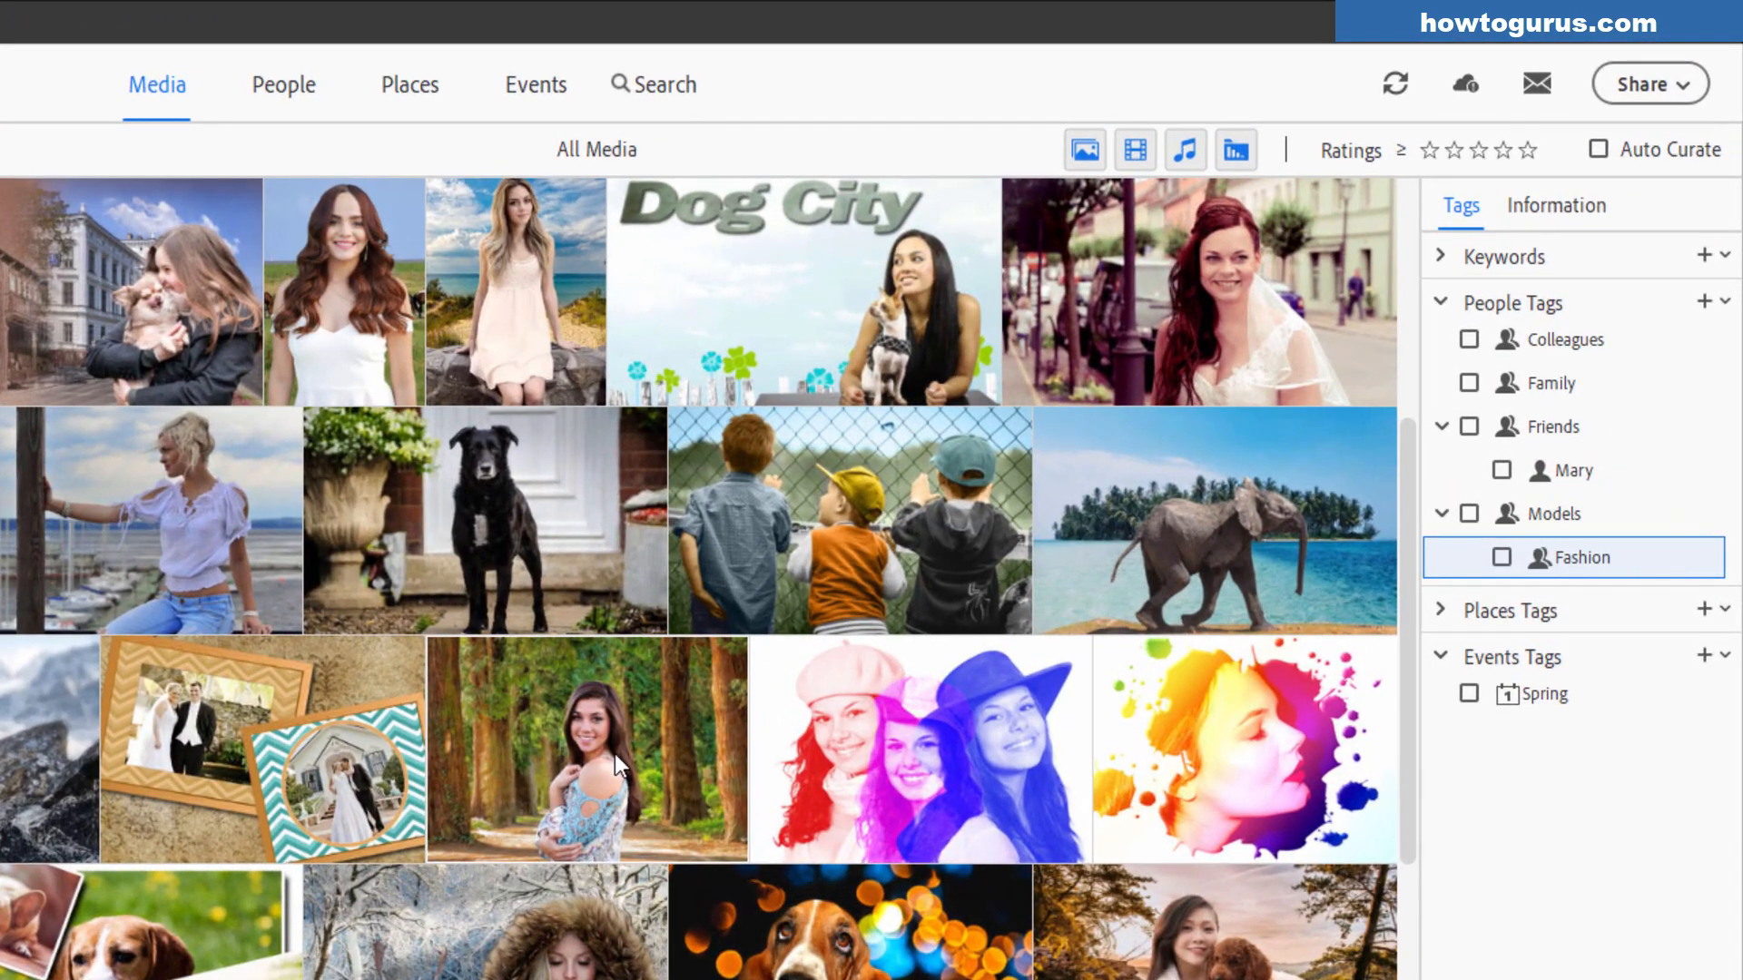
drag(1538, 557, 609, 764)
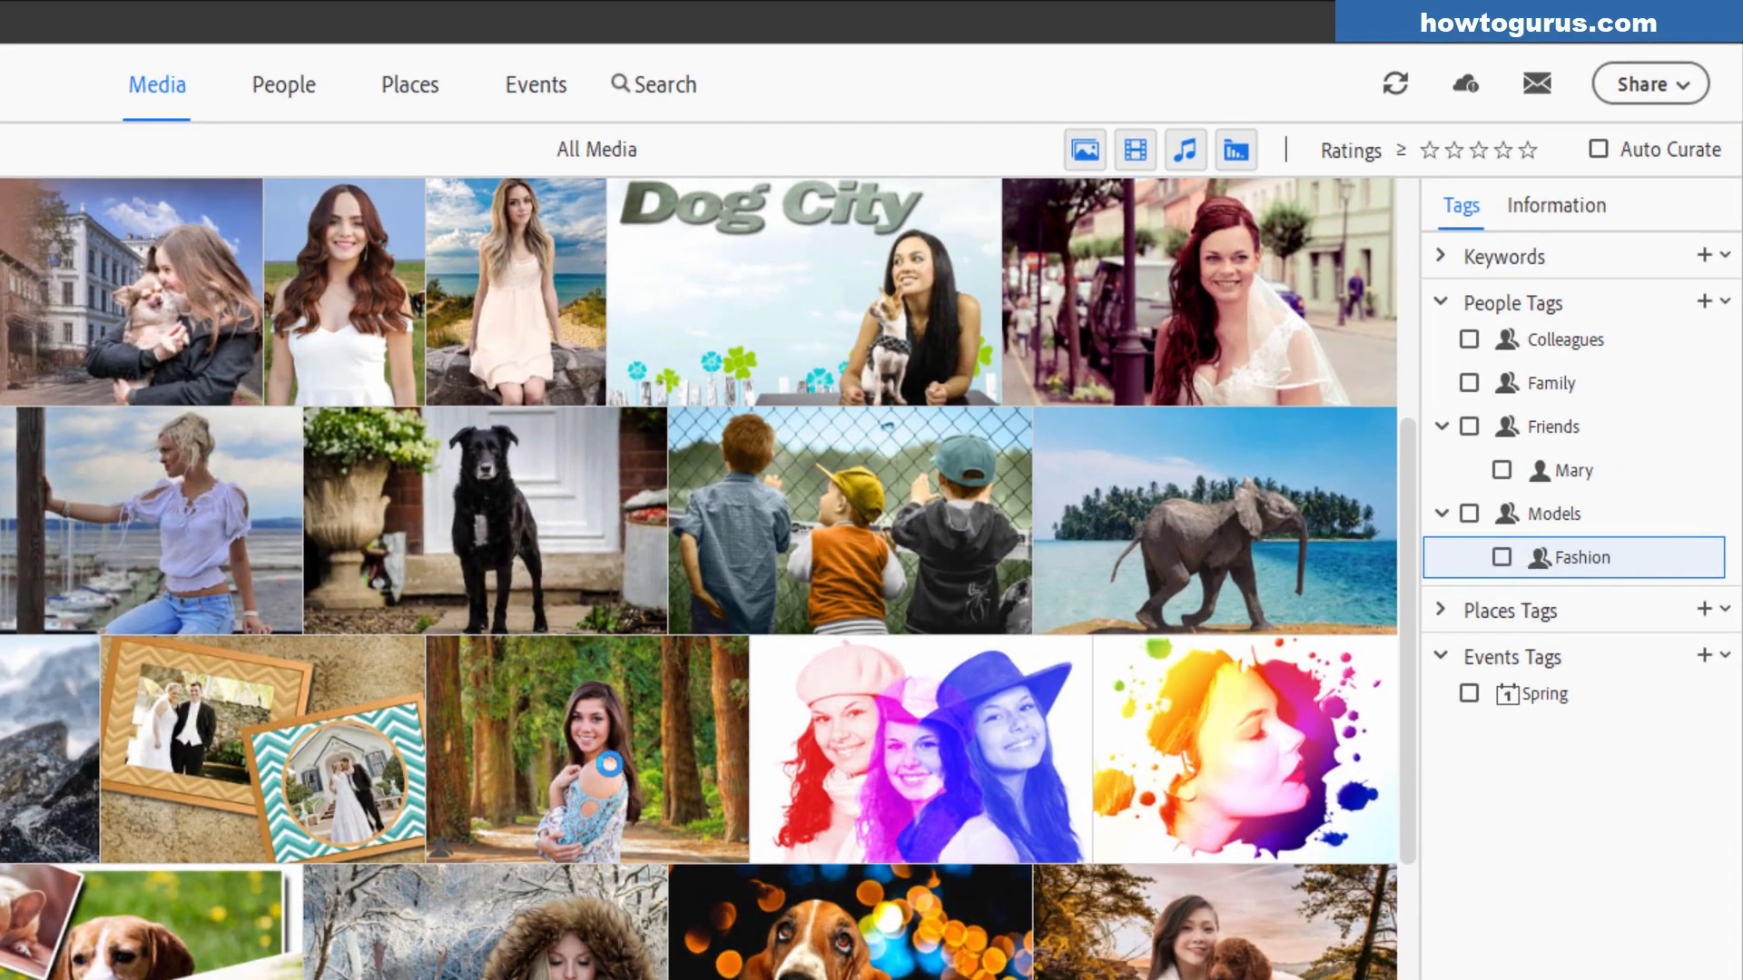
drag(1577, 467, 596, 764)
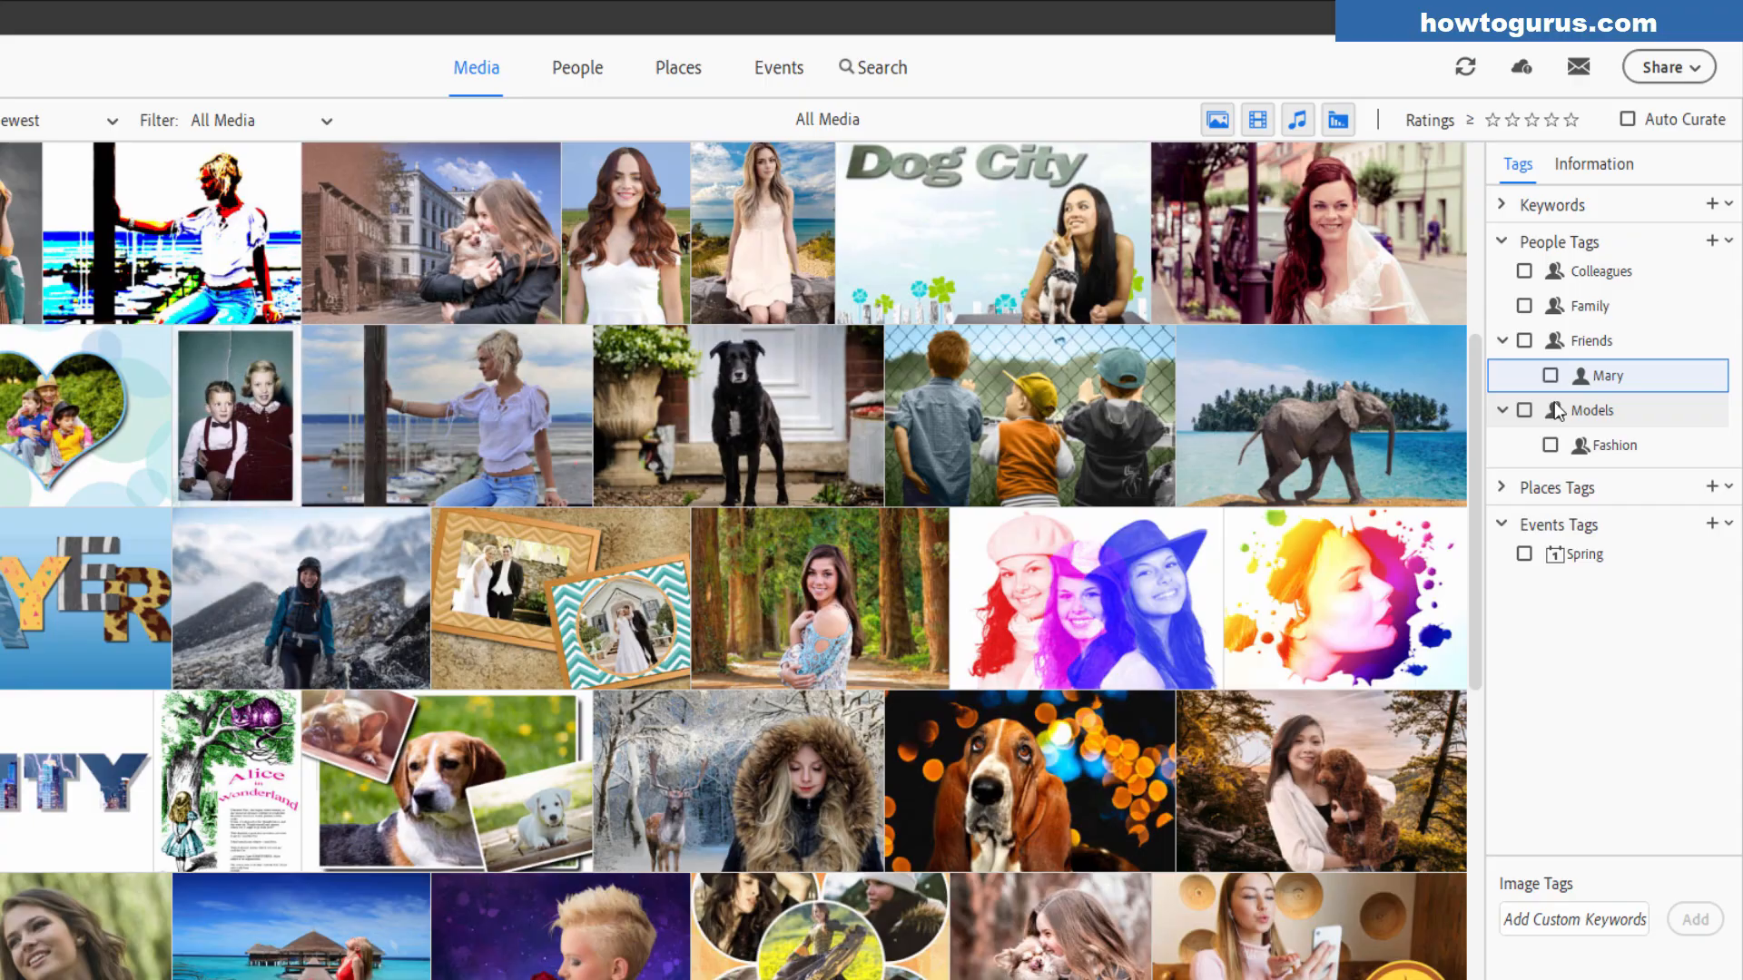
Step: Filter the media by the person tag combined with the Fashion tag, then clear both filters and collapse the people tags
click(1501, 470)
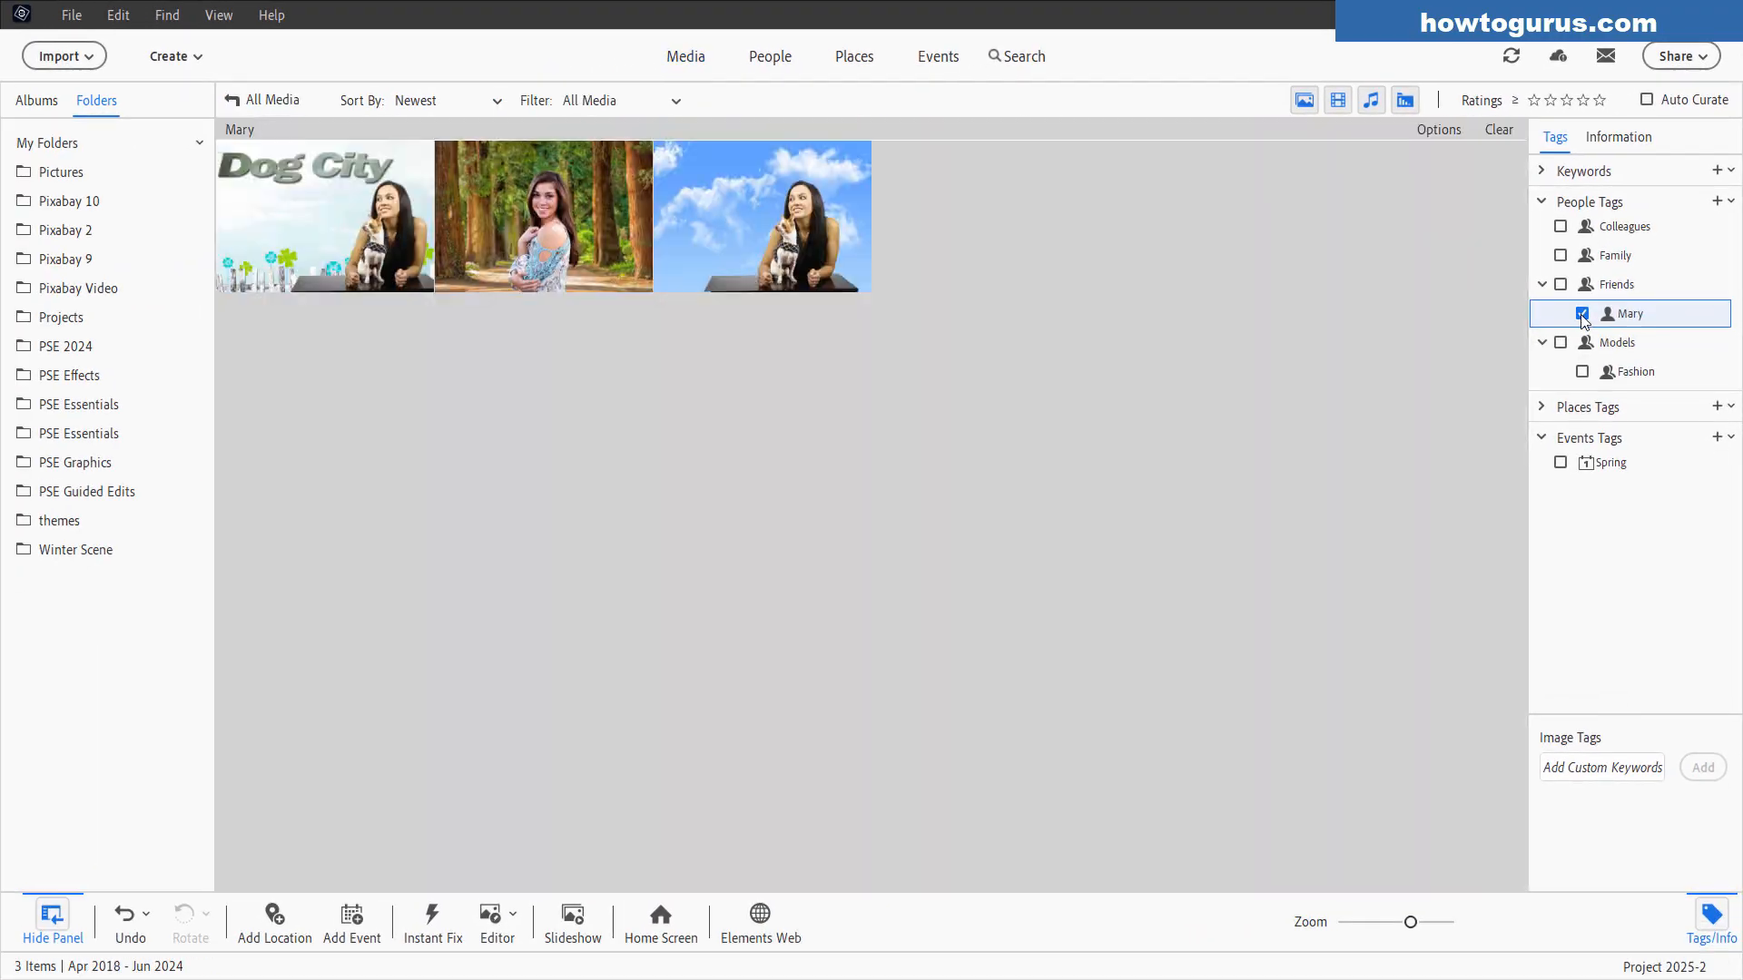
click(1583, 372)
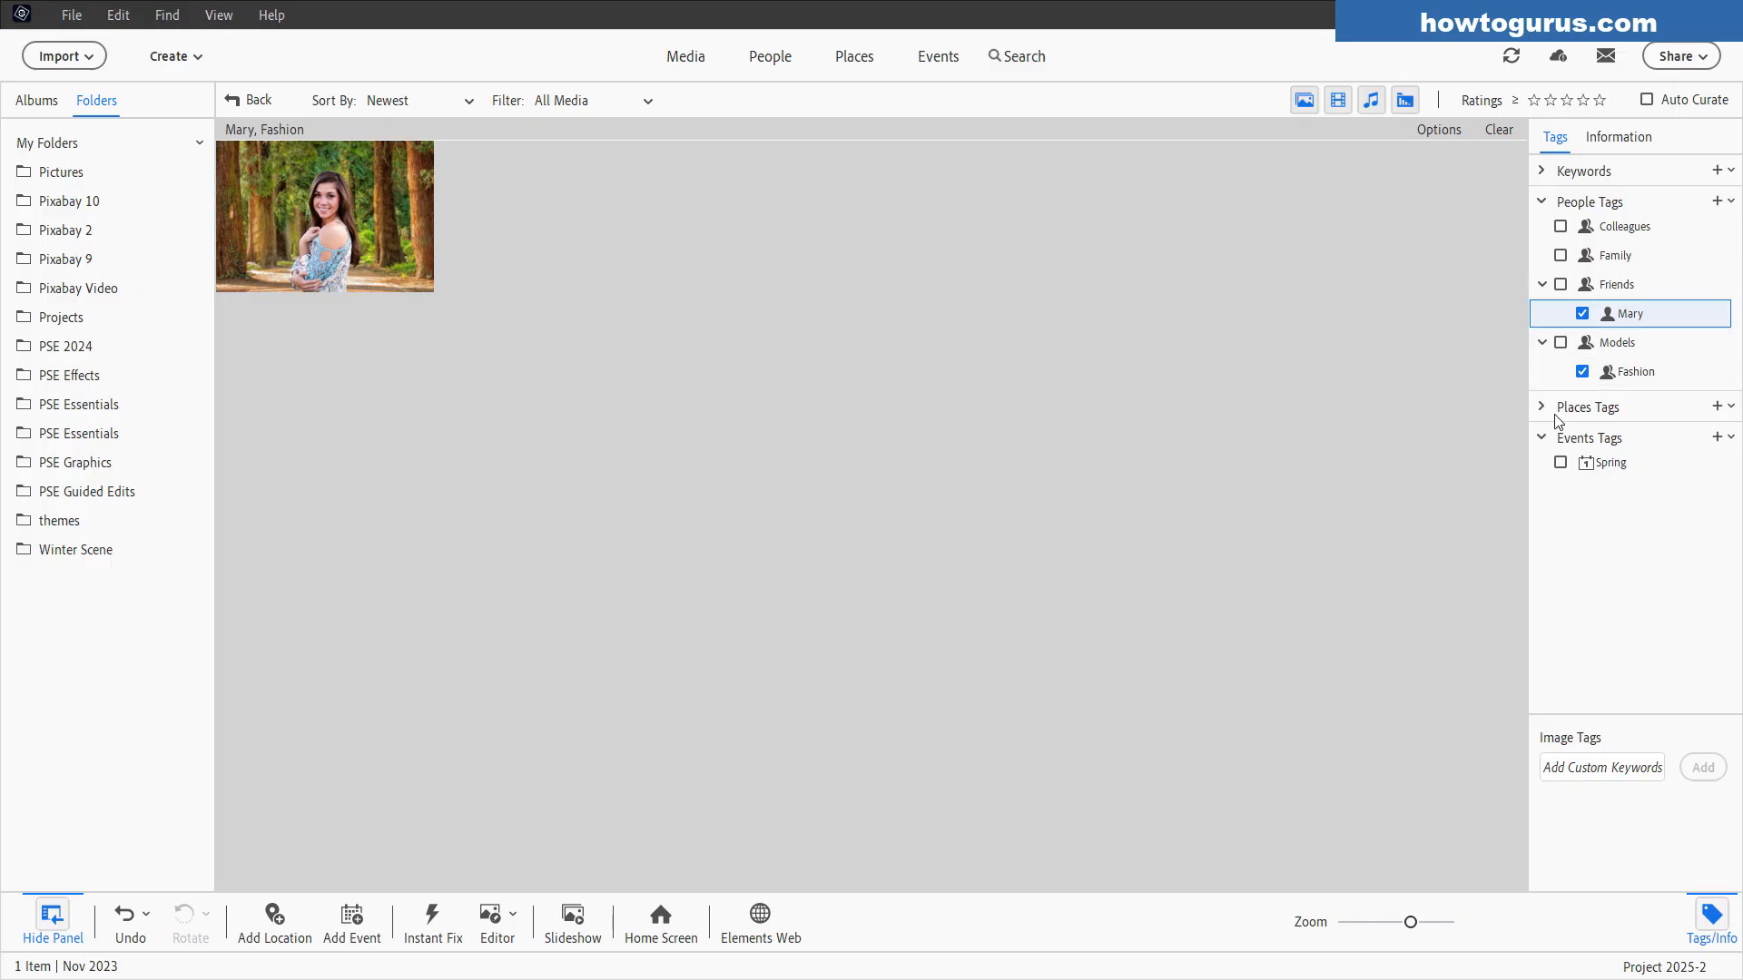
click(1583, 314)
click(1582, 371)
click(1541, 202)
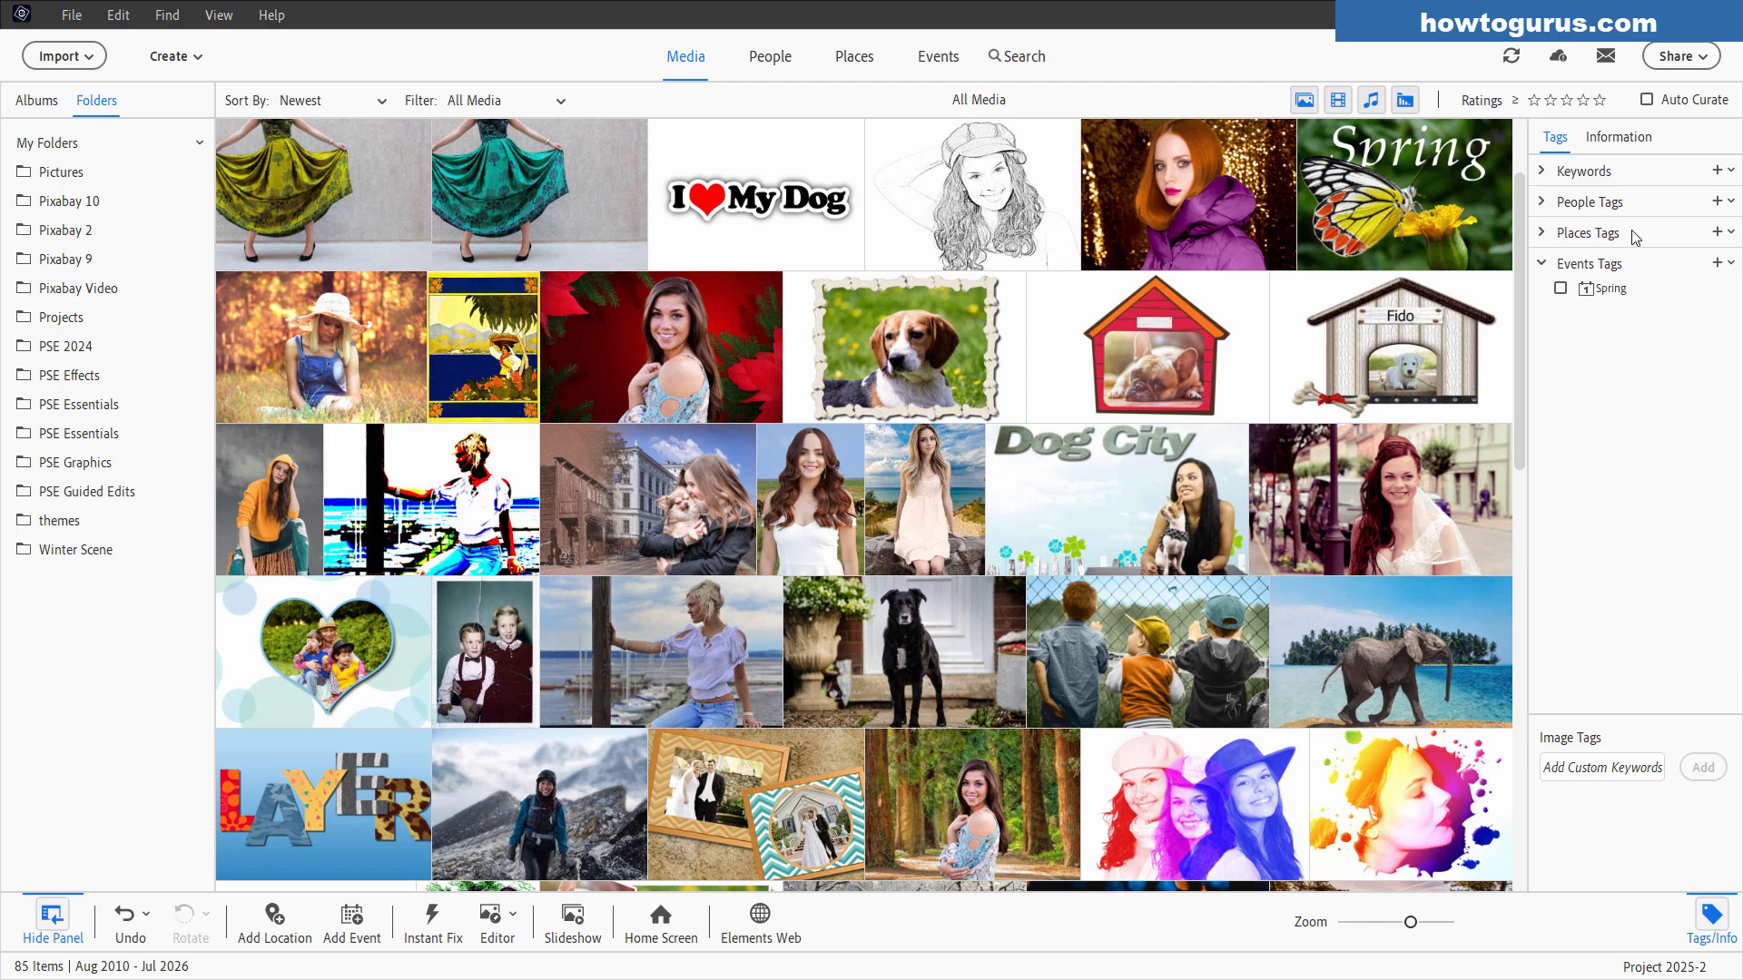
Step: Add the location Malibu, California, United States to the SUMMER beach image
scroll(899, 370, up, 2)
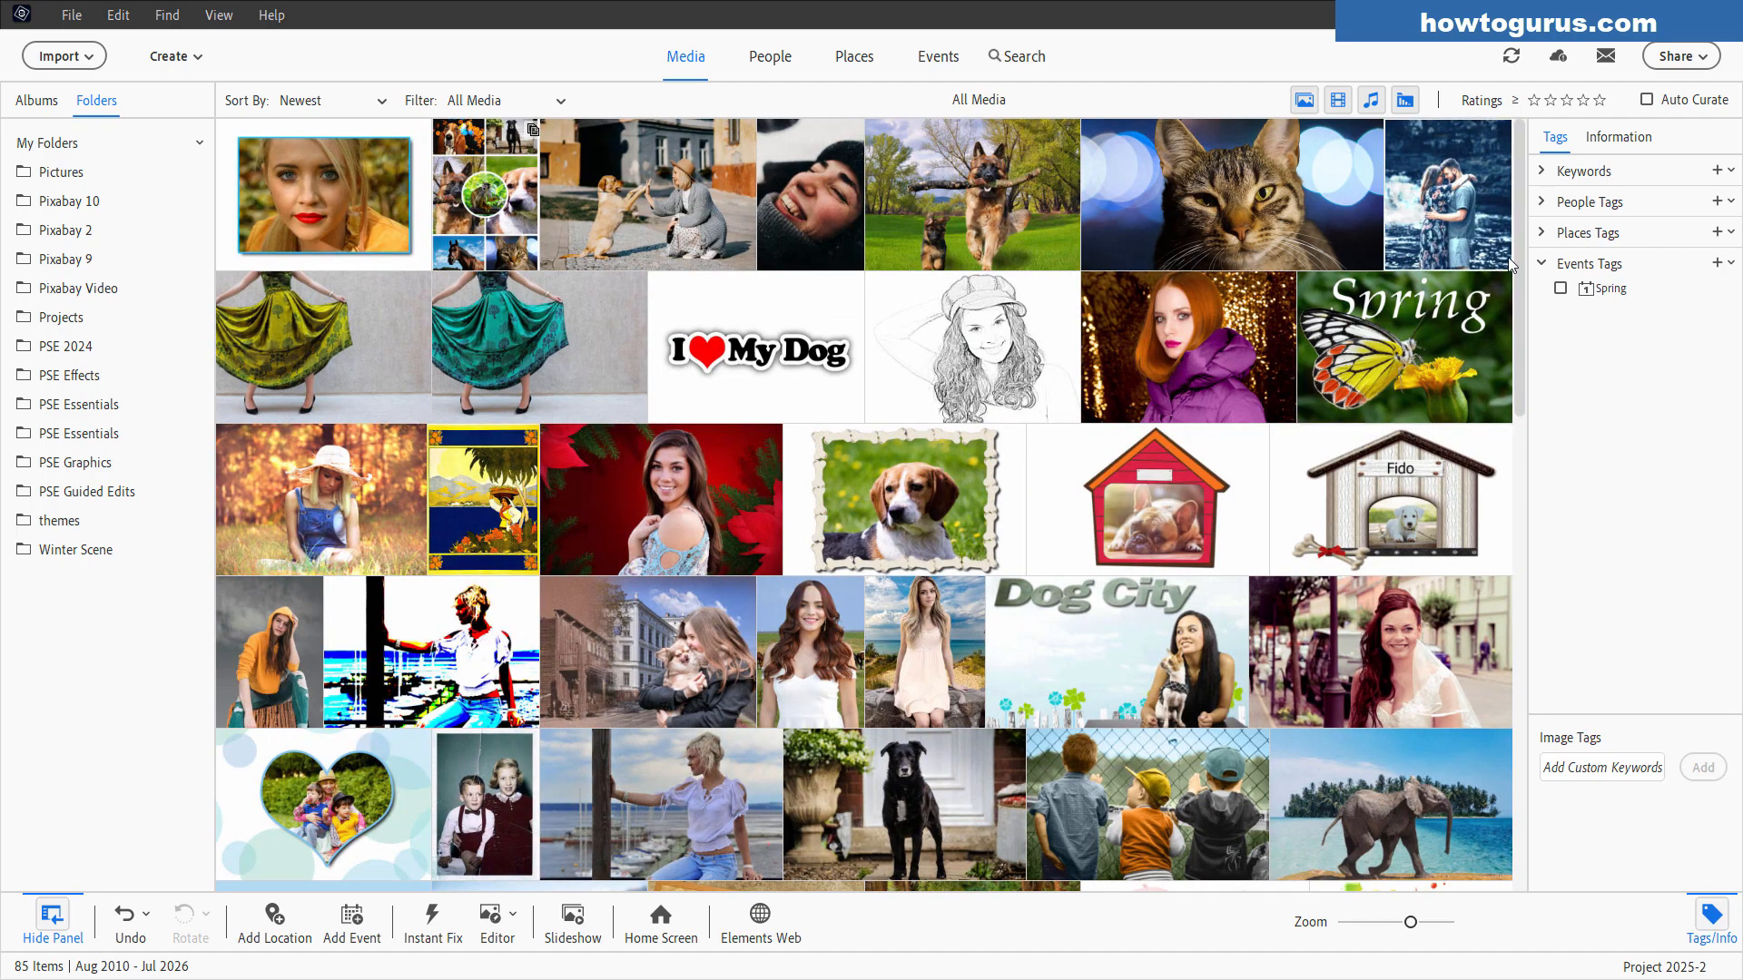
drag(1519, 264, 1499, 717)
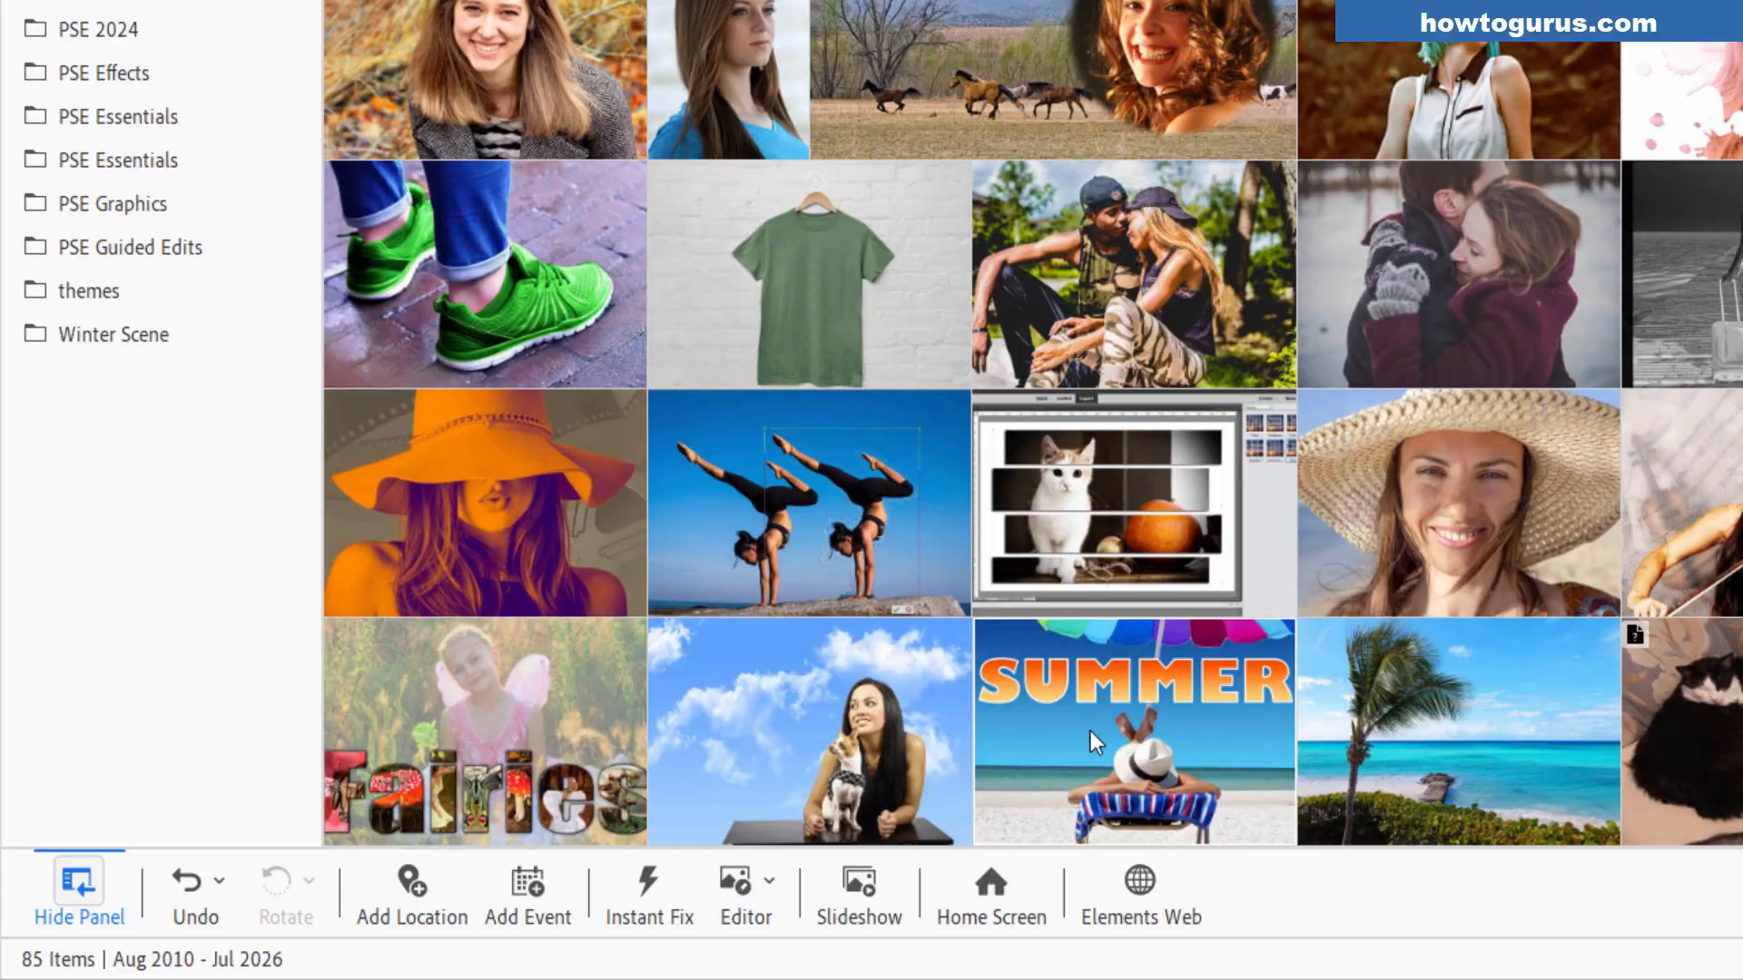
click(1088, 729)
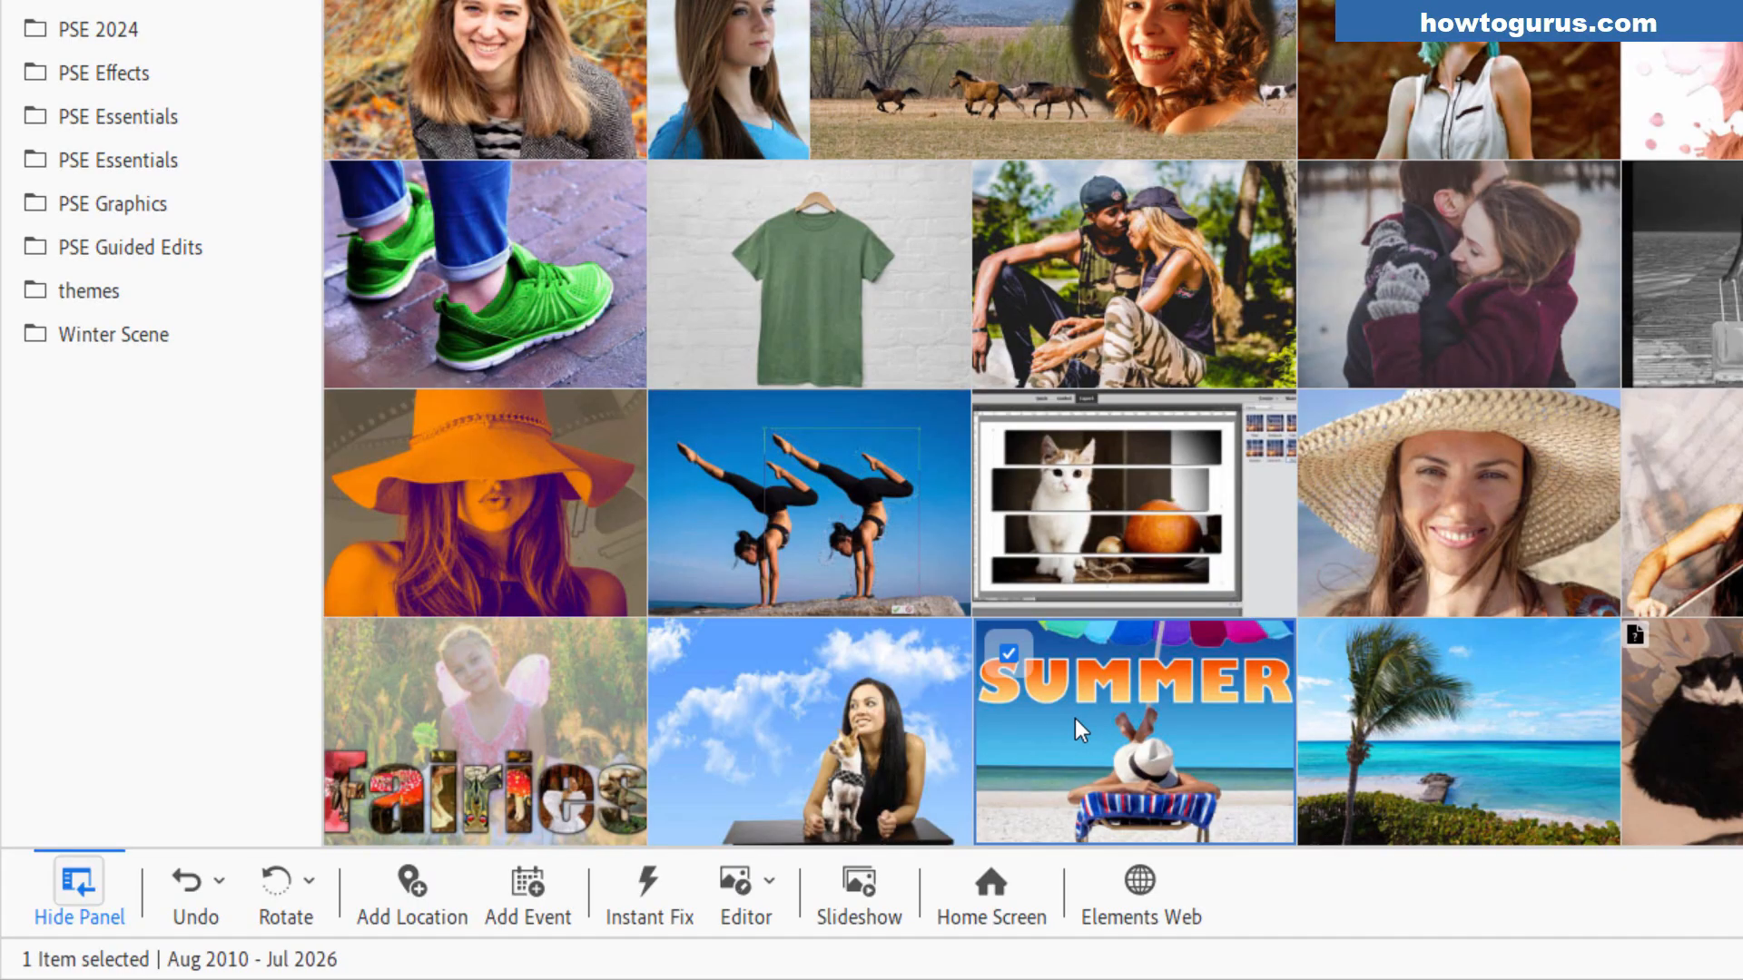
click(411, 888)
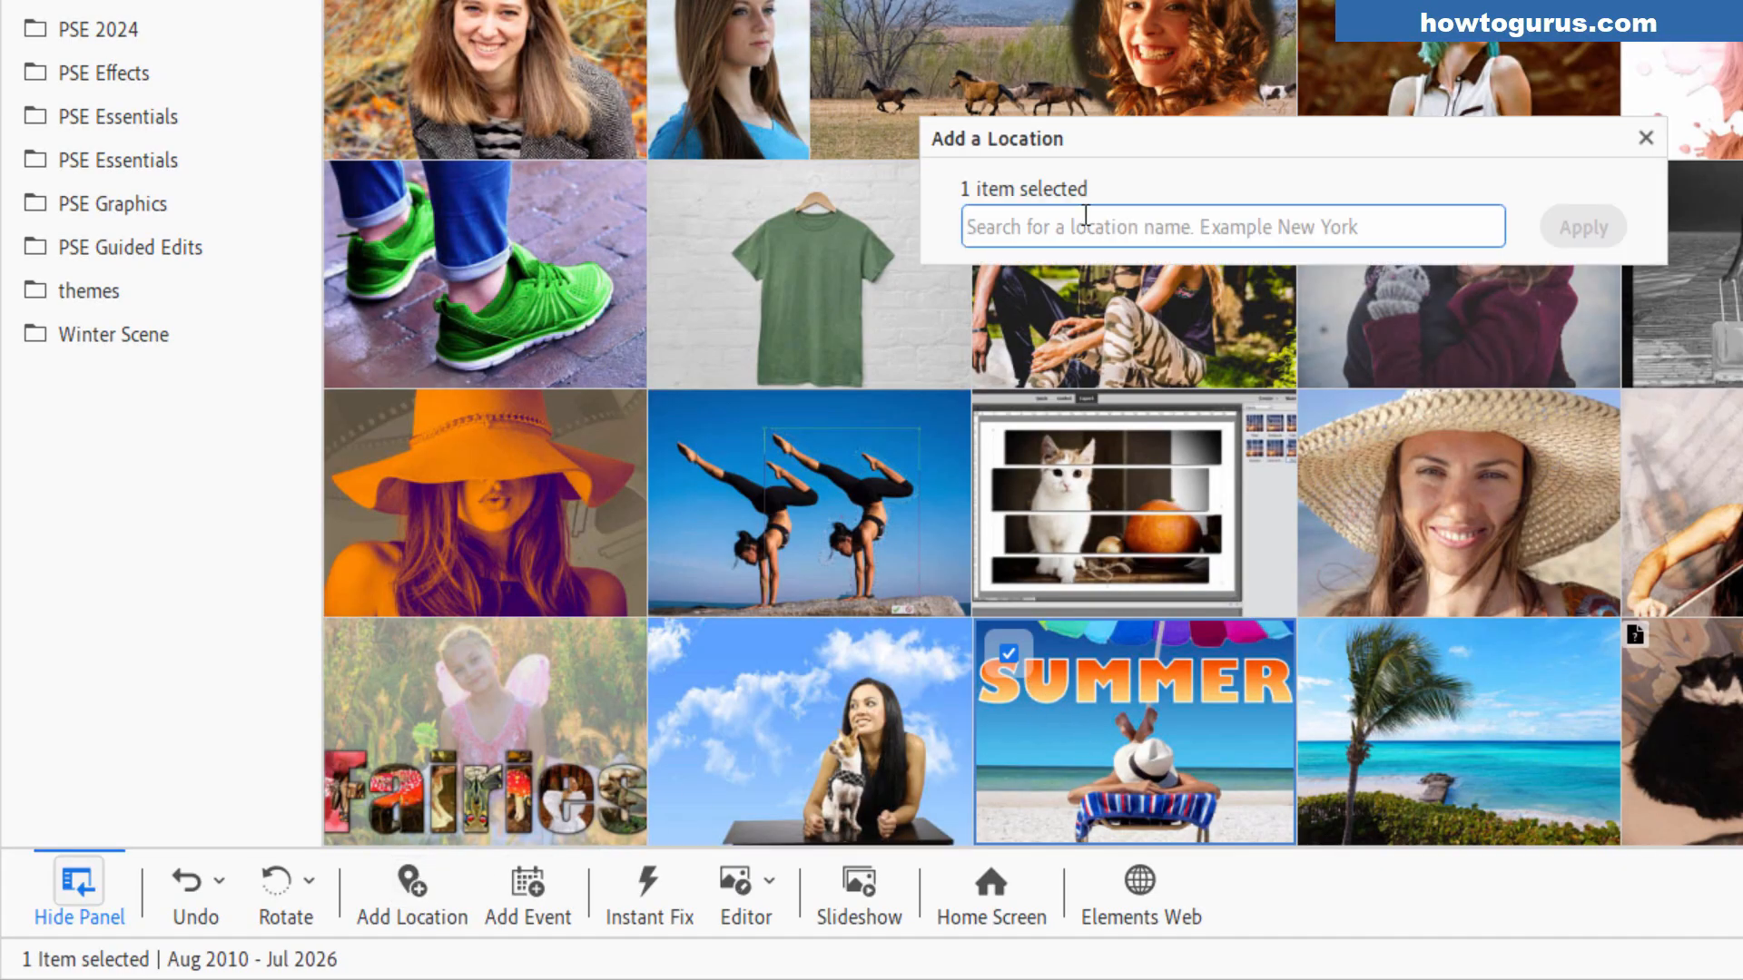
text(Malibu)
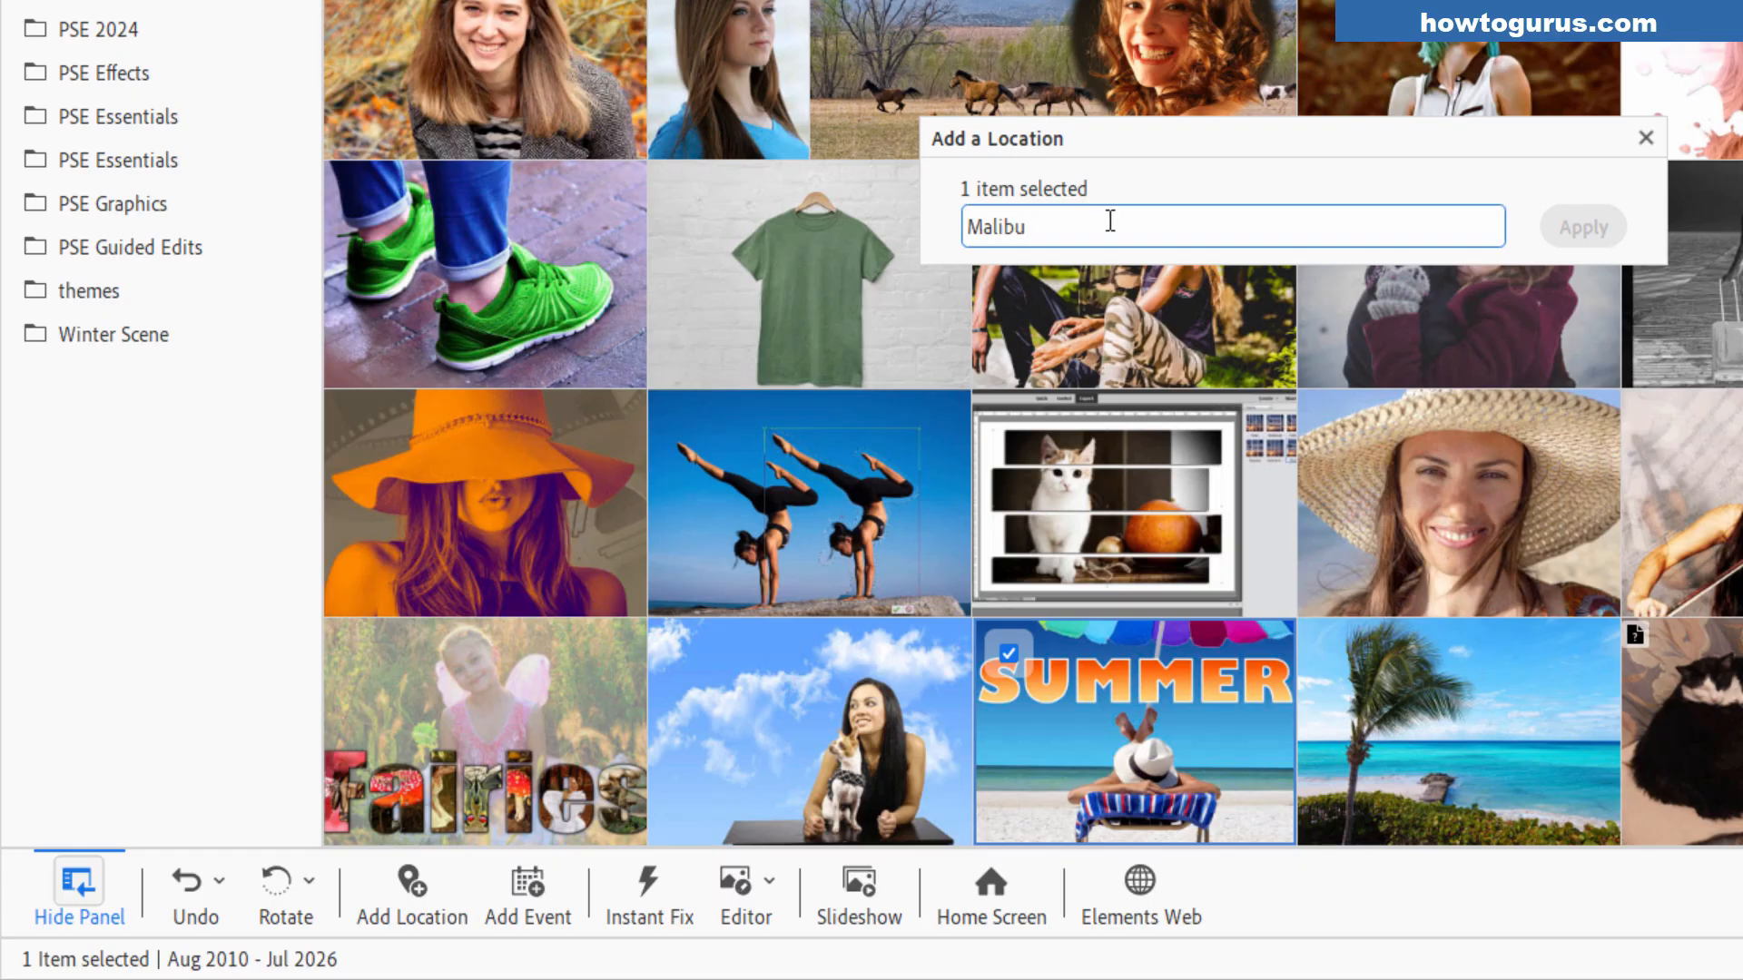
click(1043, 266)
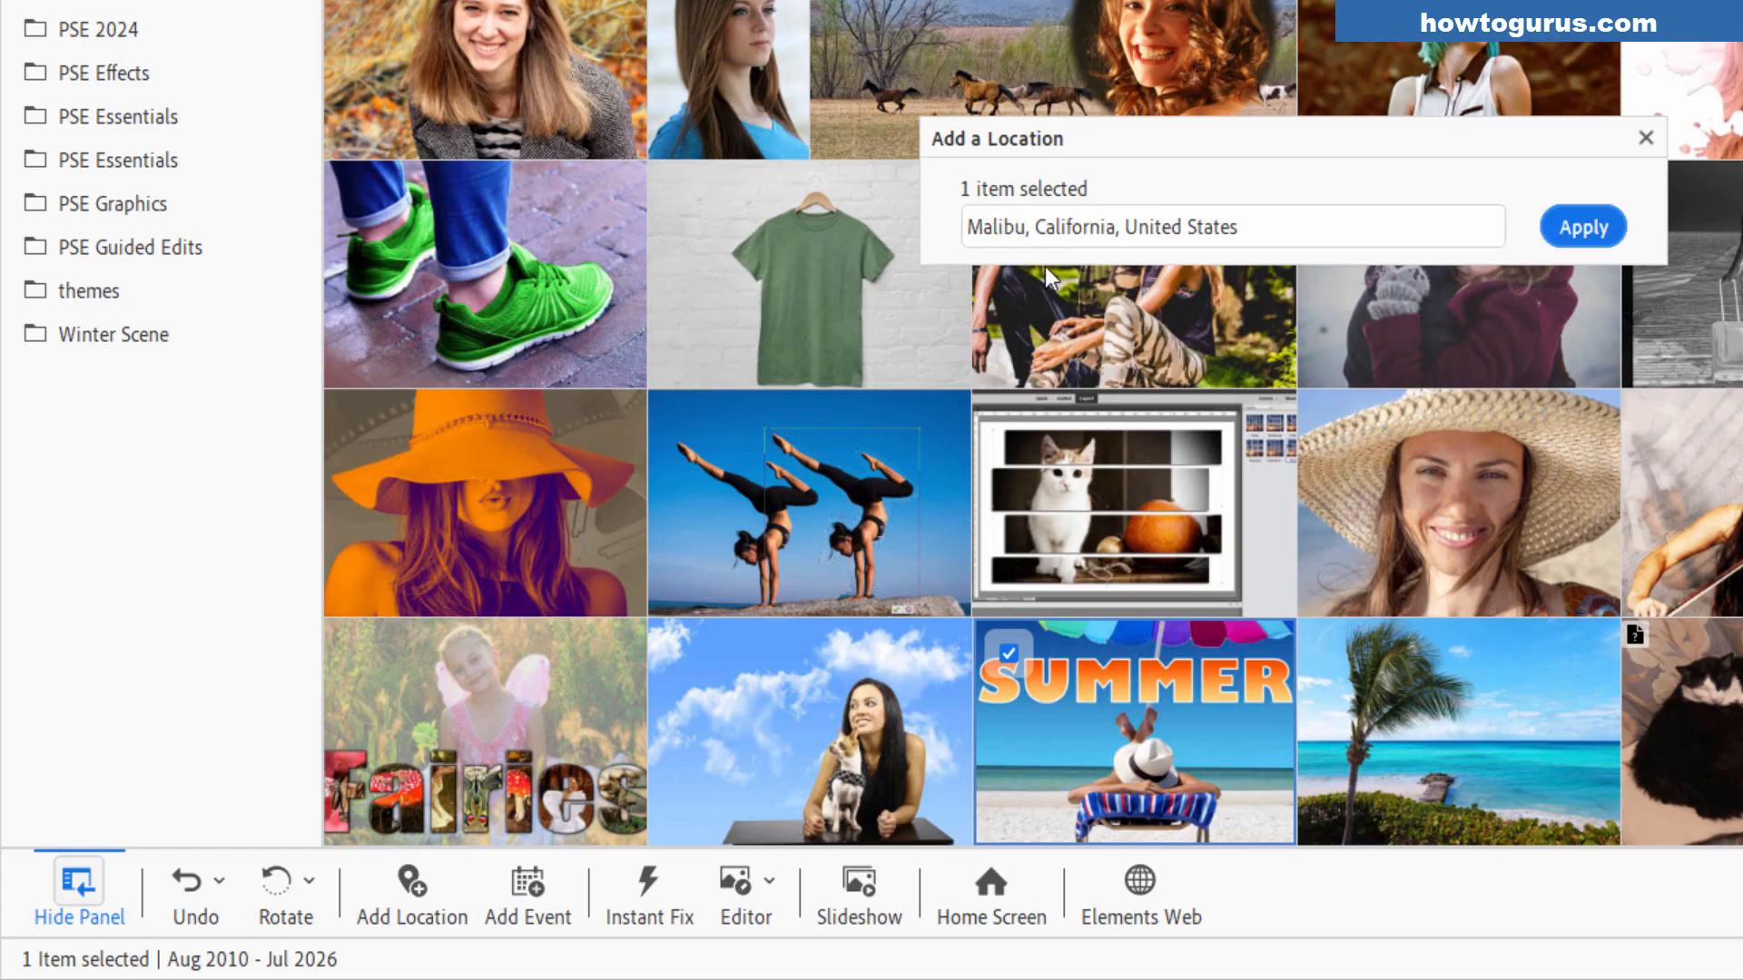
click(1579, 227)
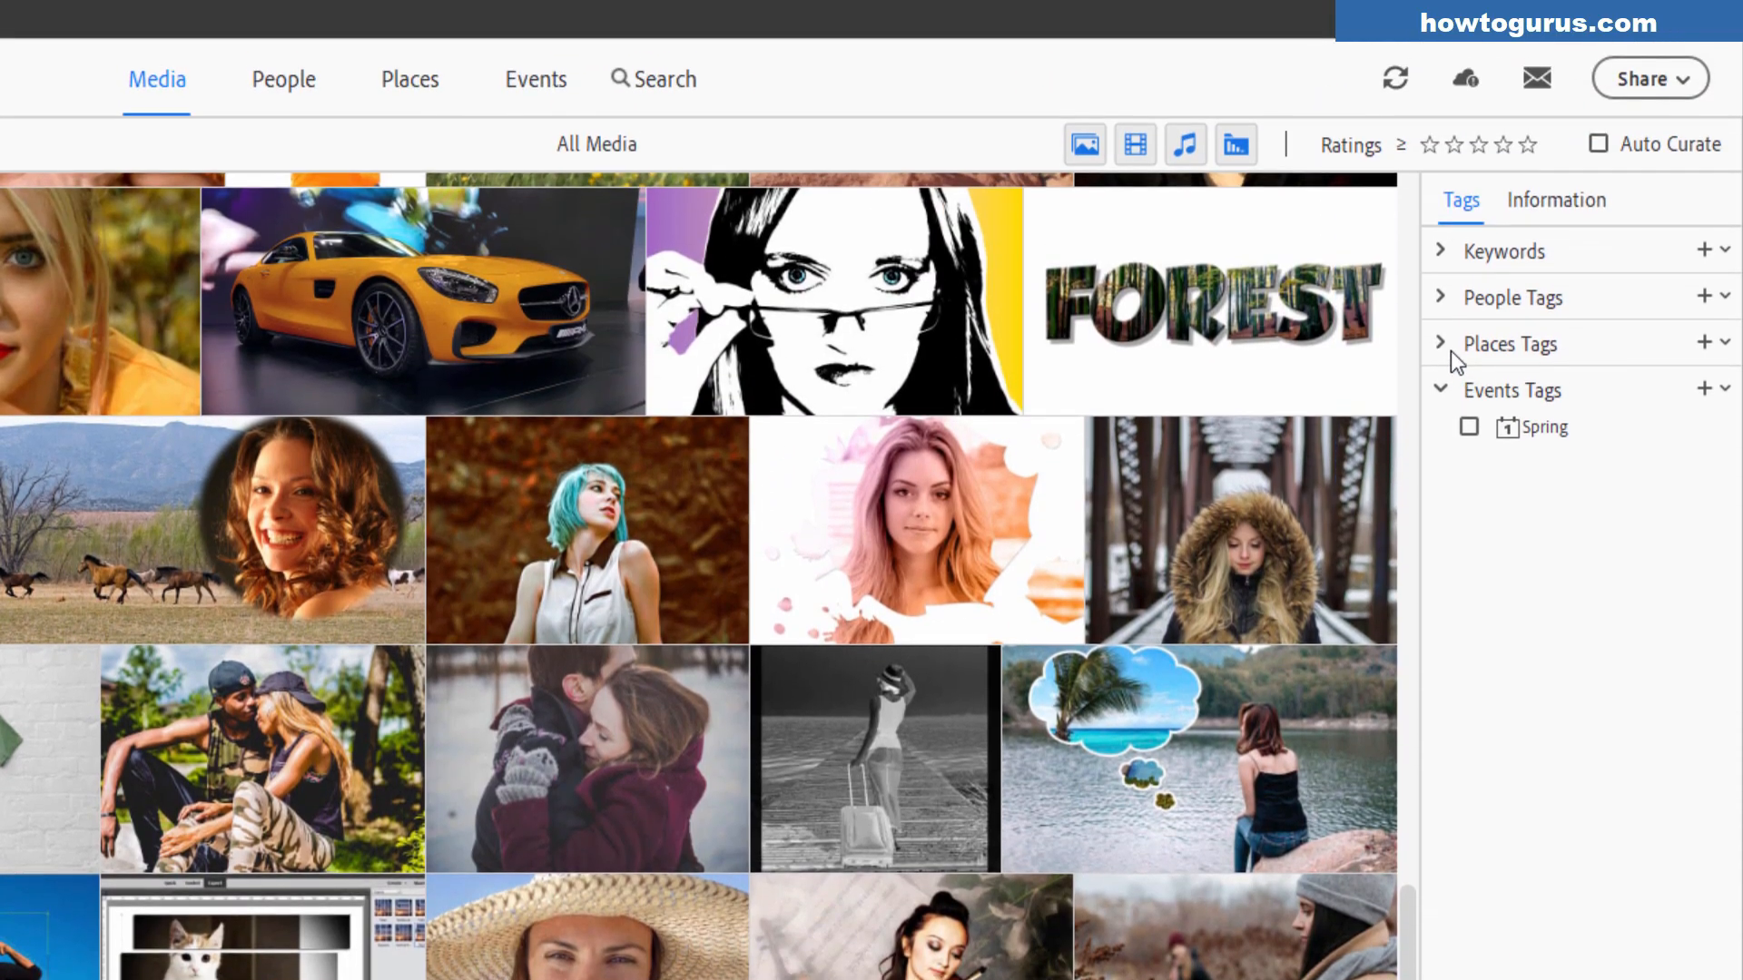
Step: Expand the places tags and filter the media by Malibu to check the tagged image, and return to all media
click(1445, 349)
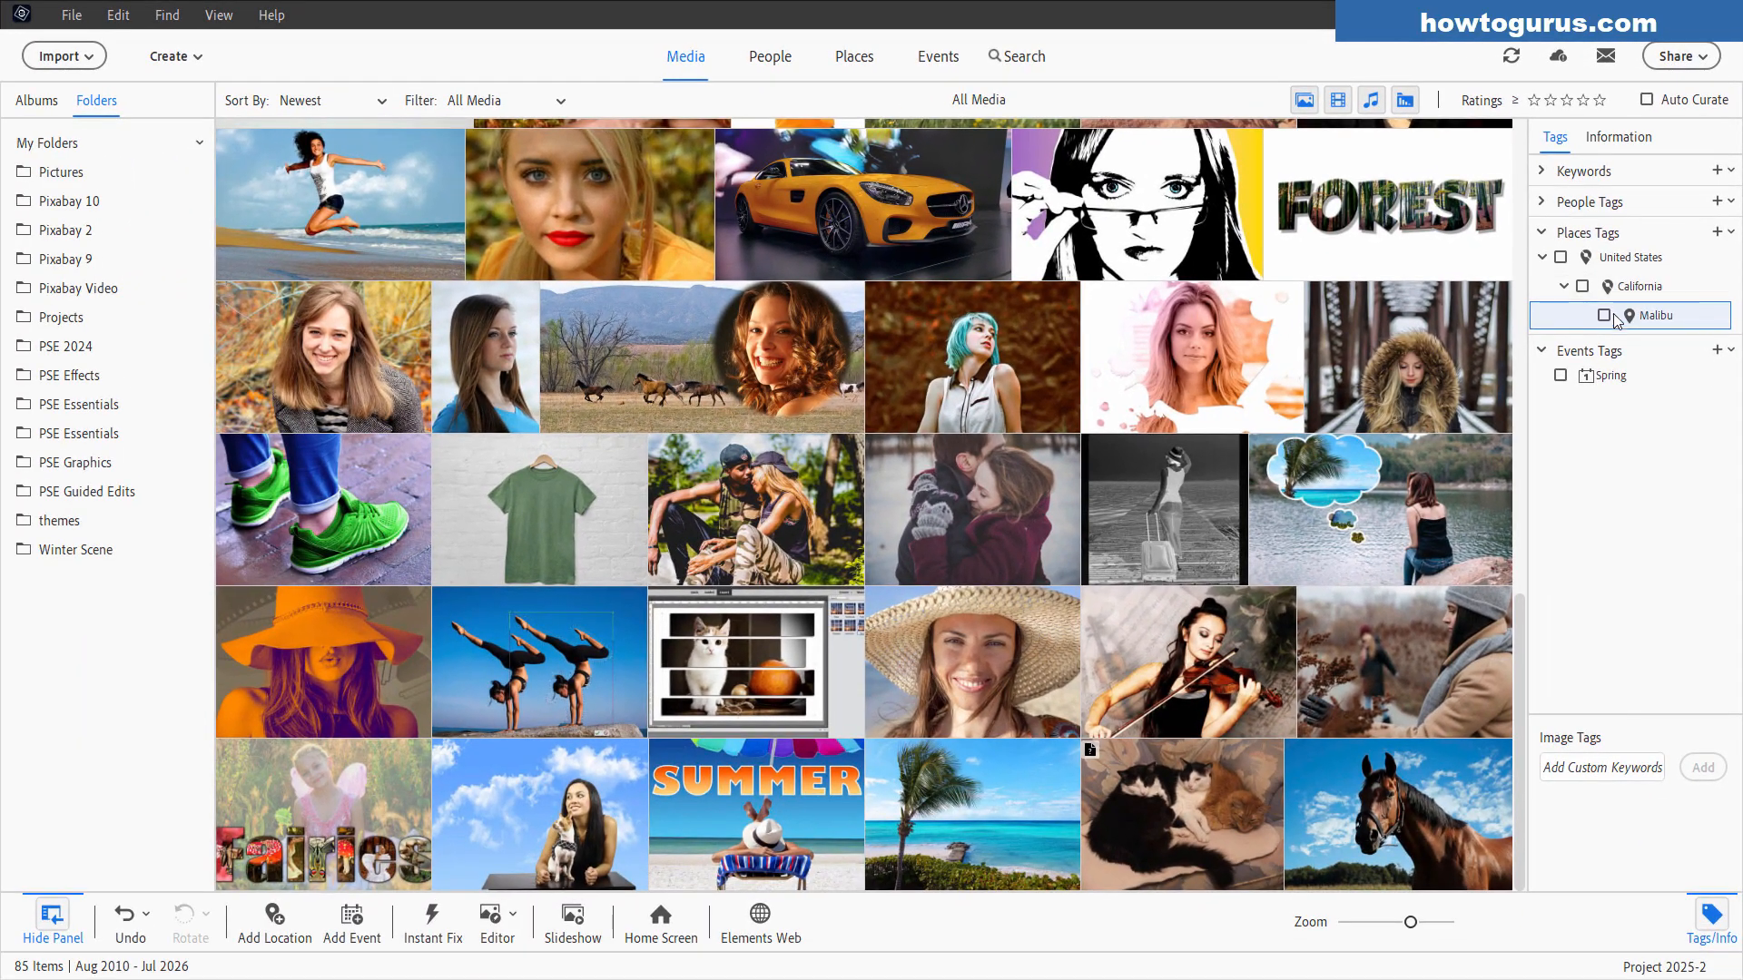
click(1536, 466)
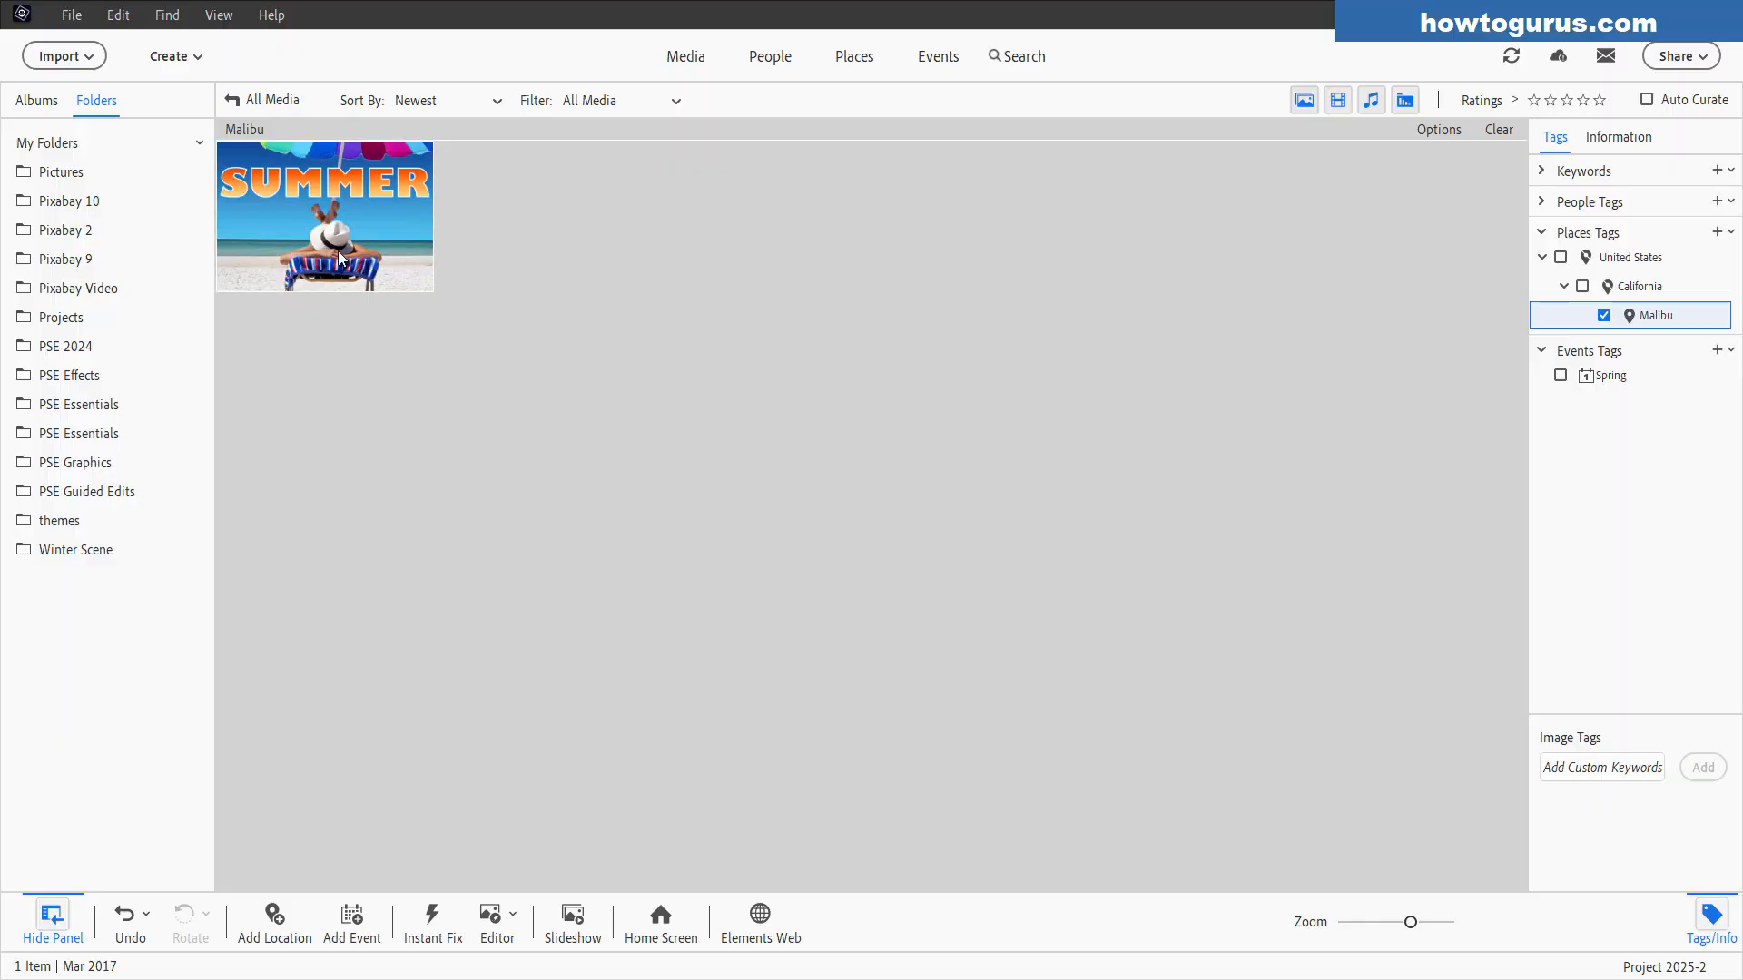
click(262, 100)
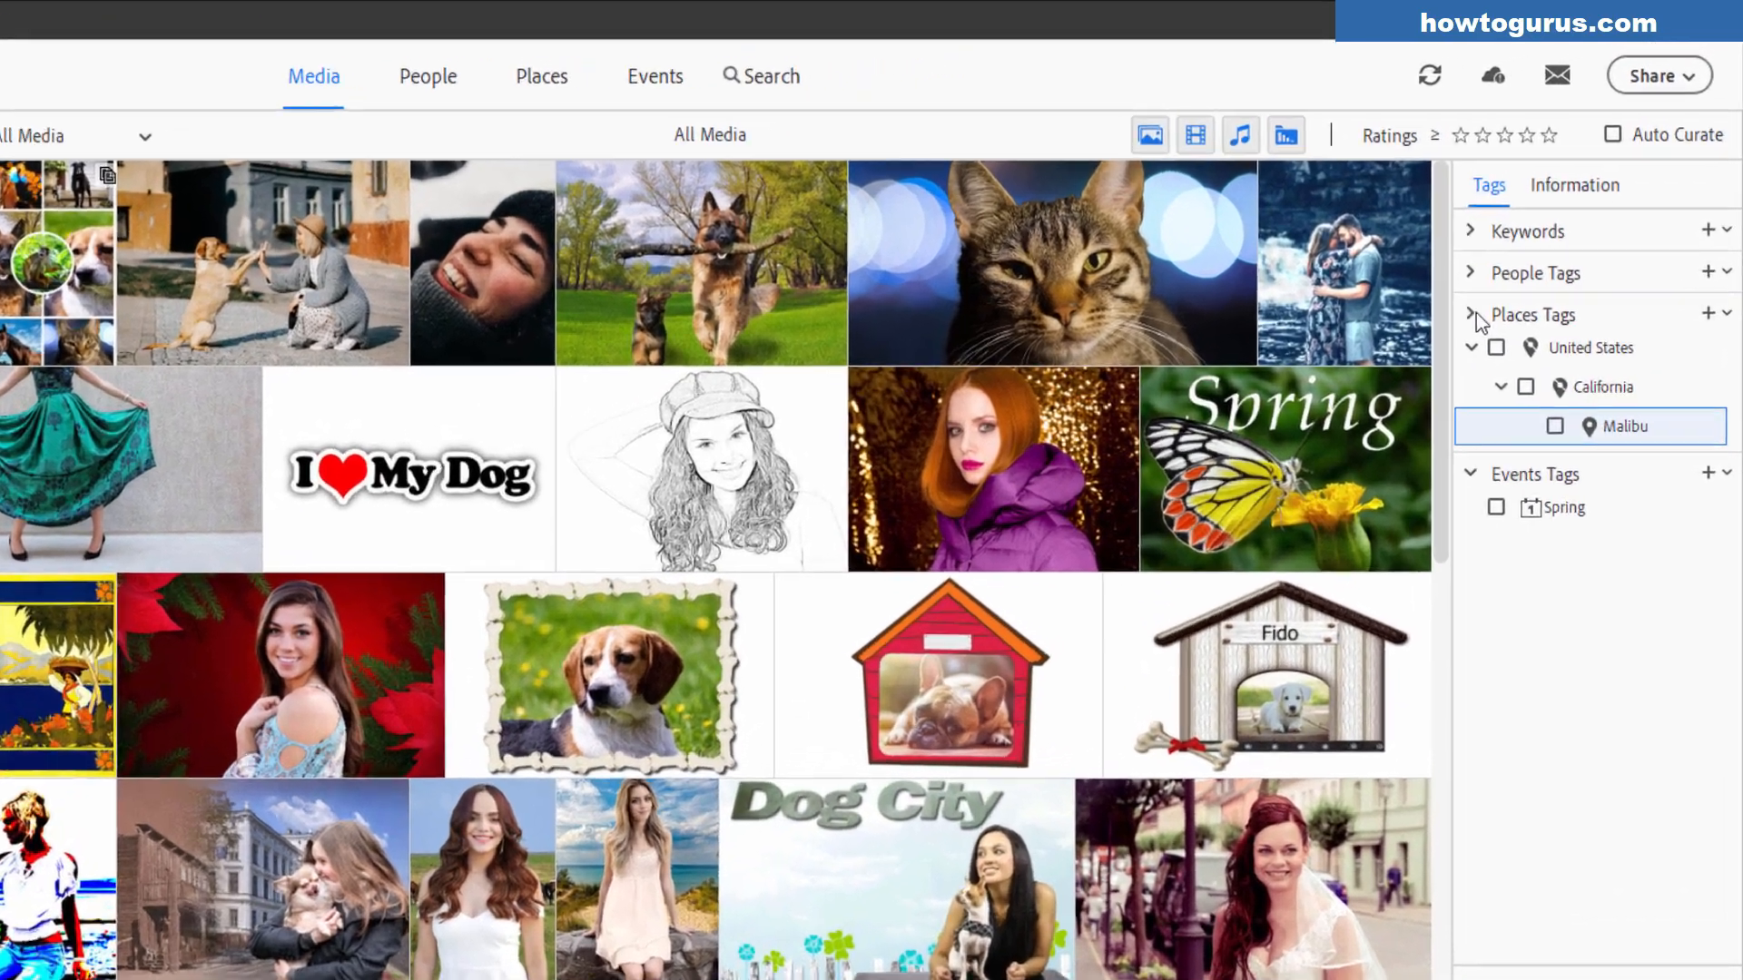
Step: Collapse the places tags and filter the media by the Spring event tag to check its images, clearing the filter
click(1541, 232)
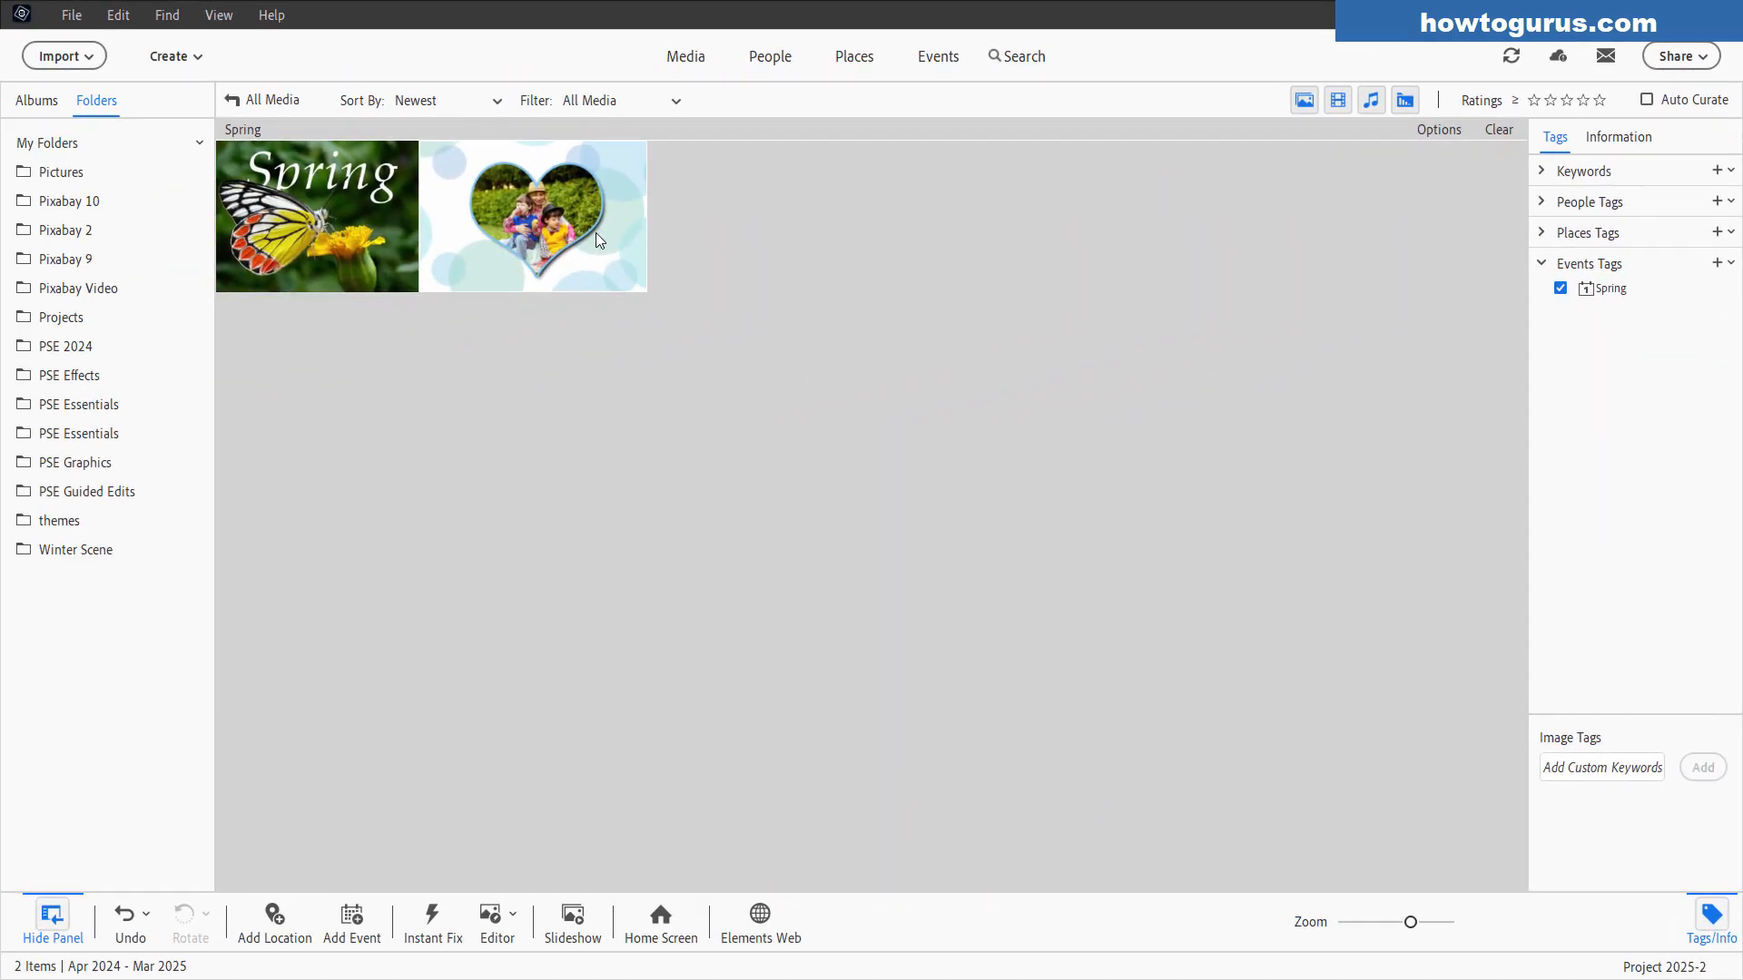
click(260, 100)
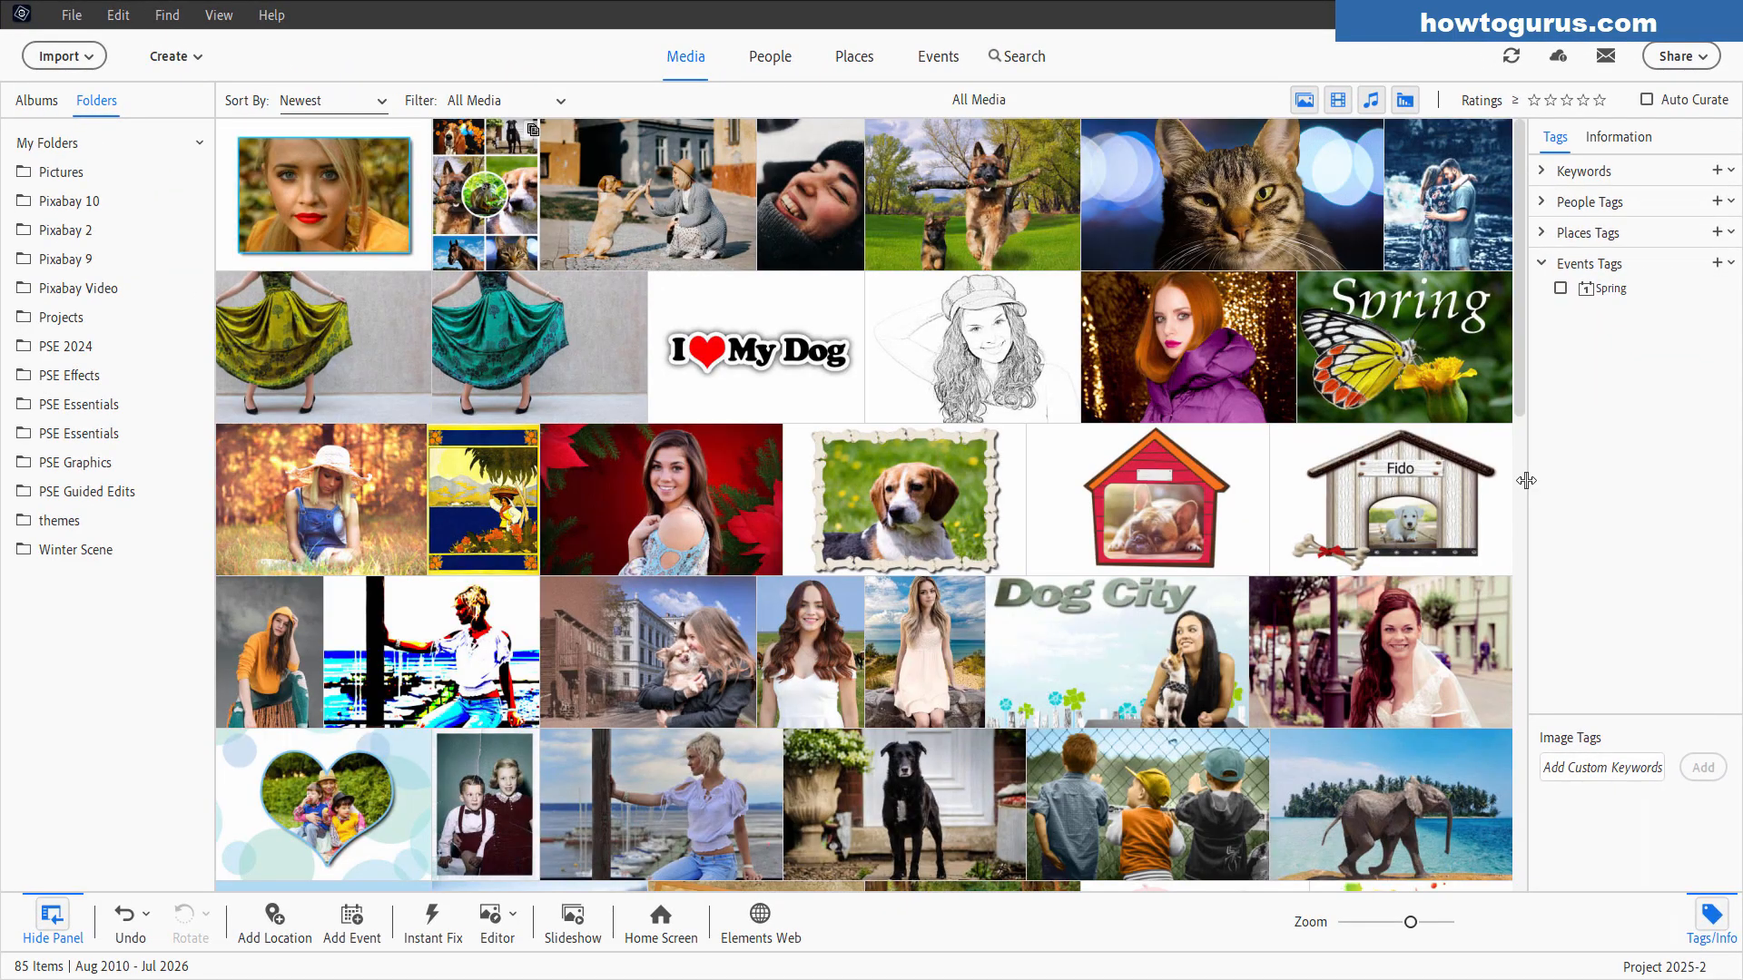
scroll(1520, 400, down, 2)
scroll(1100, 412, up, 2)
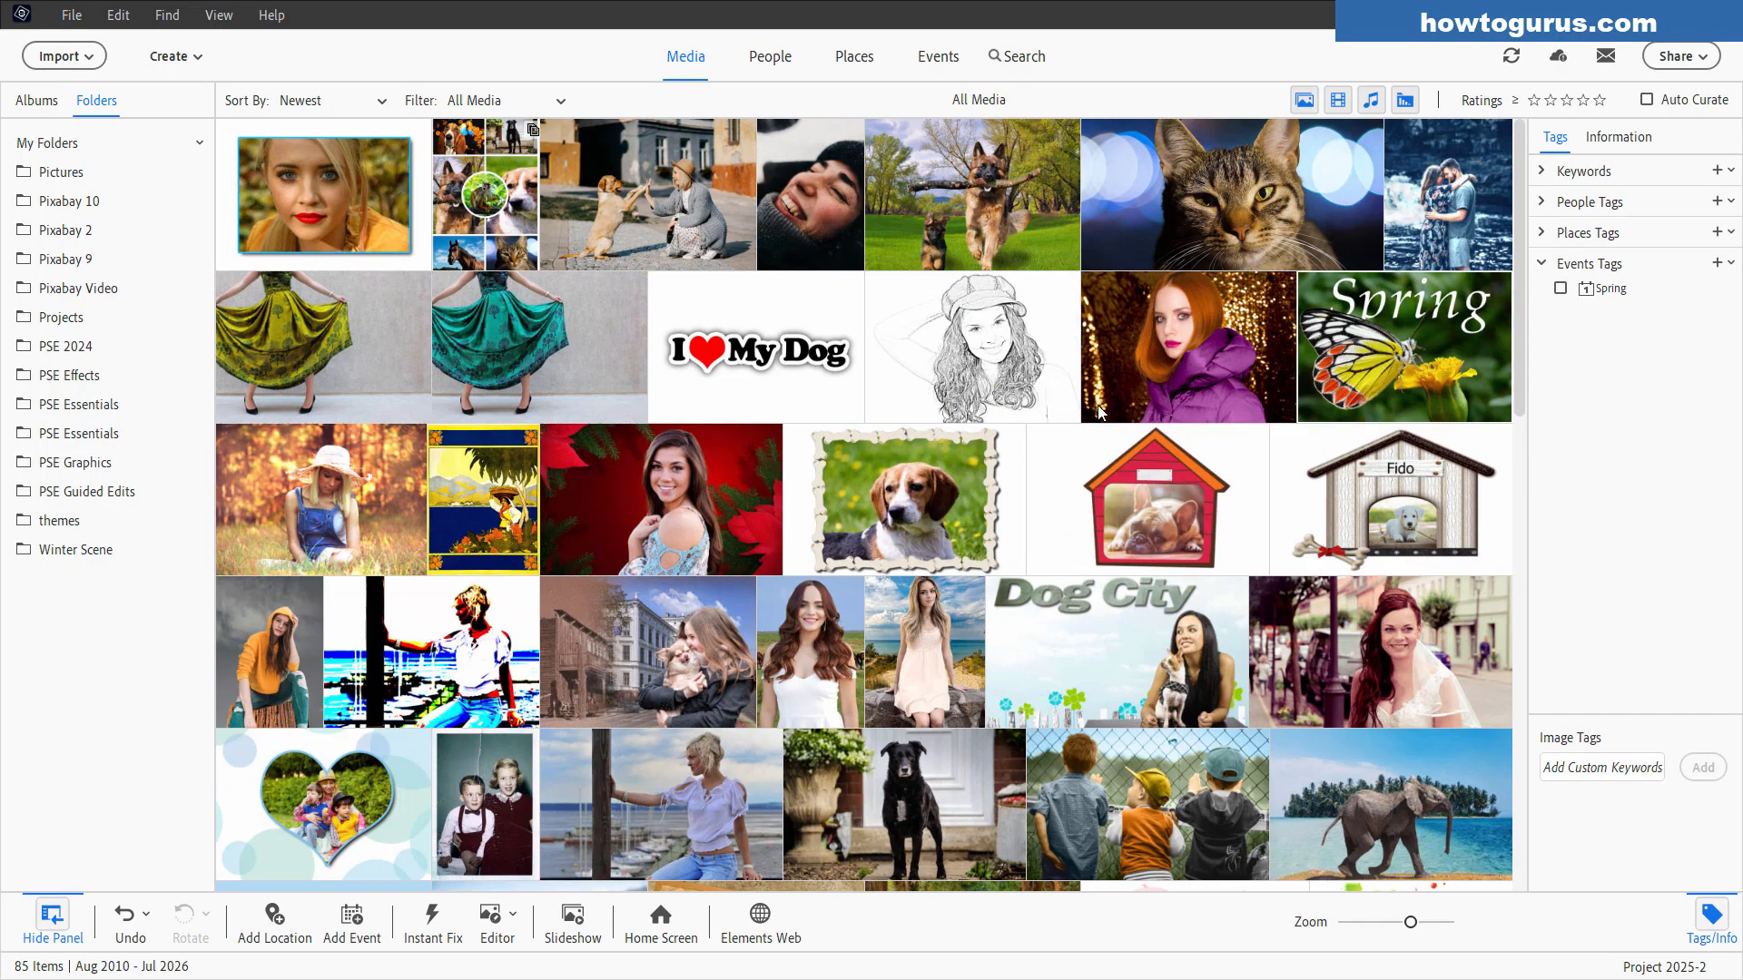
Step: Apply the Spring event tag to the framed beagle image, and check it by filtering on Spring
click(864, 479)
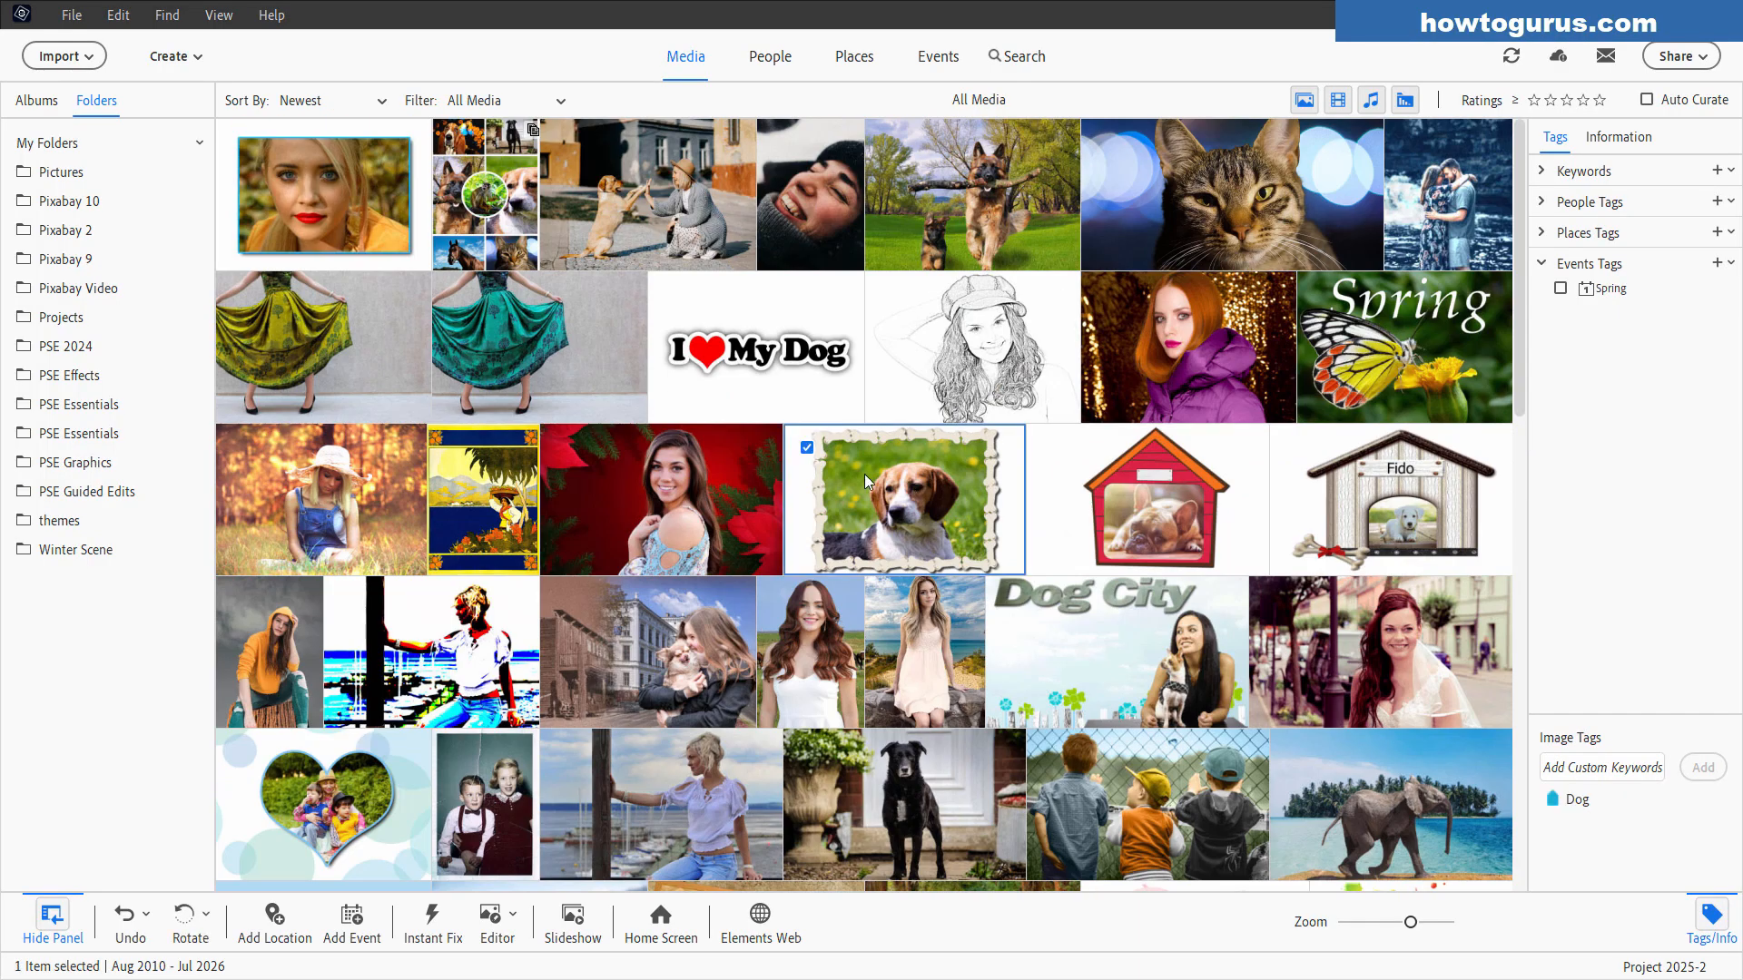
drag(1606, 288, 866, 520)
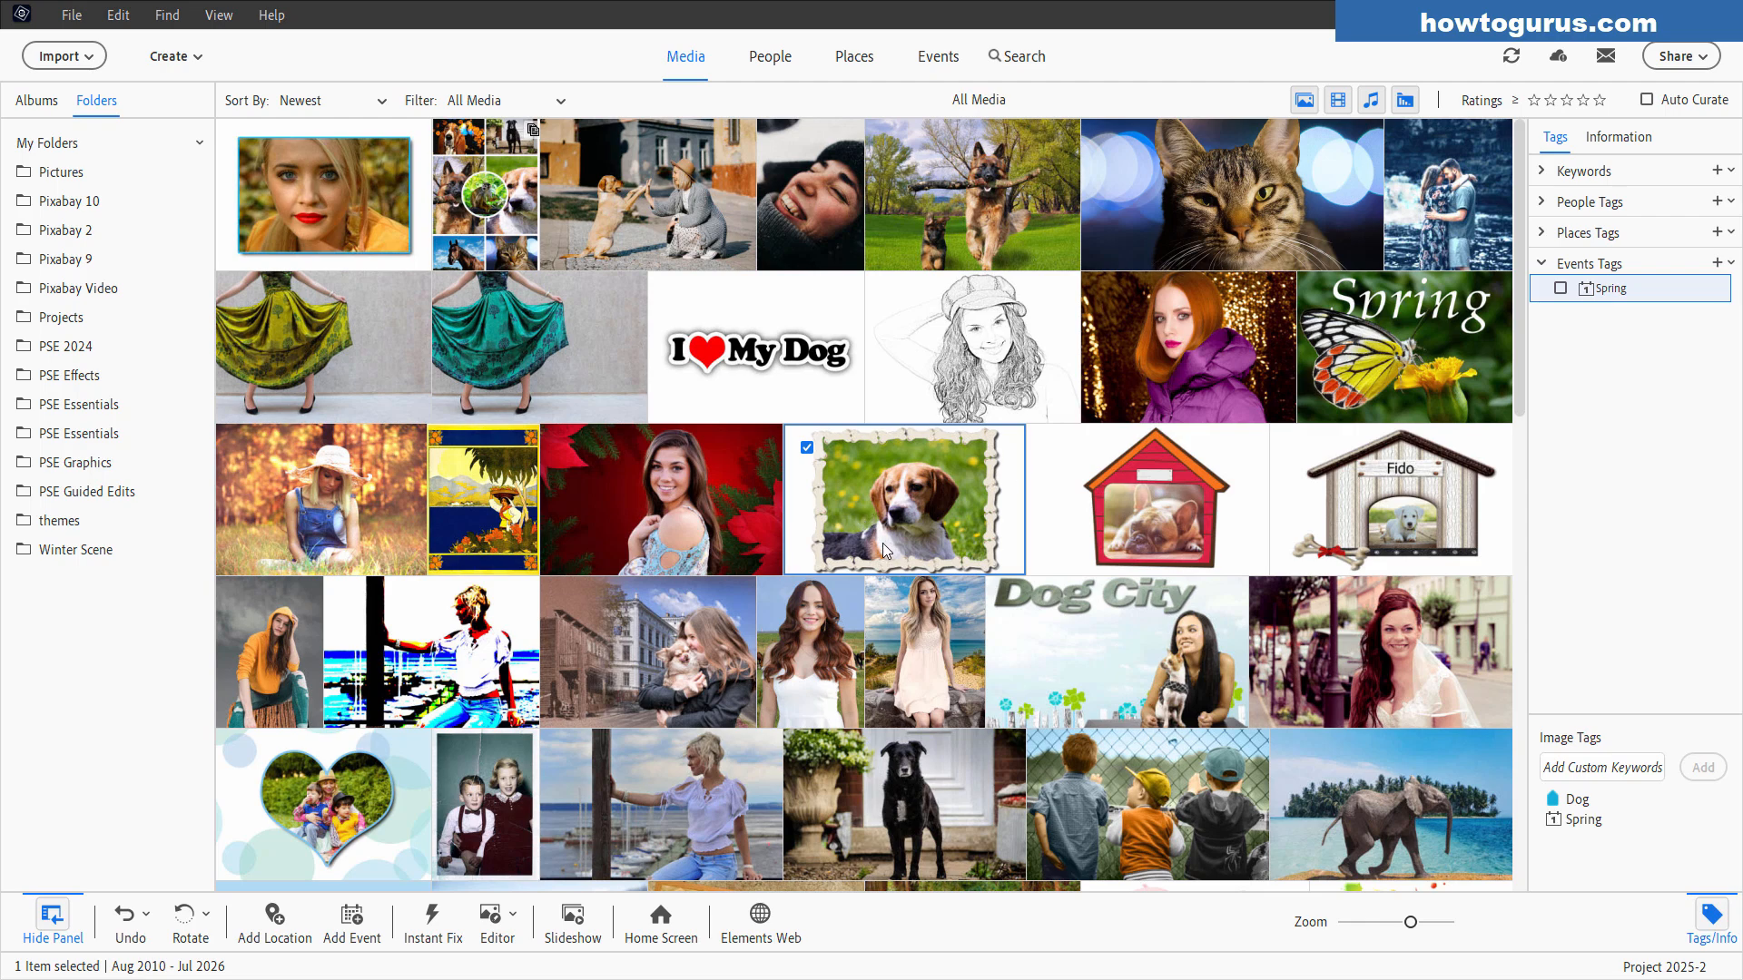
click(1560, 288)
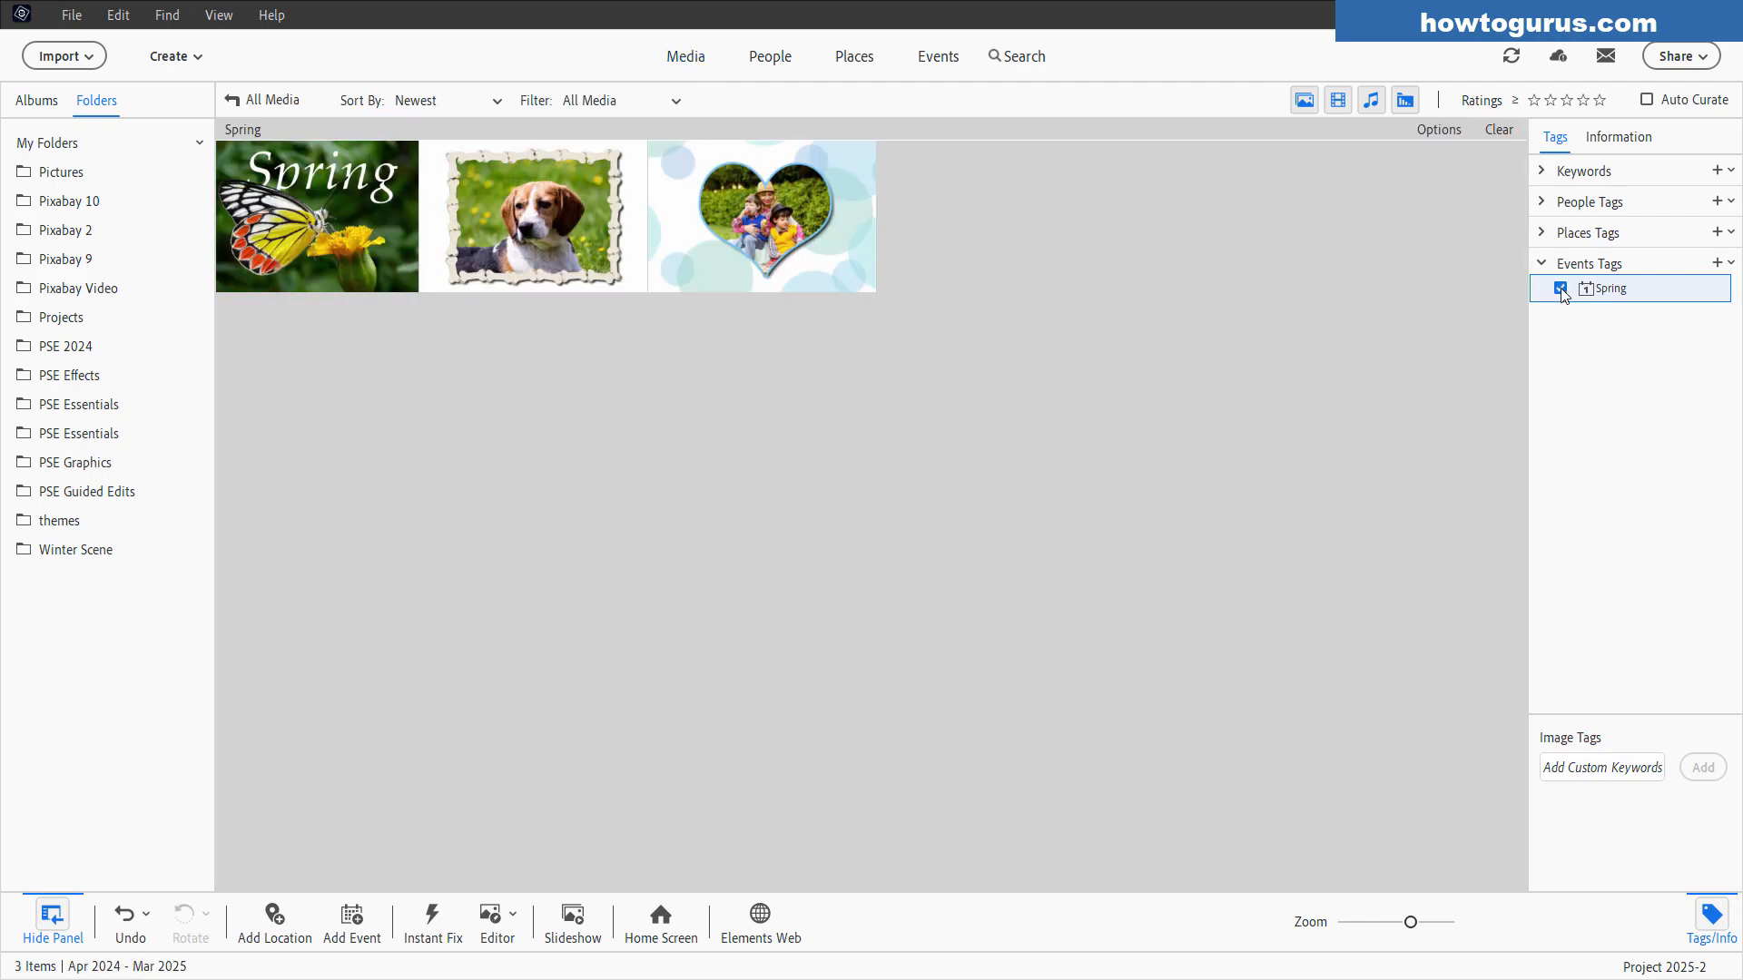
click(1560, 289)
Step: Create a new event tag named Wedding and include the image of the two framed wedding photos in it
click(1731, 264)
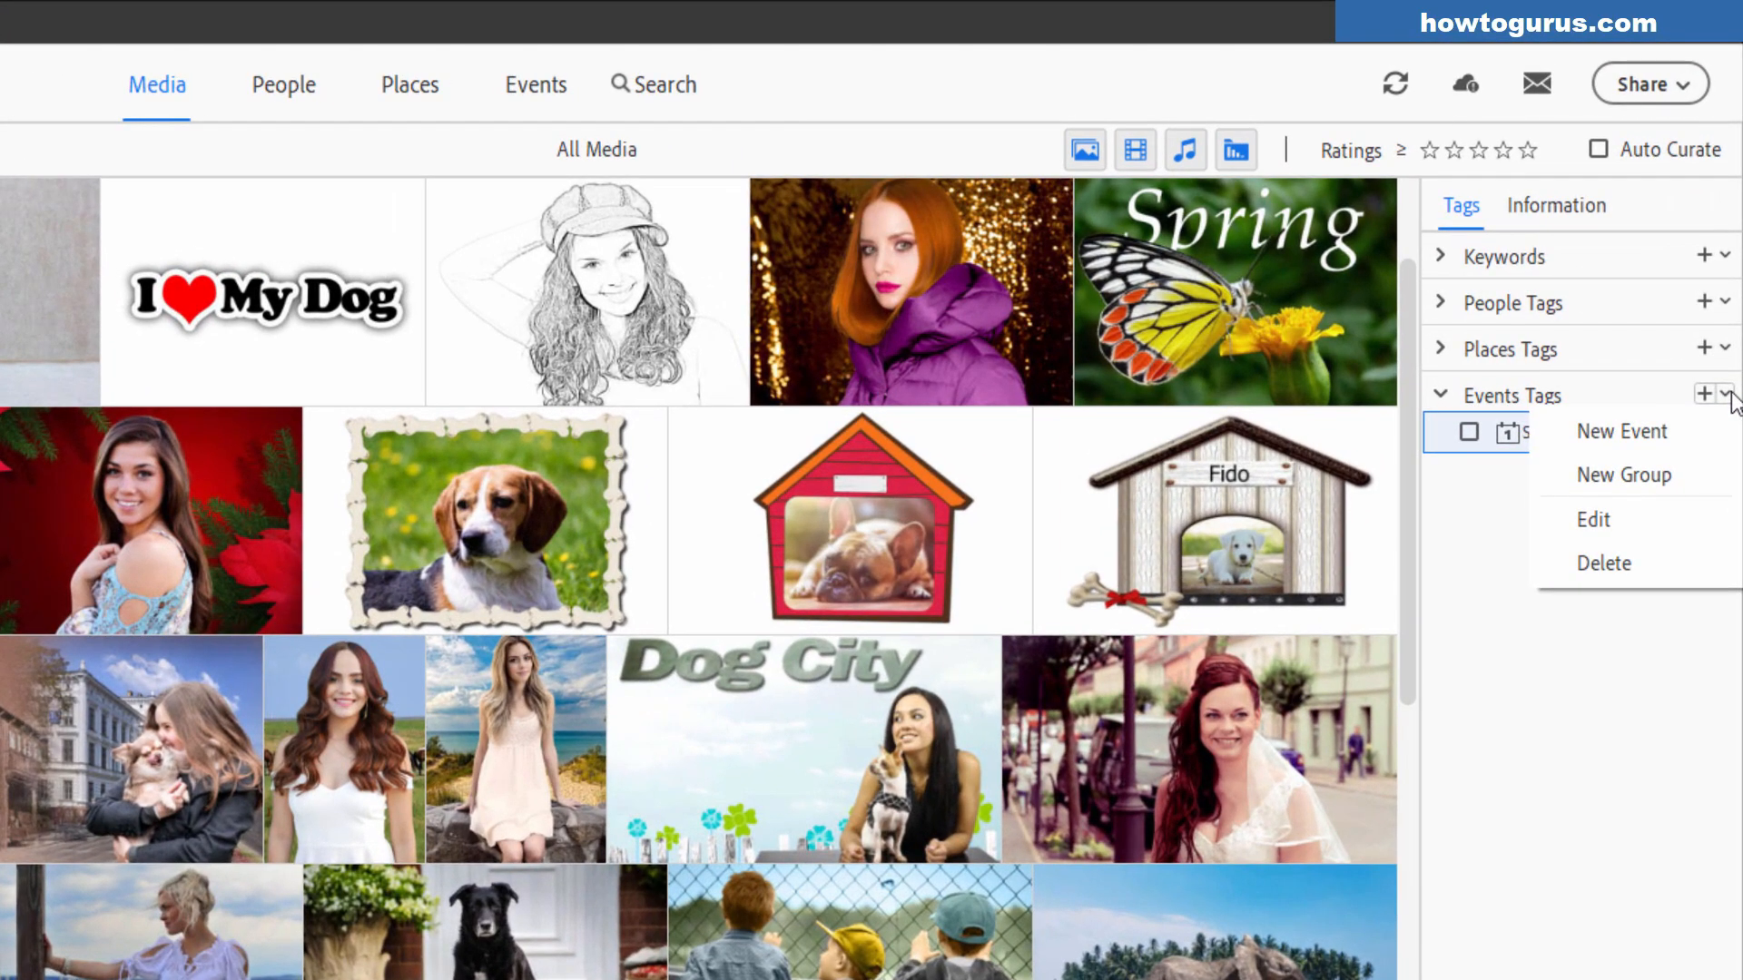
click(1597, 439)
text(Wedding)
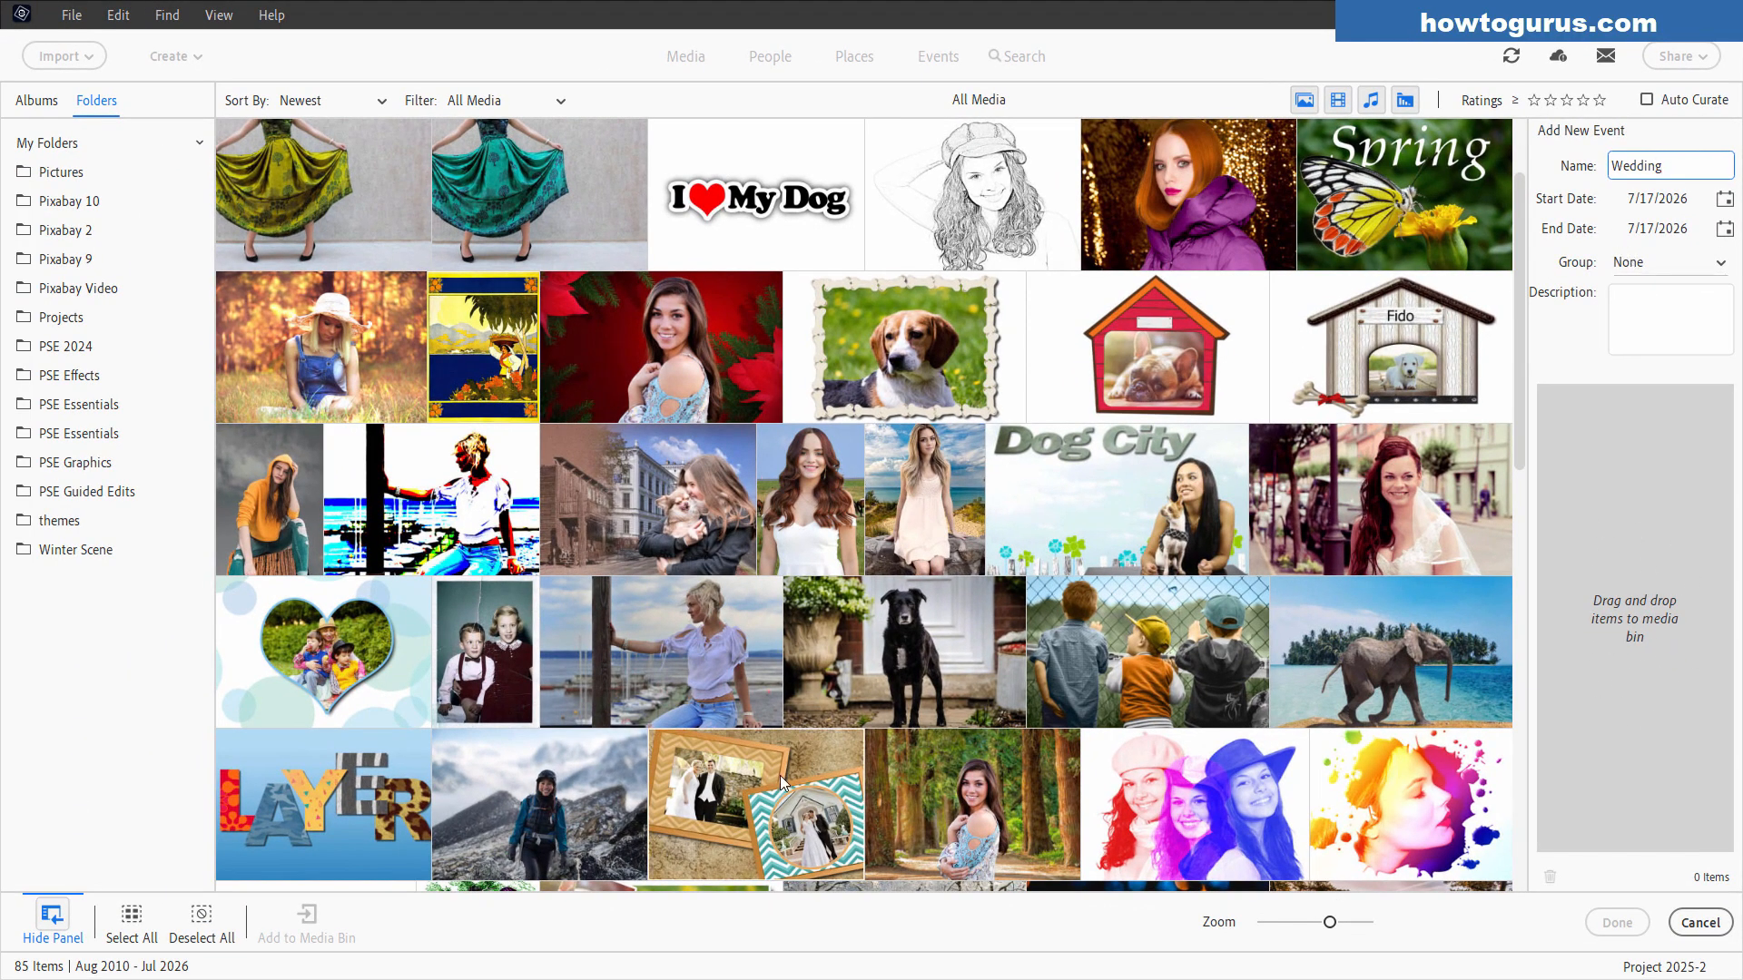
drag(782, 782, 1602, 723)
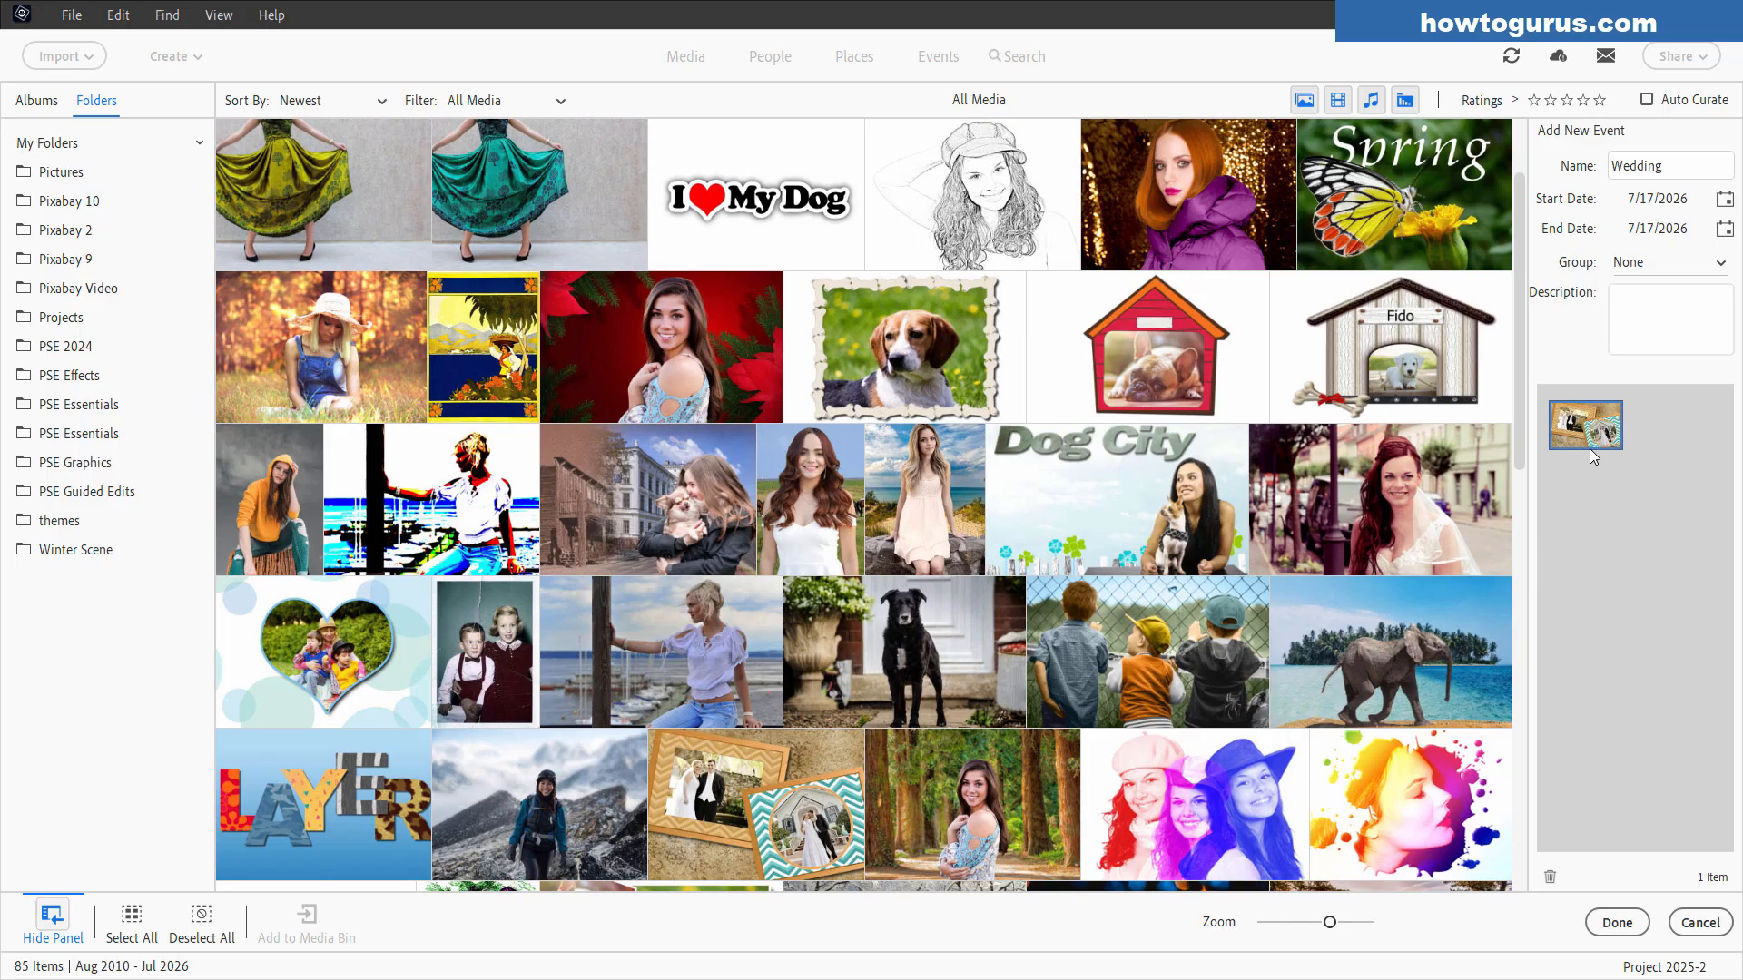
click(1628, 922)
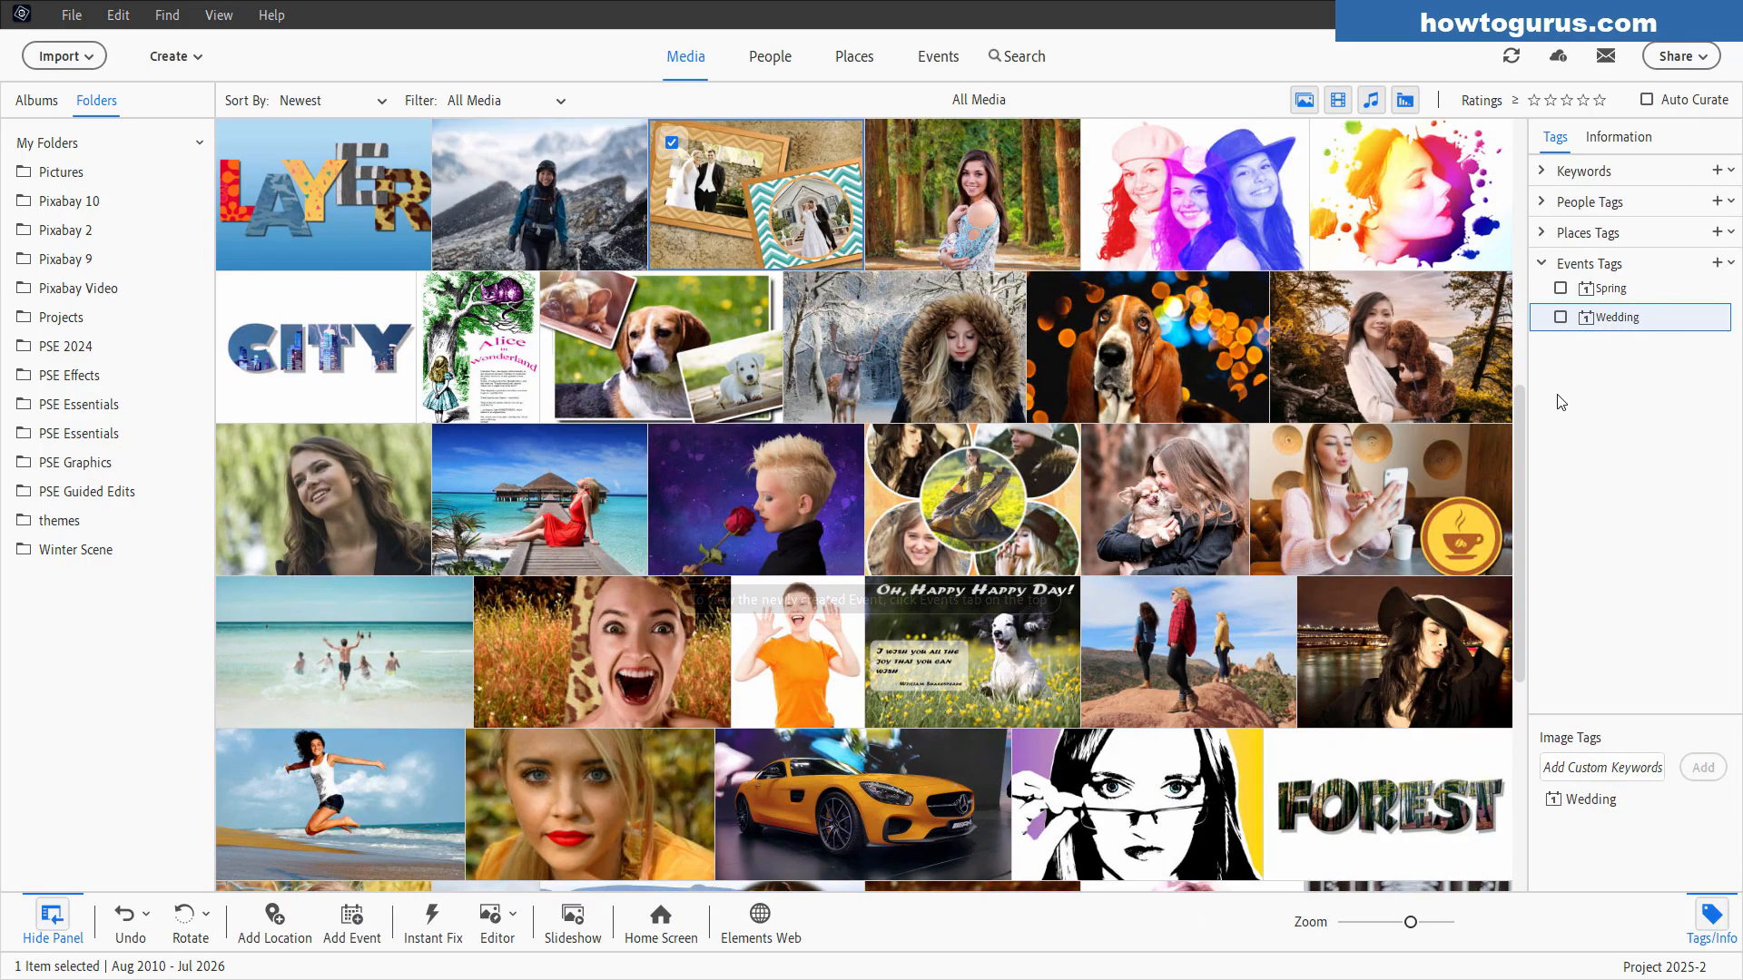
Step: Apply the Wedding event tag to the image of the bride in the street, and check it by filtering on Wedding before returning to all media
drag(1518, 443, 1521, 136)
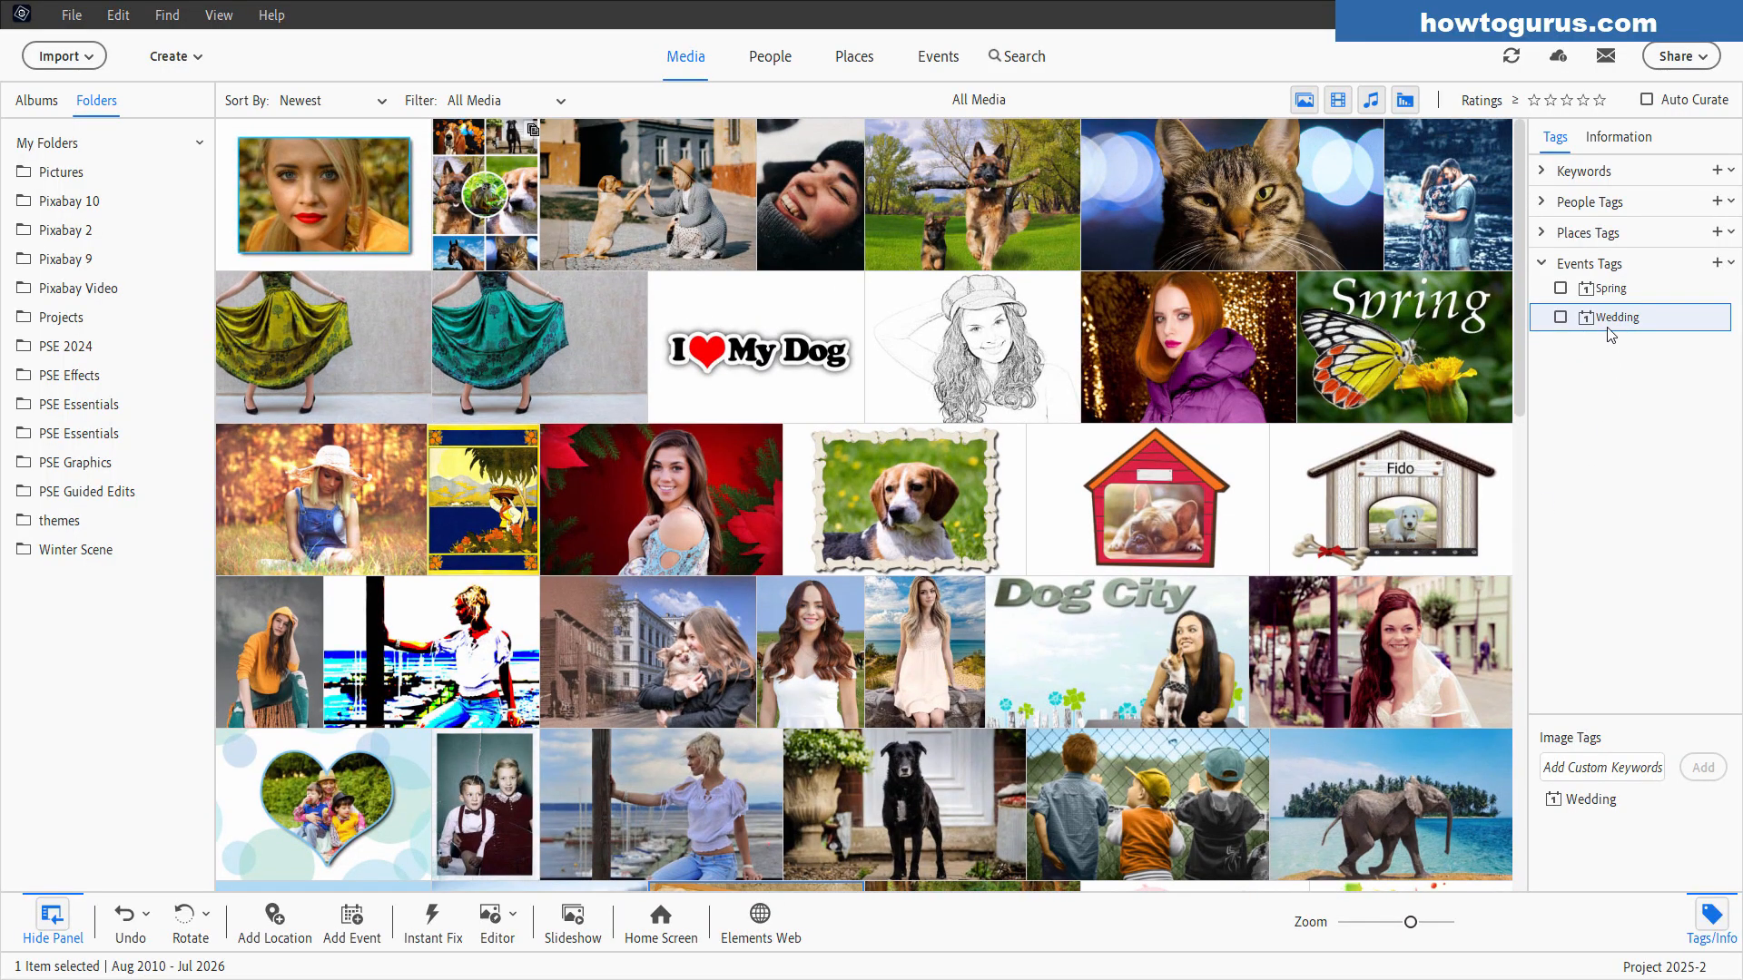
drag(1609, 322, 1349, 654)
click(1560, 317)
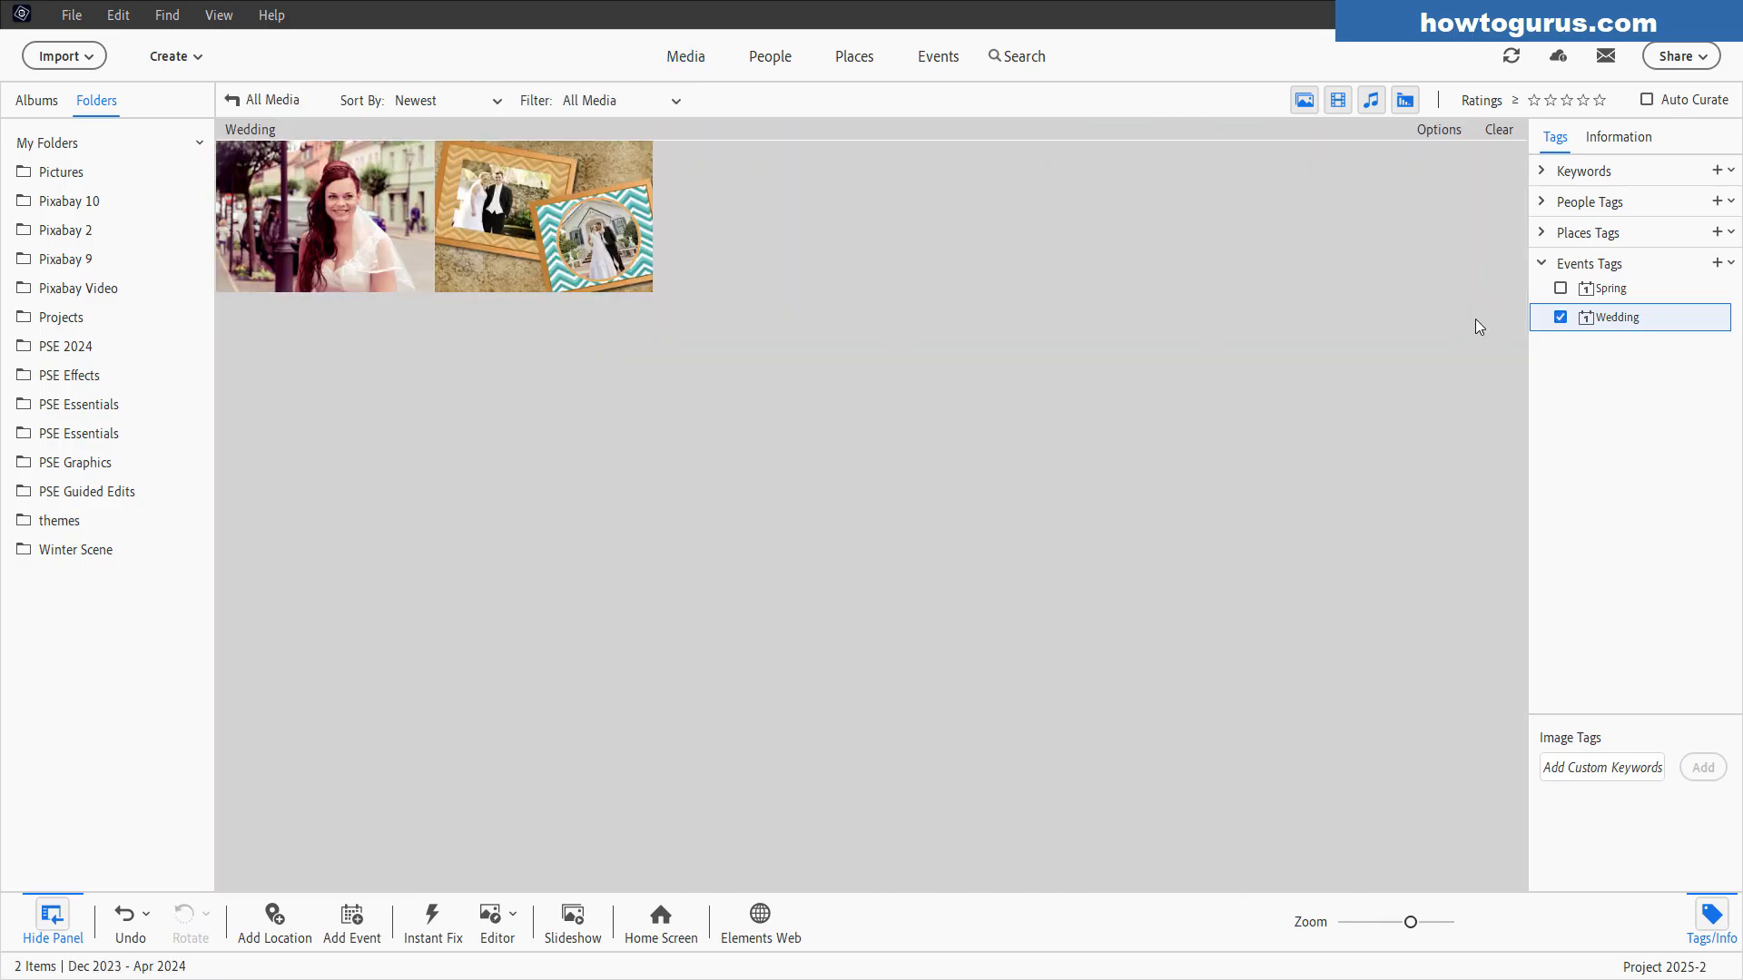
click(251, 101)
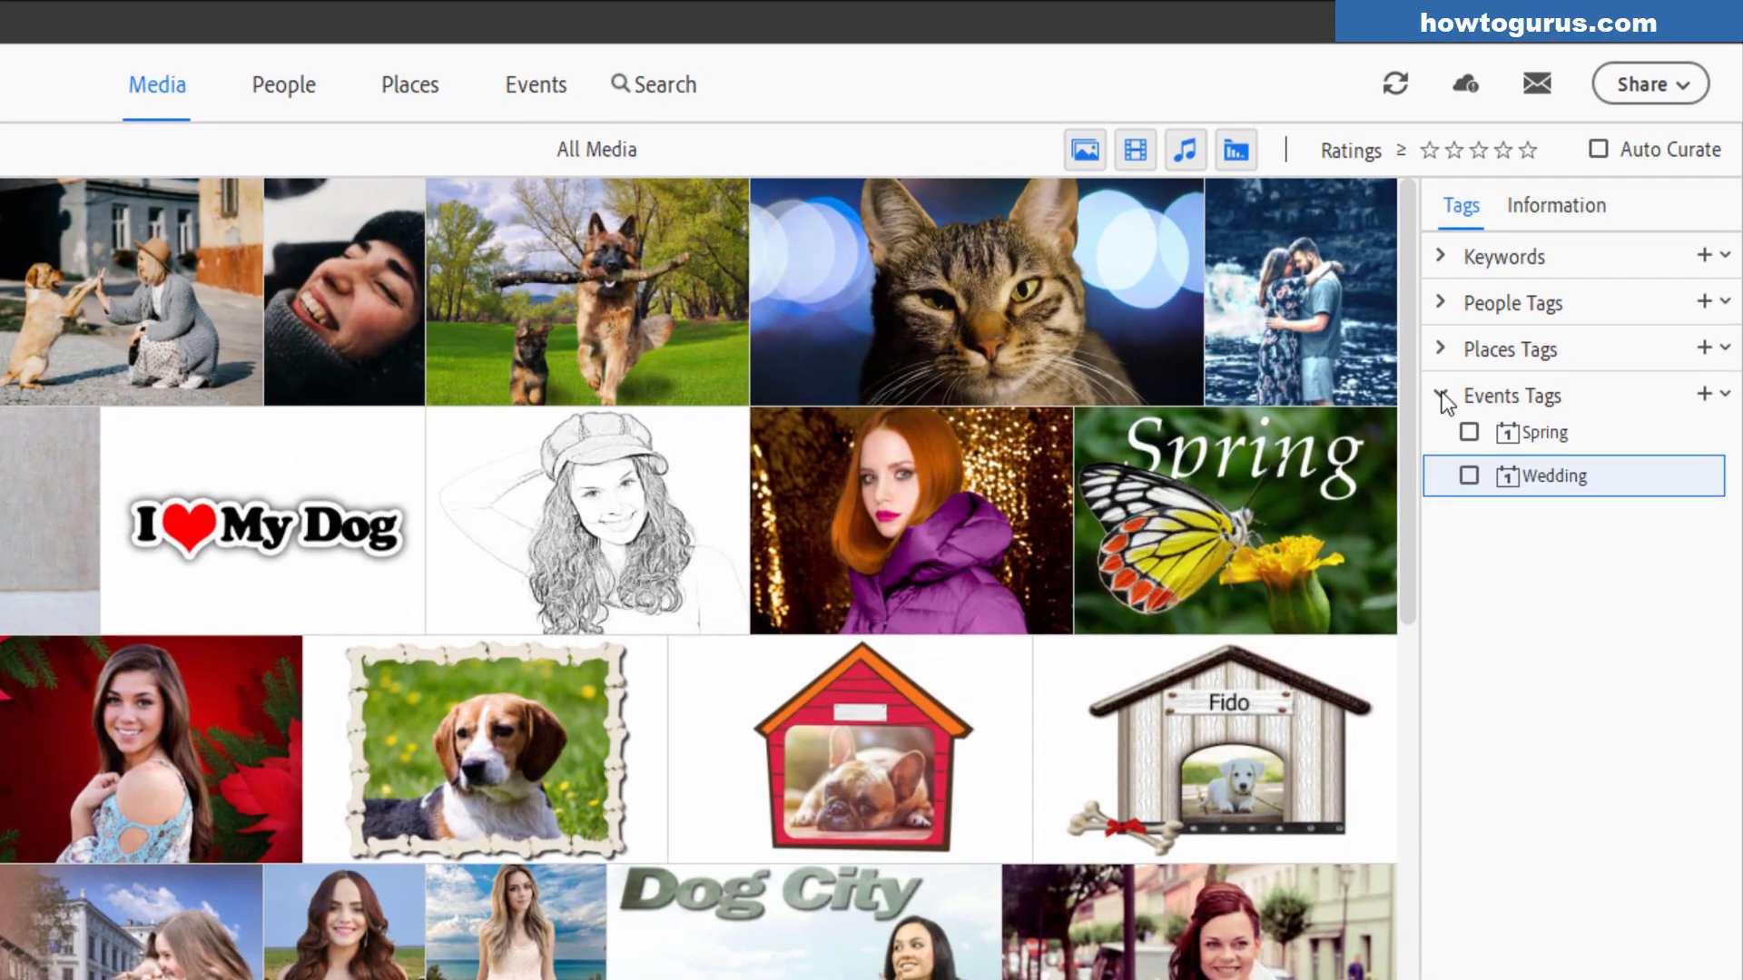
Step: Collapse the events tags, expand the keywords and filter the media by the Dog tag to check its images, clearing the filter
click(1442, 395)
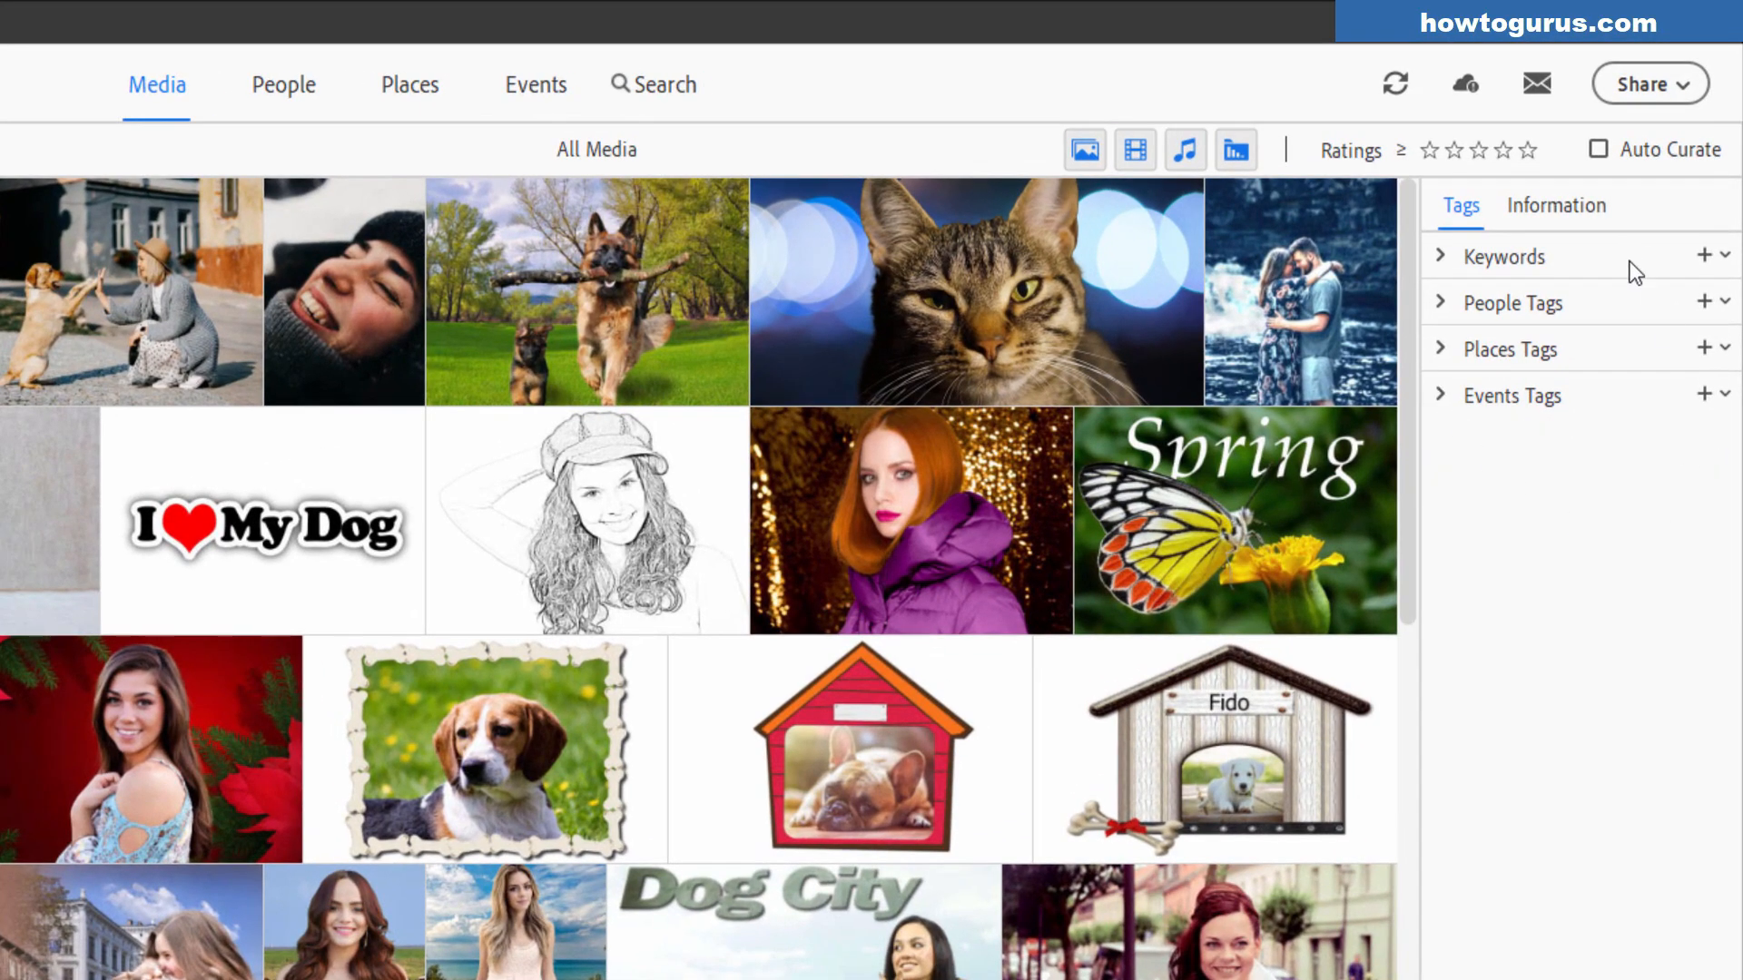
click(1439, 258)
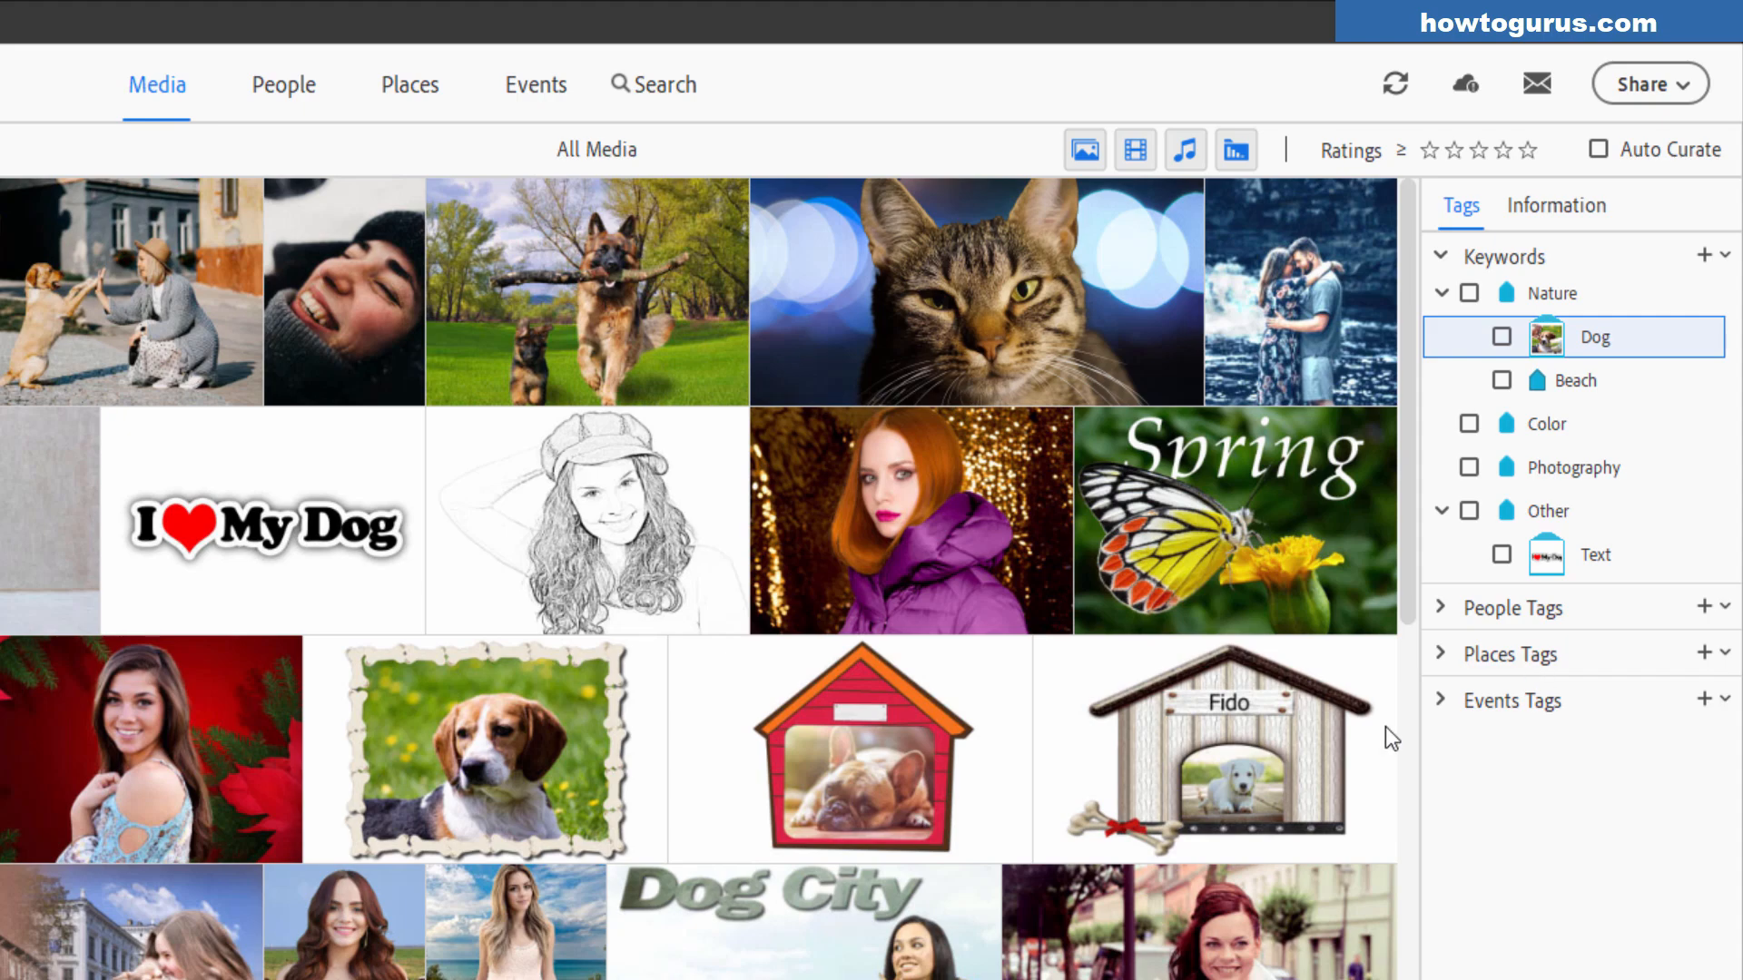
click(1503, 338)
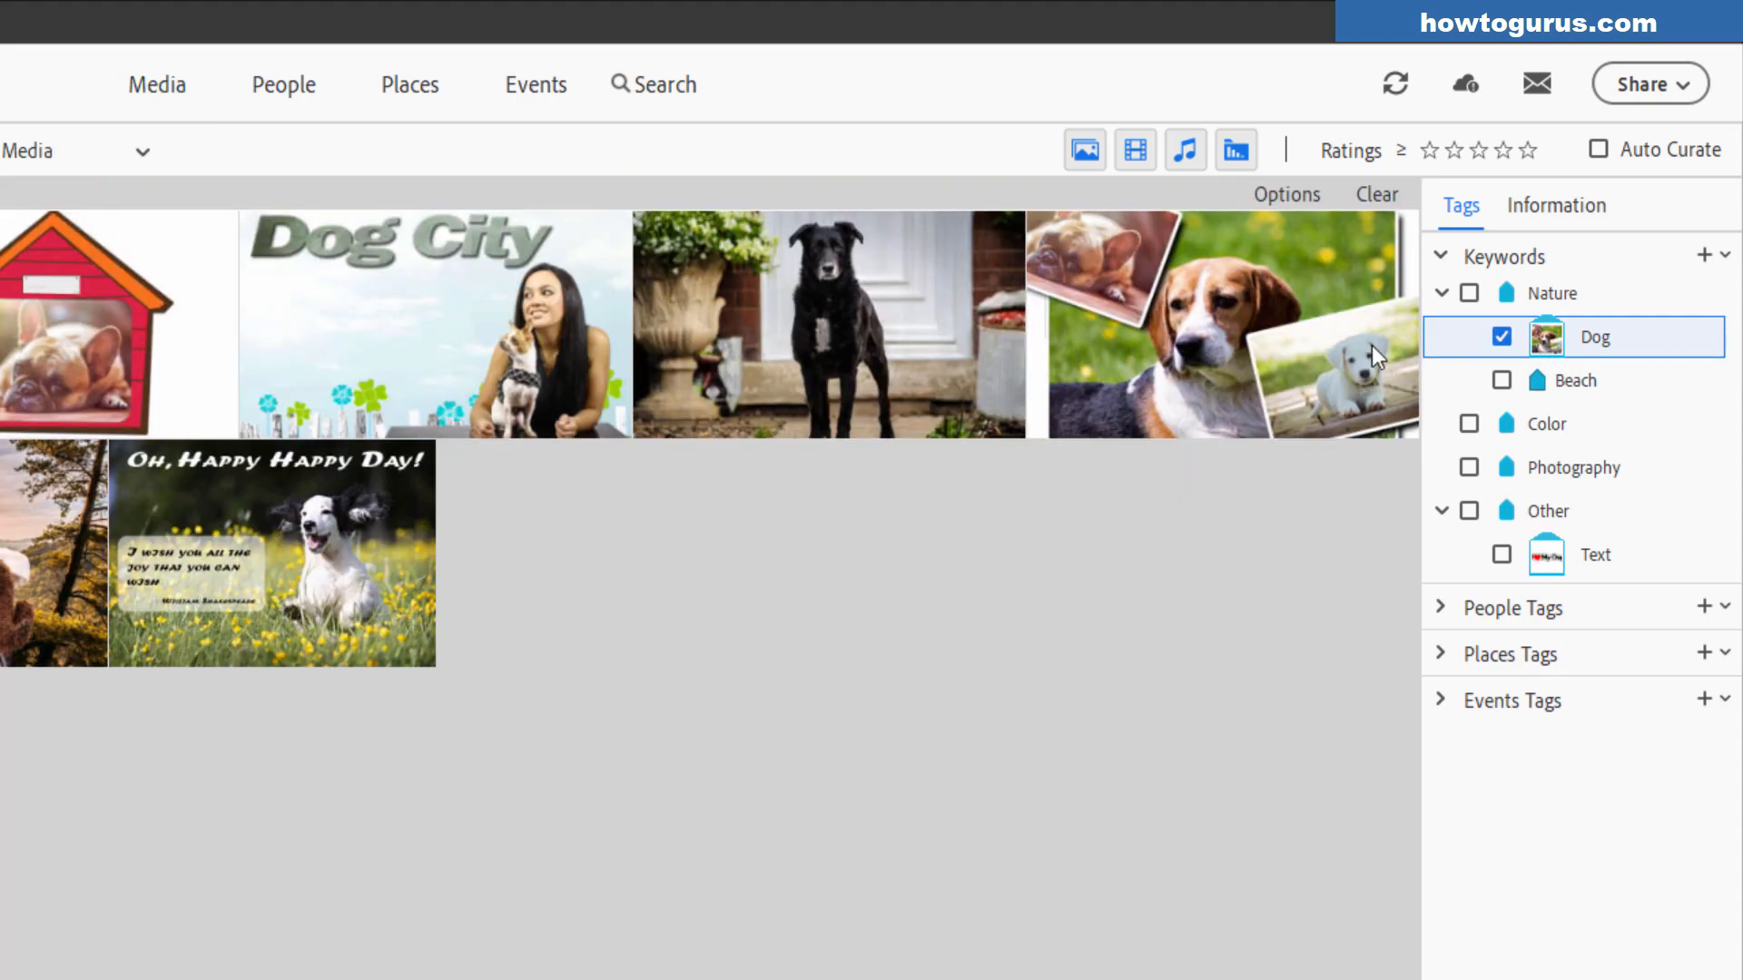
click(1502, 338)
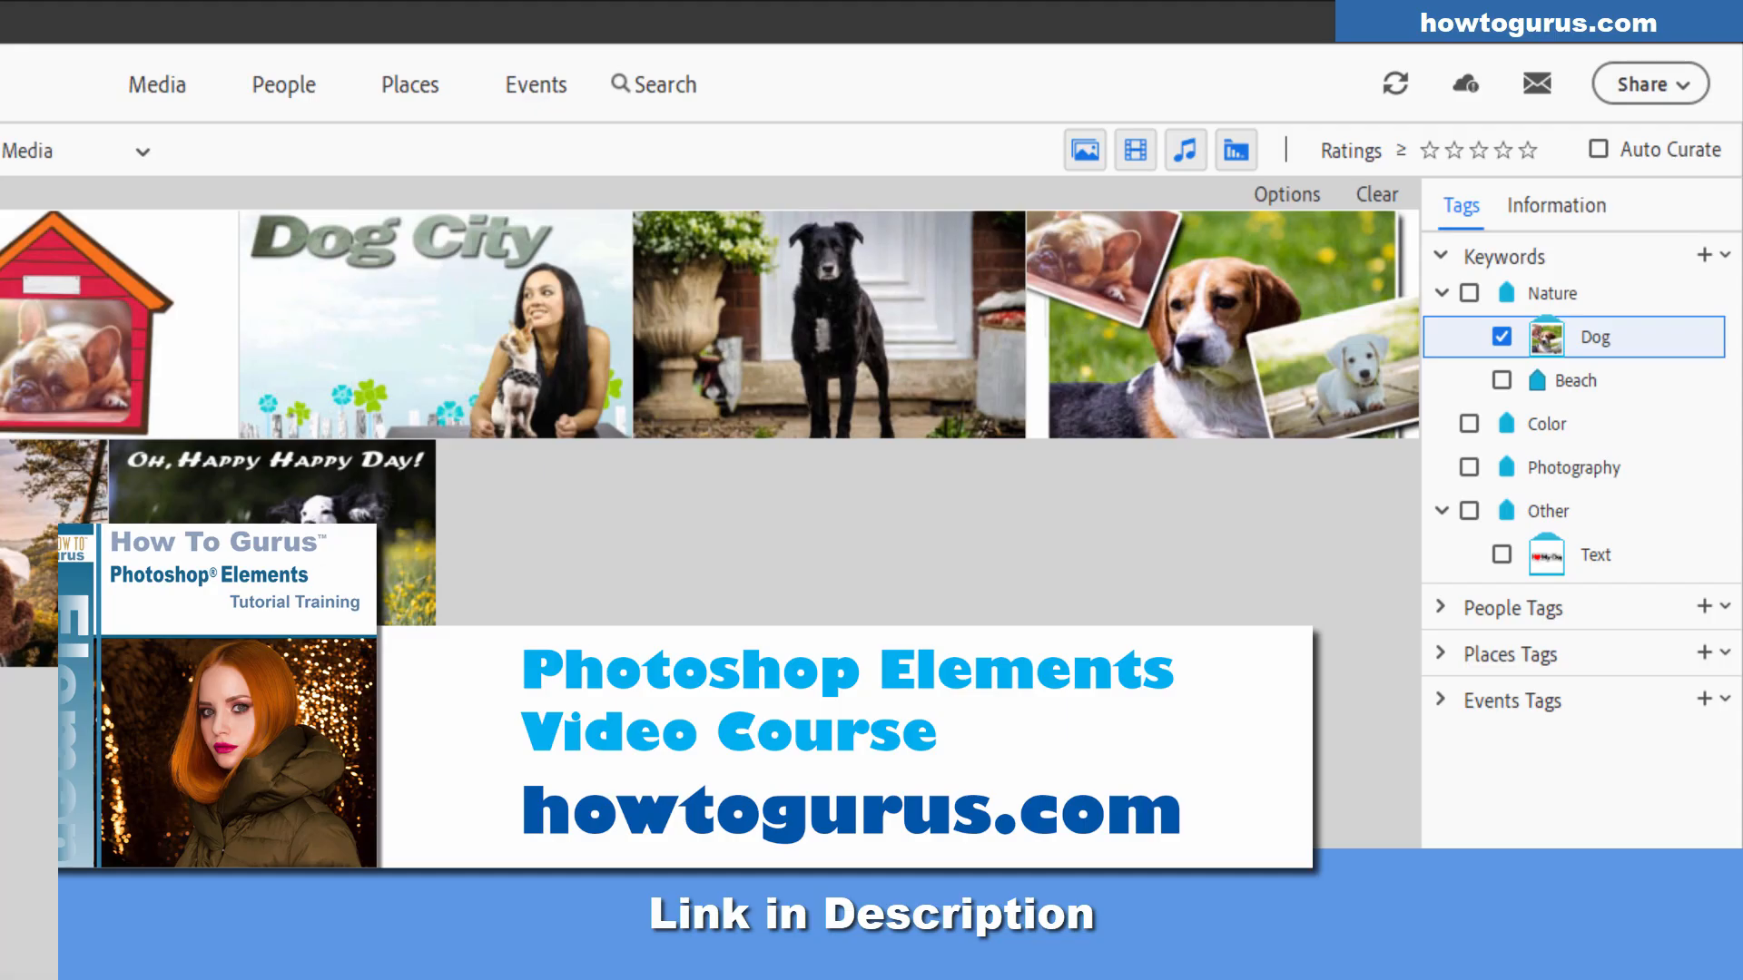
click(1500, 338)
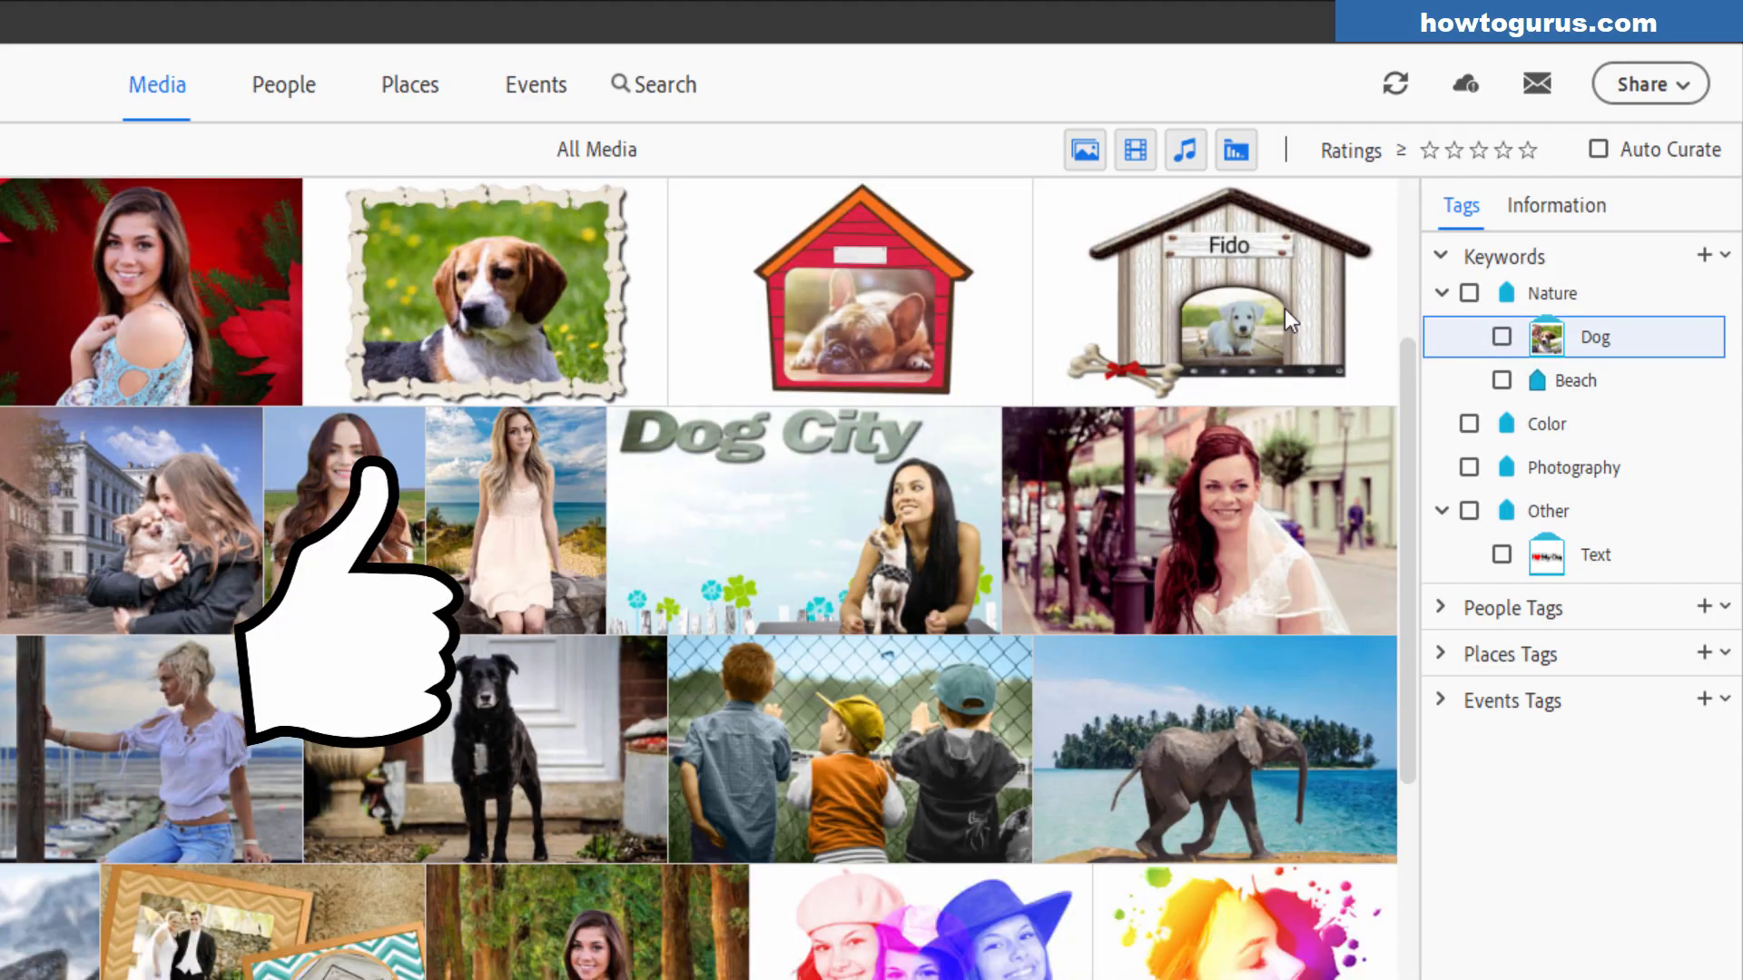